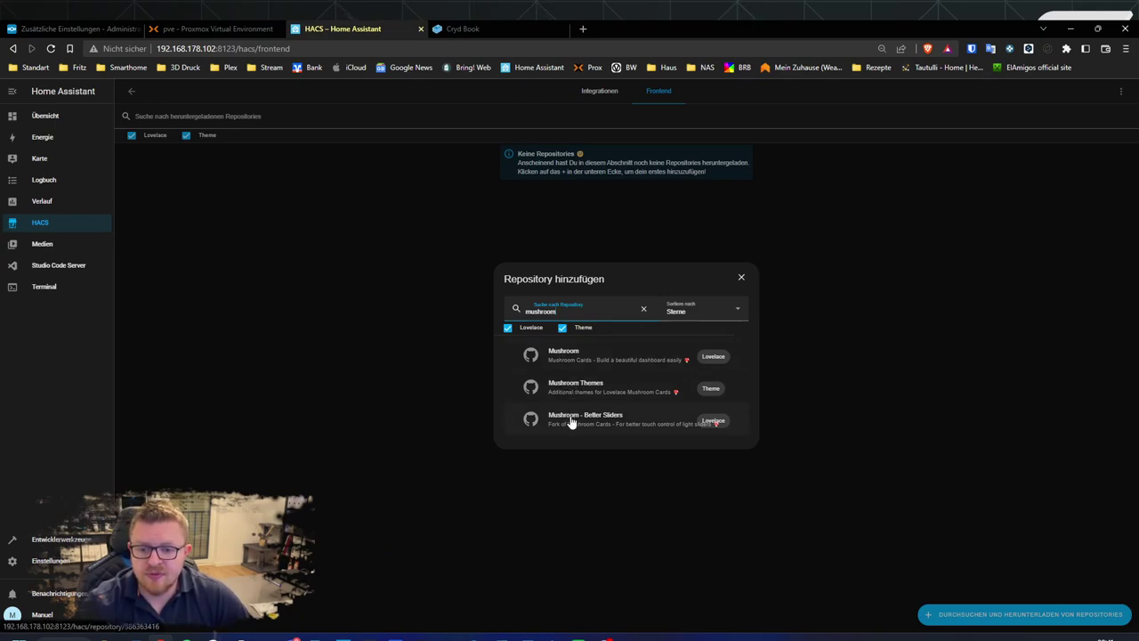
# Download version v2.6.1 of the Mushroom repository from HACS and reload the frontend.
pyautogui.click(577, 360)
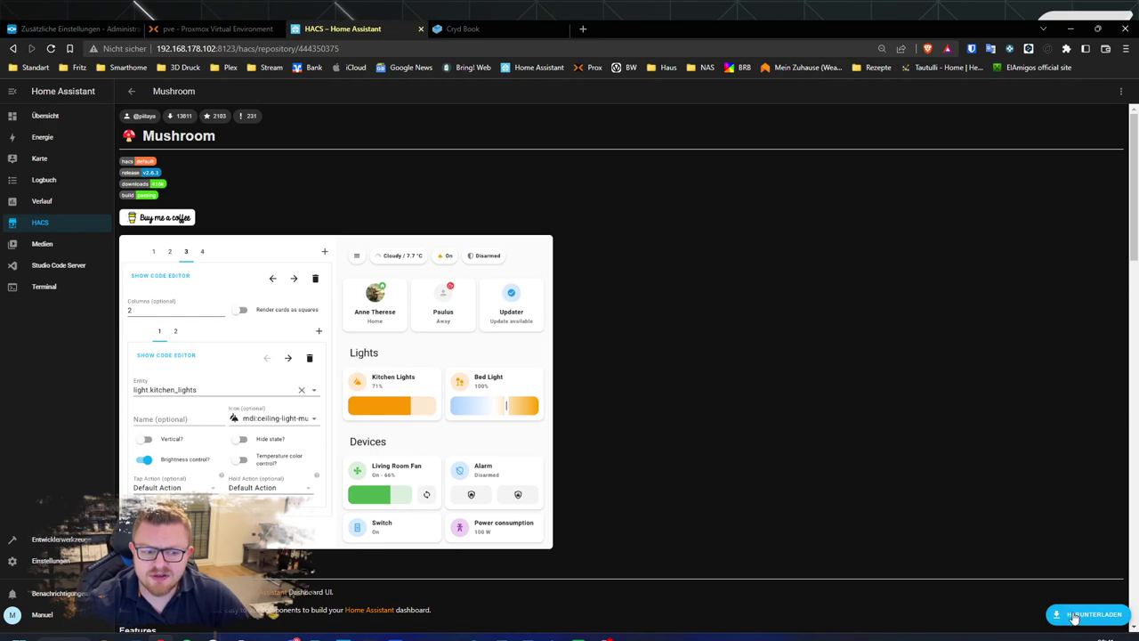
pyautogui.click(1075, 616)
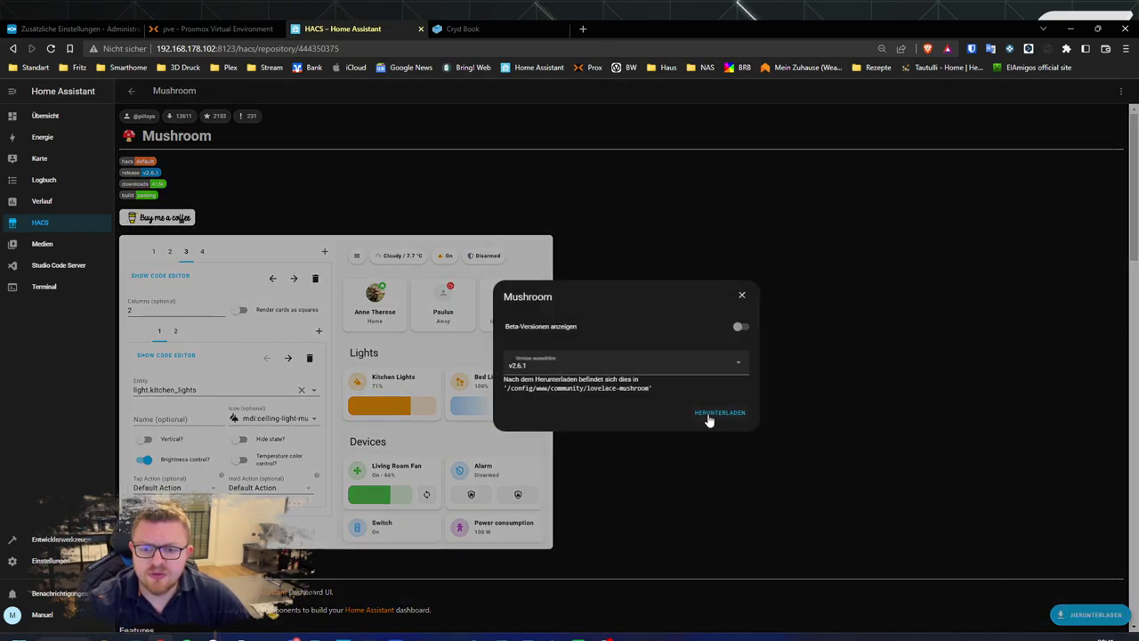
pyautogui.click(720, 415)
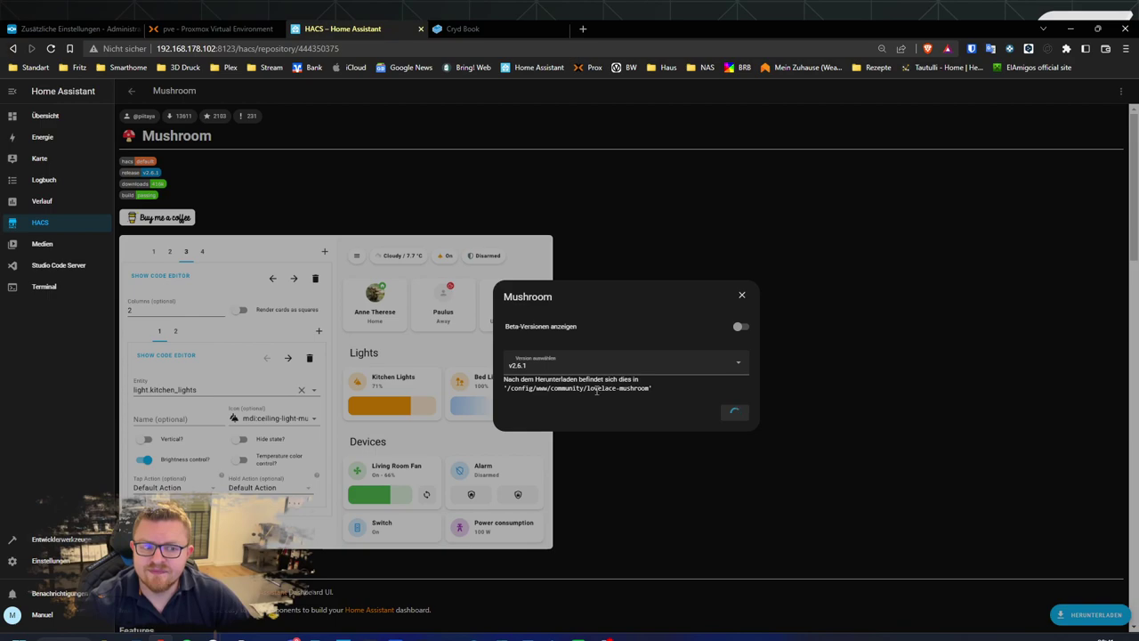
pyautogui.click(717, 387)
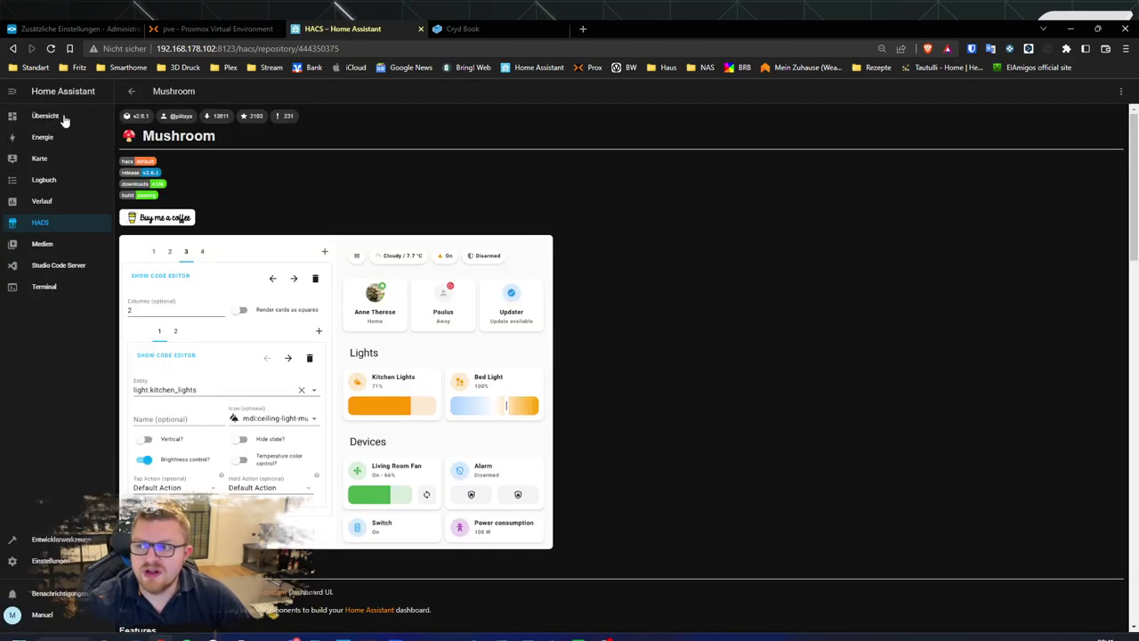
# Put the overview dashboard into edit mode and start a new Mushroom Chips Card for the Home view.
pyautogui.click(56, 117)
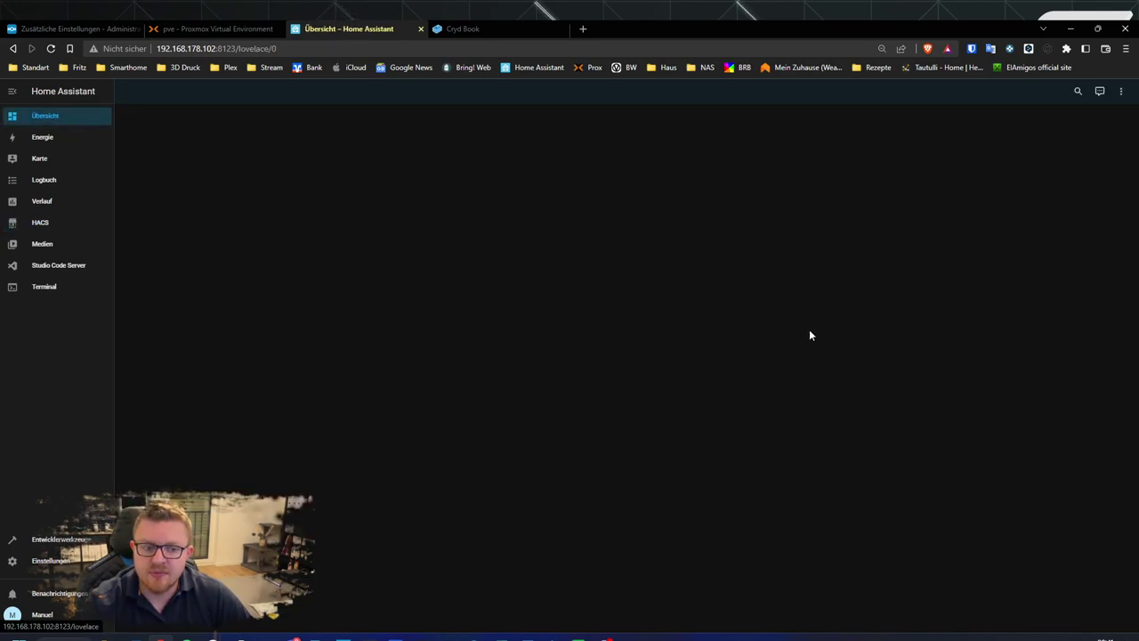
pyautogui.click(1121, 90)
pyautogui.click(1063, 119)
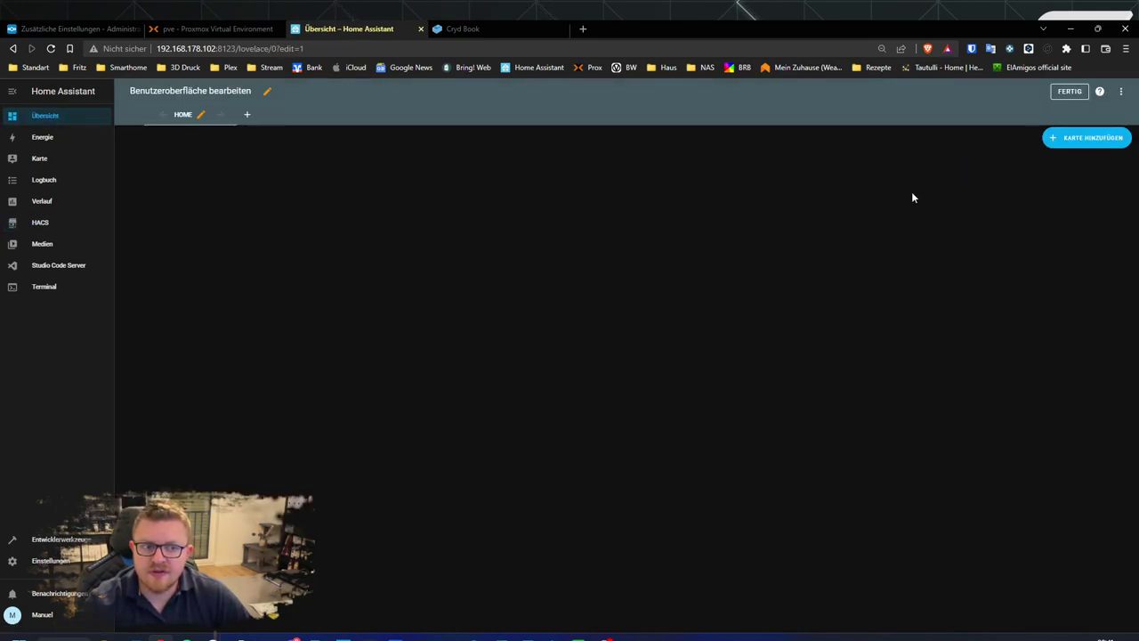
pyautogui.click(1079, 149)
pyautogui.scroll(-10, 579, 316)
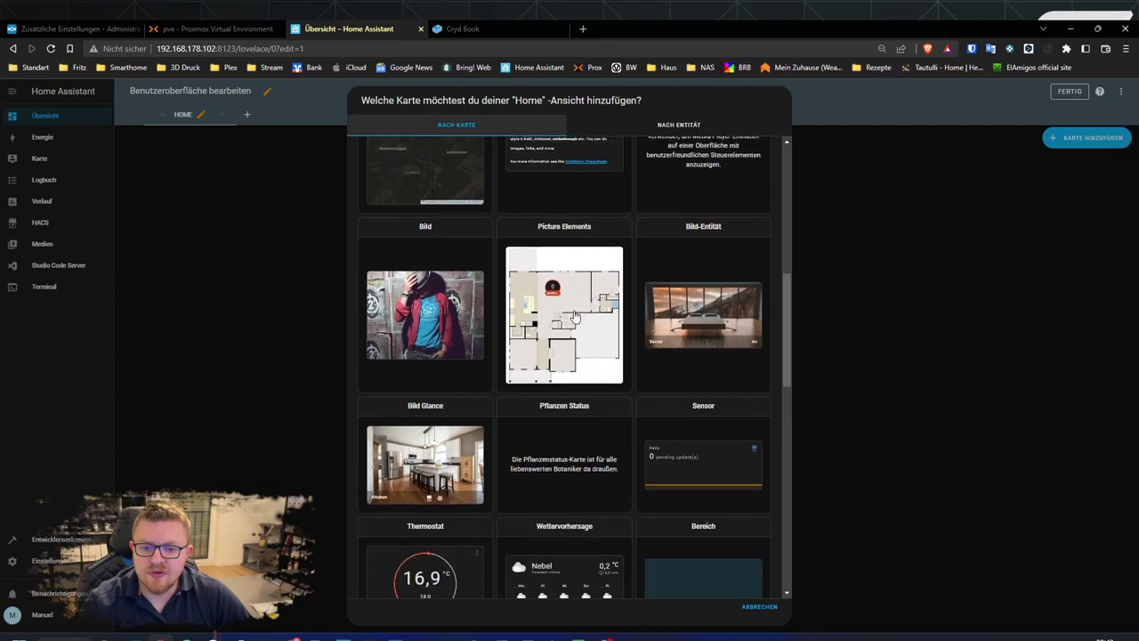
pyautogui.scroll(-4, 580, 315)
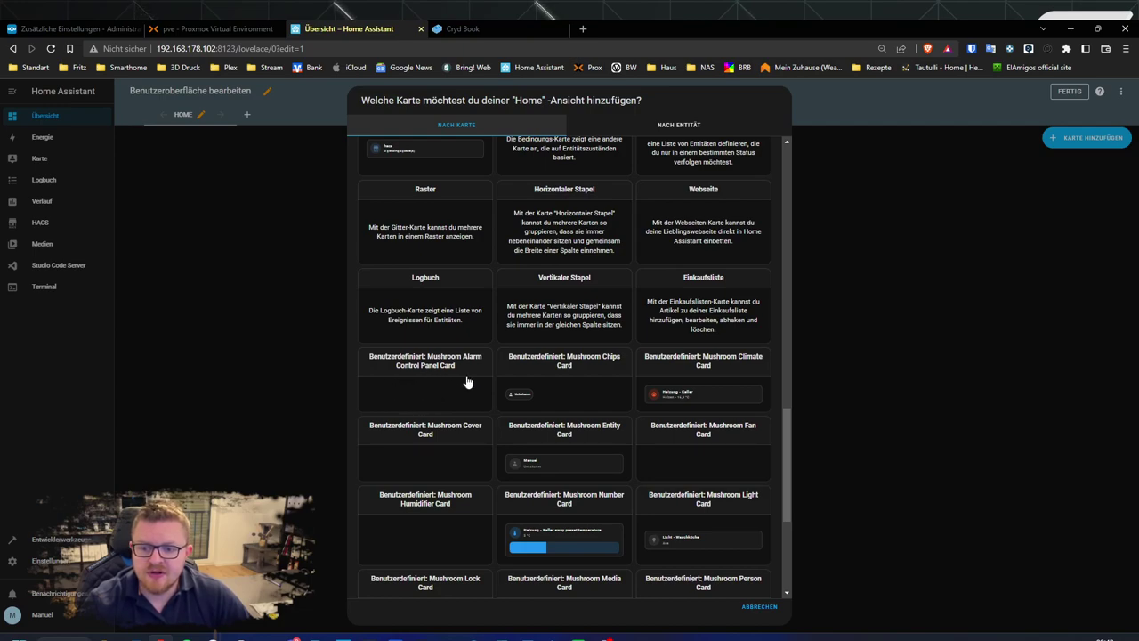
pyautogui.click(561, 394)
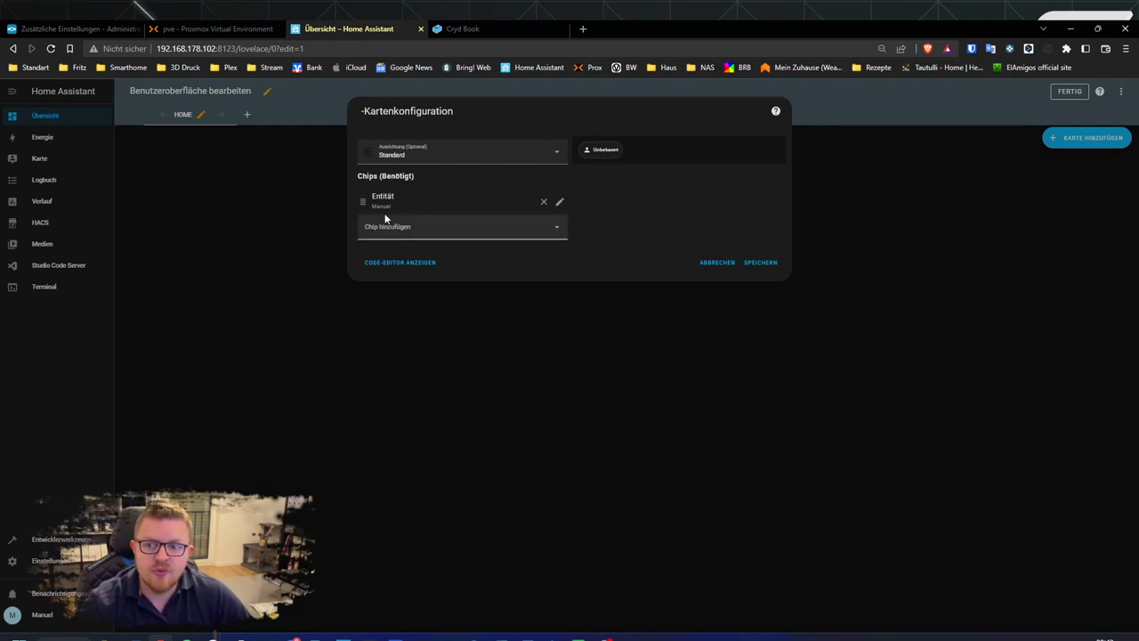
# Add a Wetter chip and a Licht chip to the card and review the light chip's settings.
pyautogui.click(489, 231)
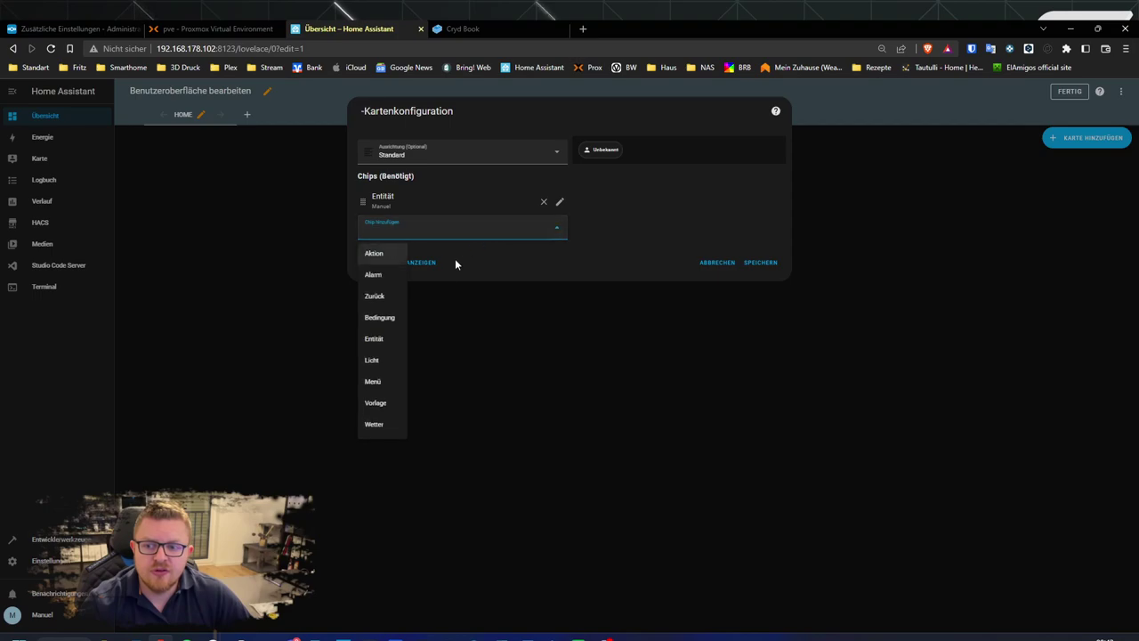
pyautogui.click(379, 427)
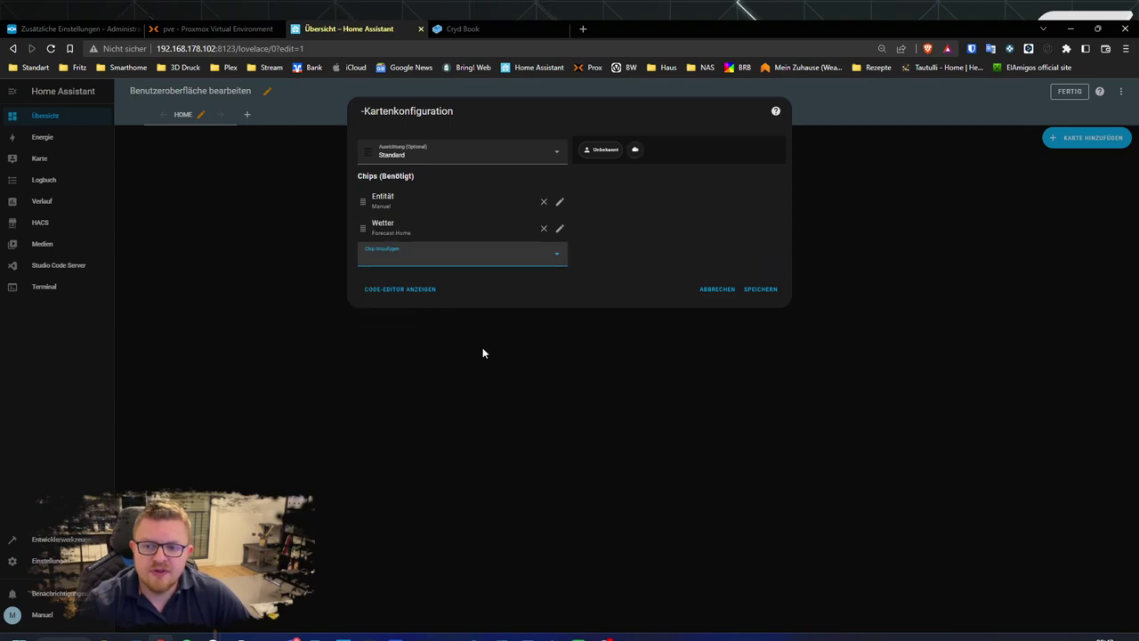
pyautogui.click(534, 263)
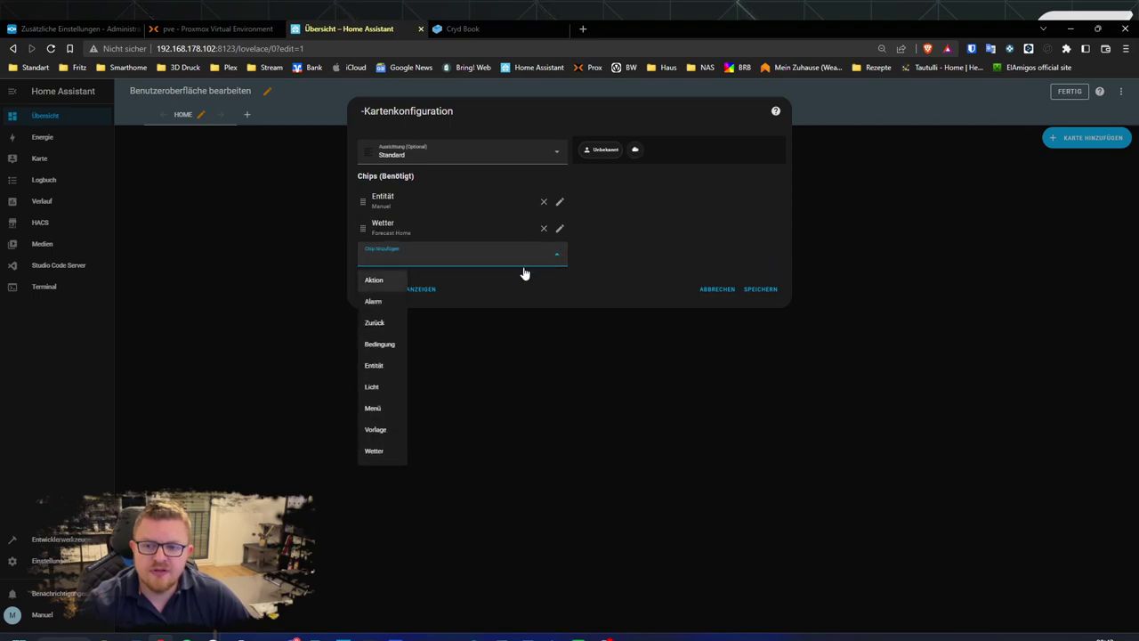
pyautogui.click(378, 389)
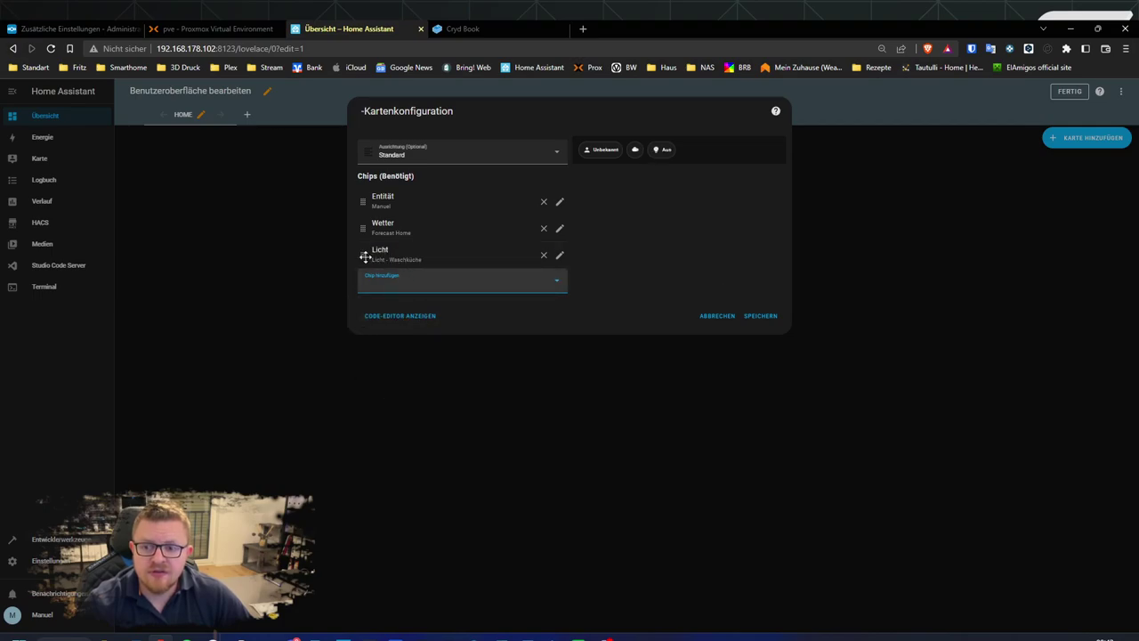
pyautogui.click(559, 257)
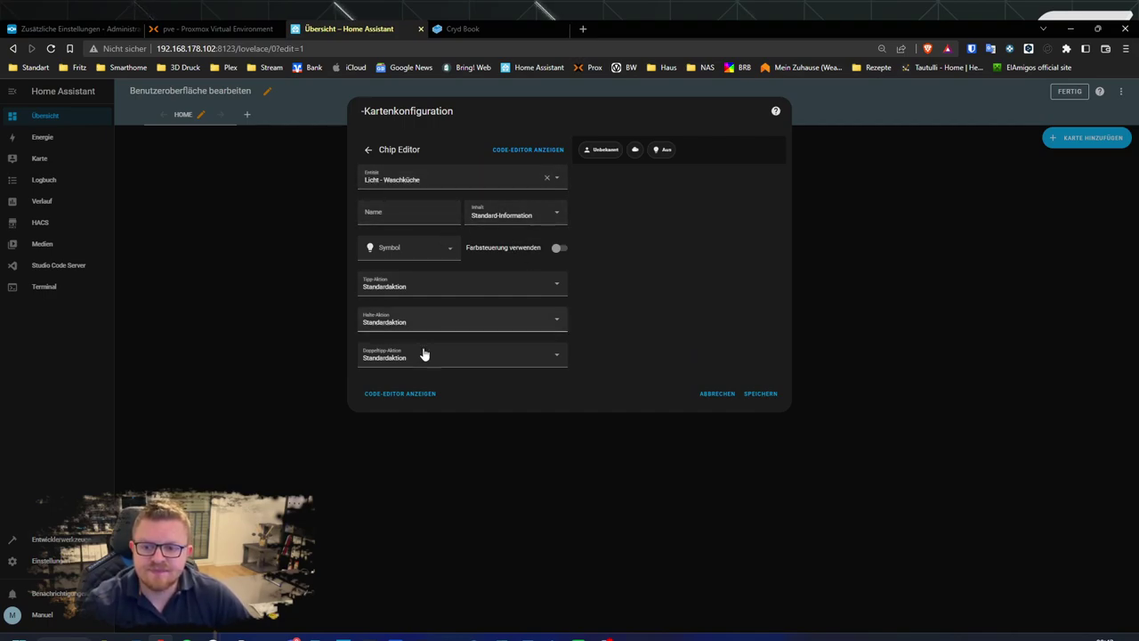
pyautogui.click(369, 152)
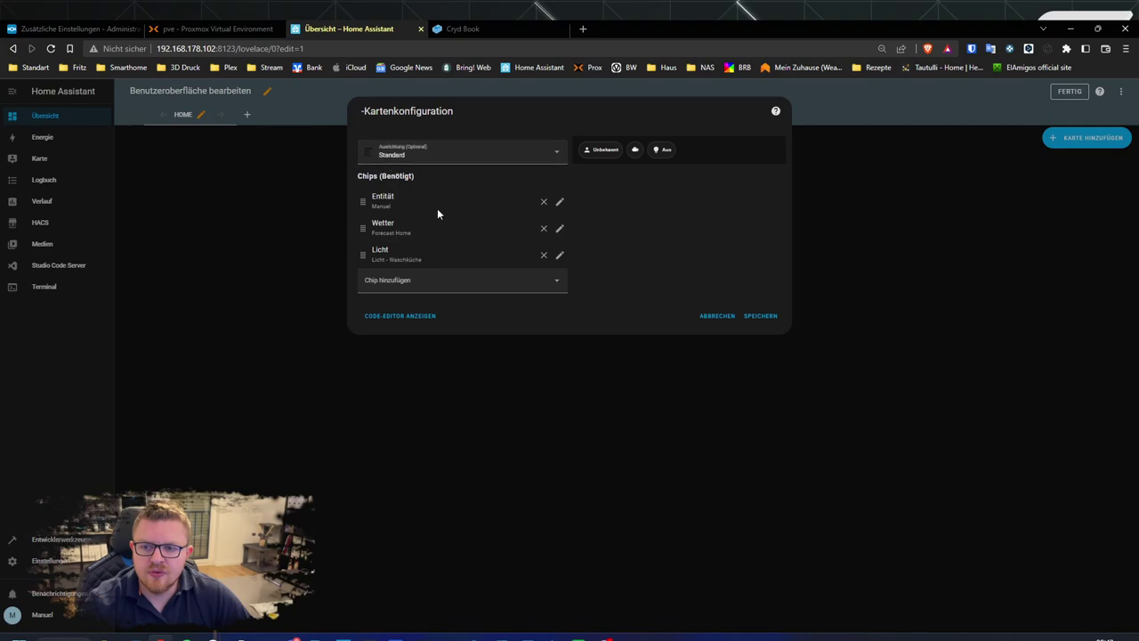
# Add a Vorlage chip, look at its configuration options, and save the chips card.
pyautogui.click(560, 287)
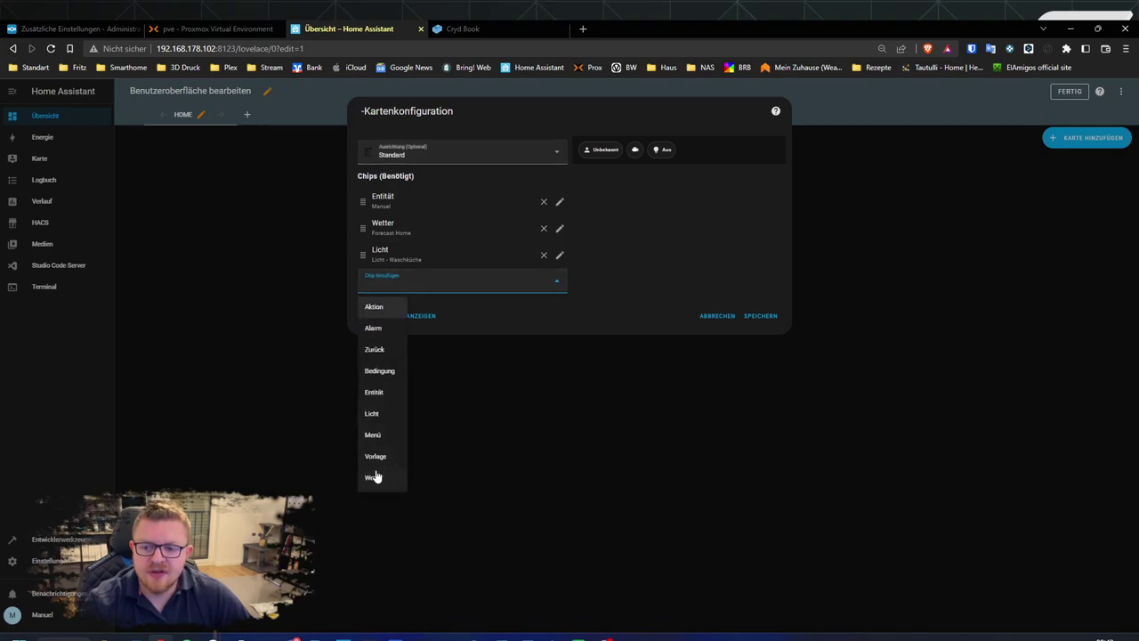
pyautogui.click(375, 456)
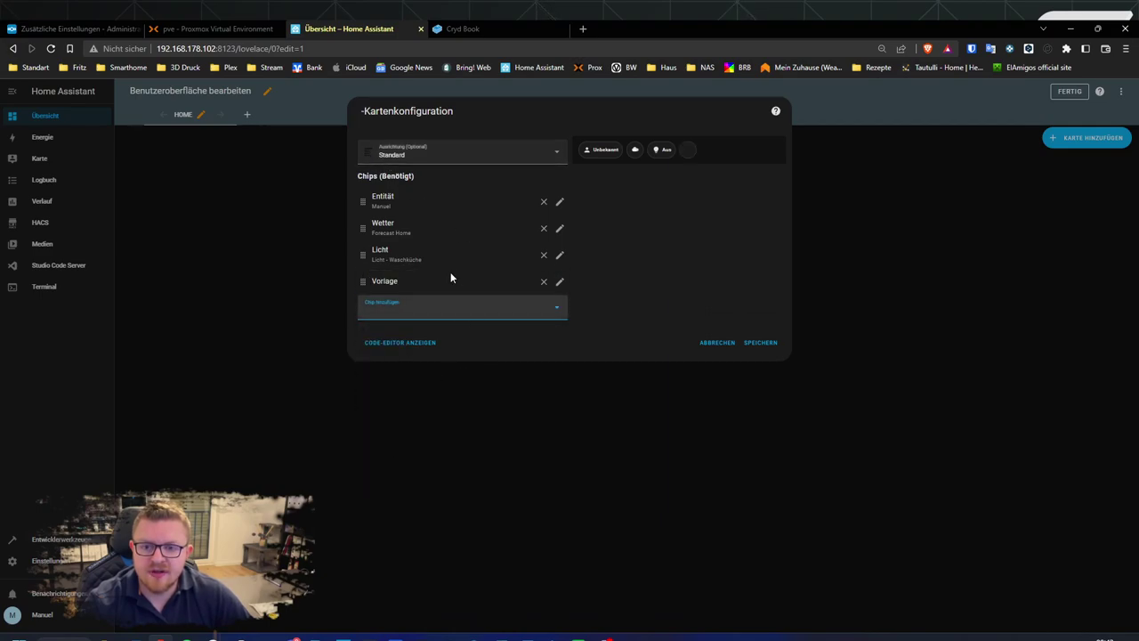
pyautogui.click(560, 283)
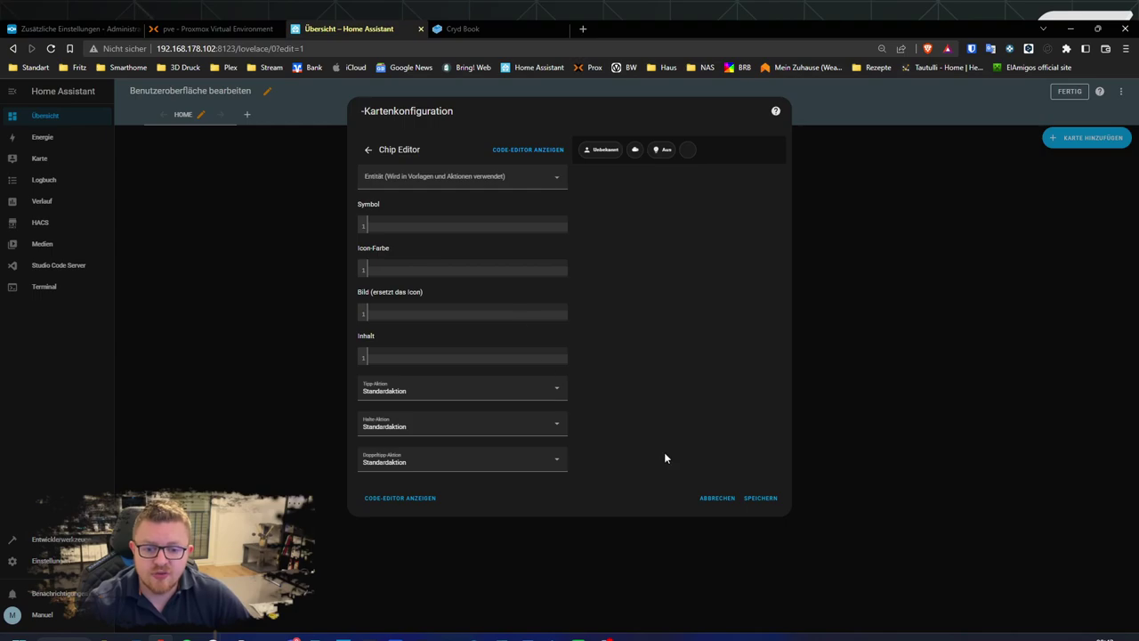
pyautogui.click(746, 488)
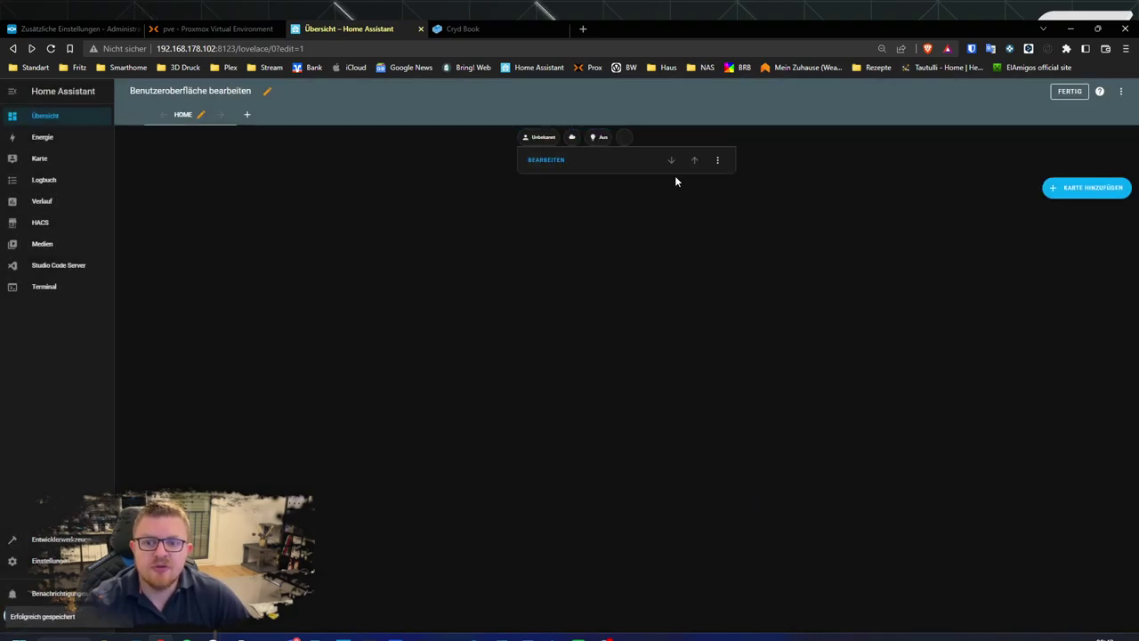
# Search the card picker for "mush" and start a new Mushroom Climate Card.
pyautogui.click(1077, 198)
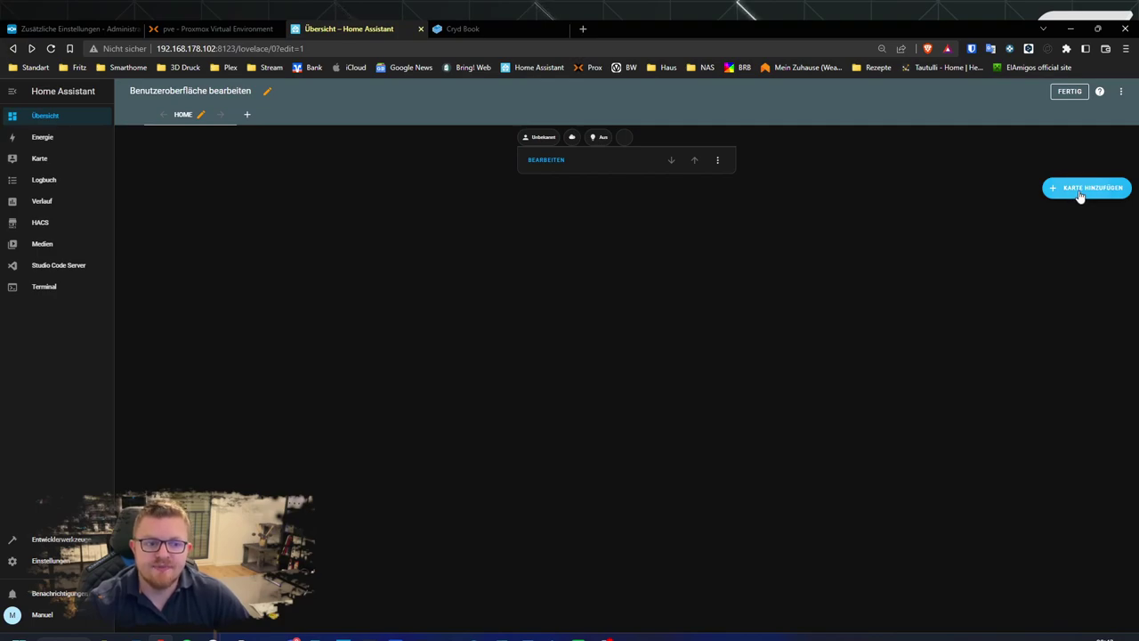
pyautogui.click(500, 156)
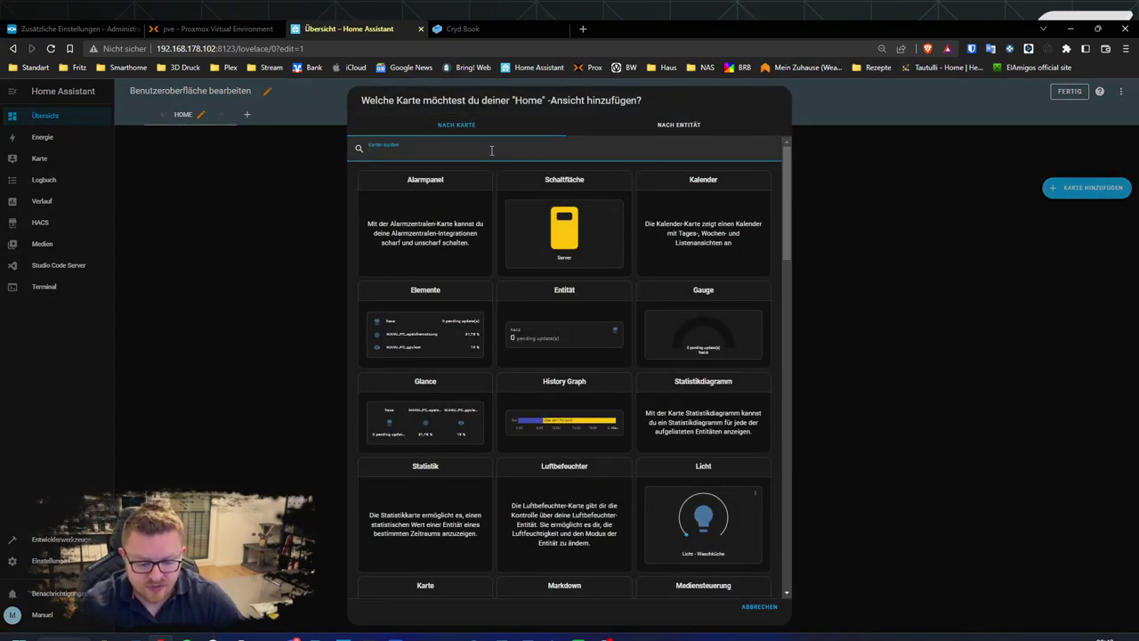
pyautogui.write('mush')
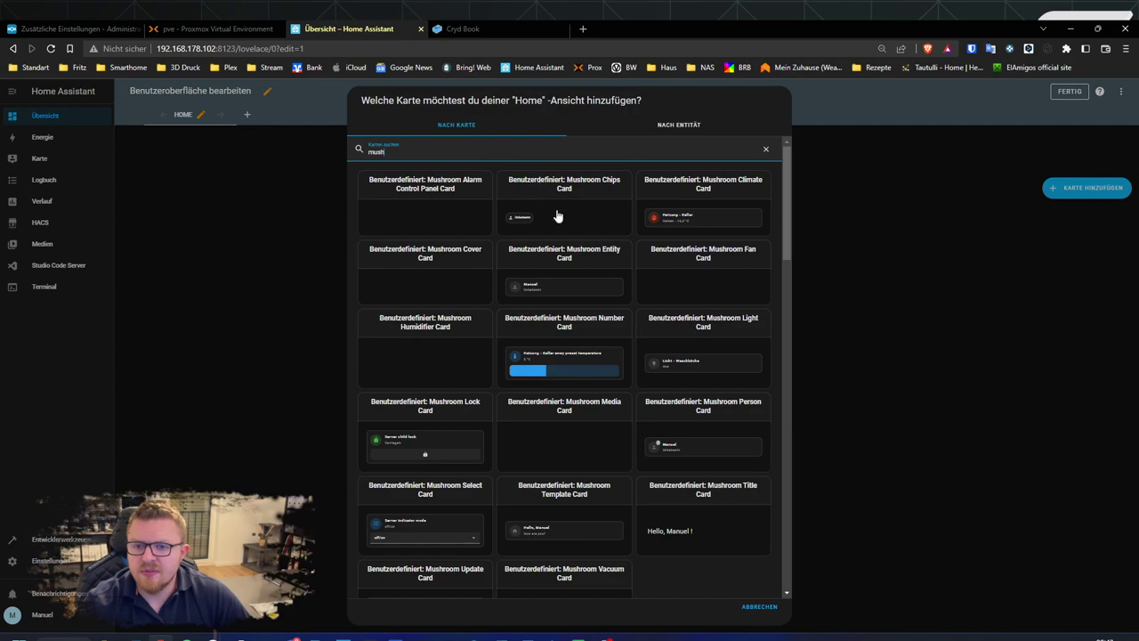
pyautogui.click(714, 215)
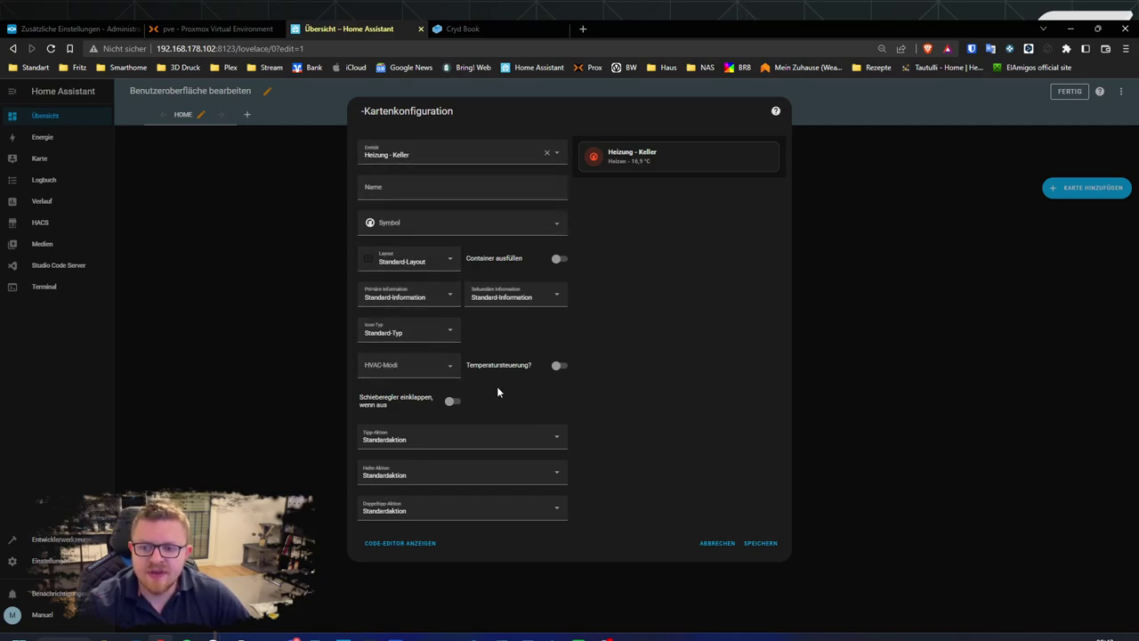
# Enable temperature control on the Heizung - Keller climate card, keep the default tap action, and save the card.
pyautogui.click(560, 367)
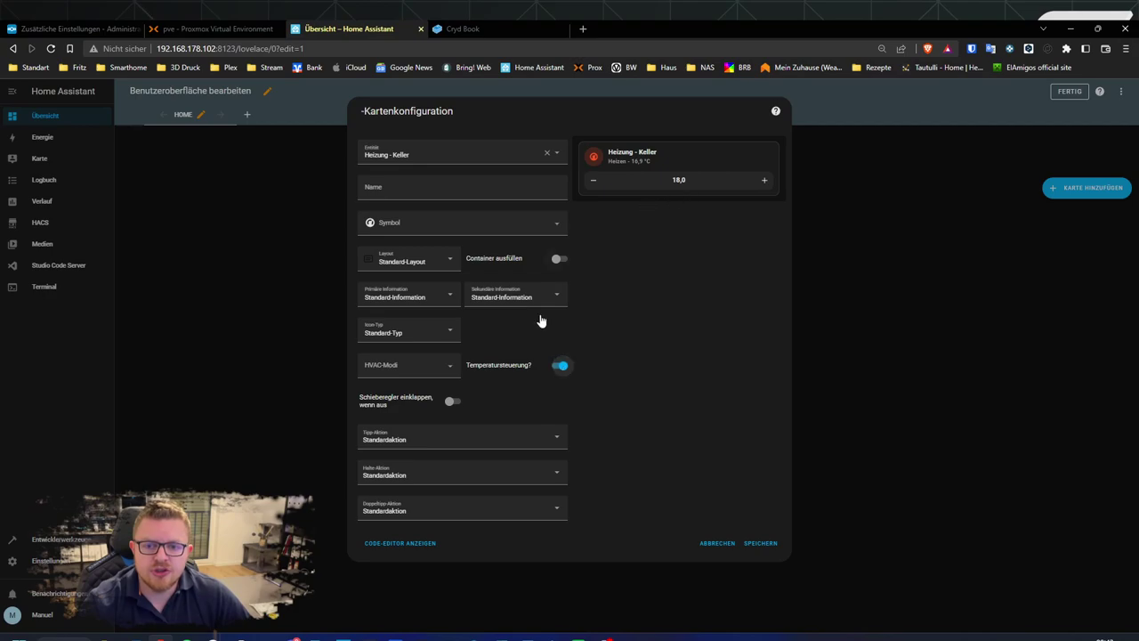
pyautogui.click(560, 367)
pyautogui.click(558, 366)
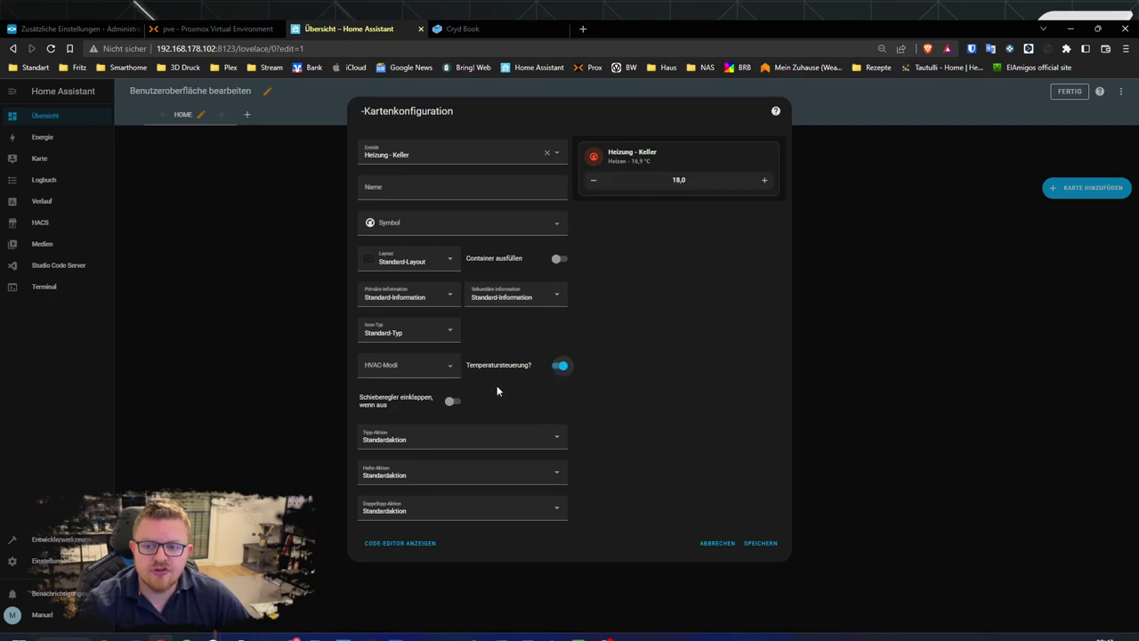
pyautogui.click(452, 402)
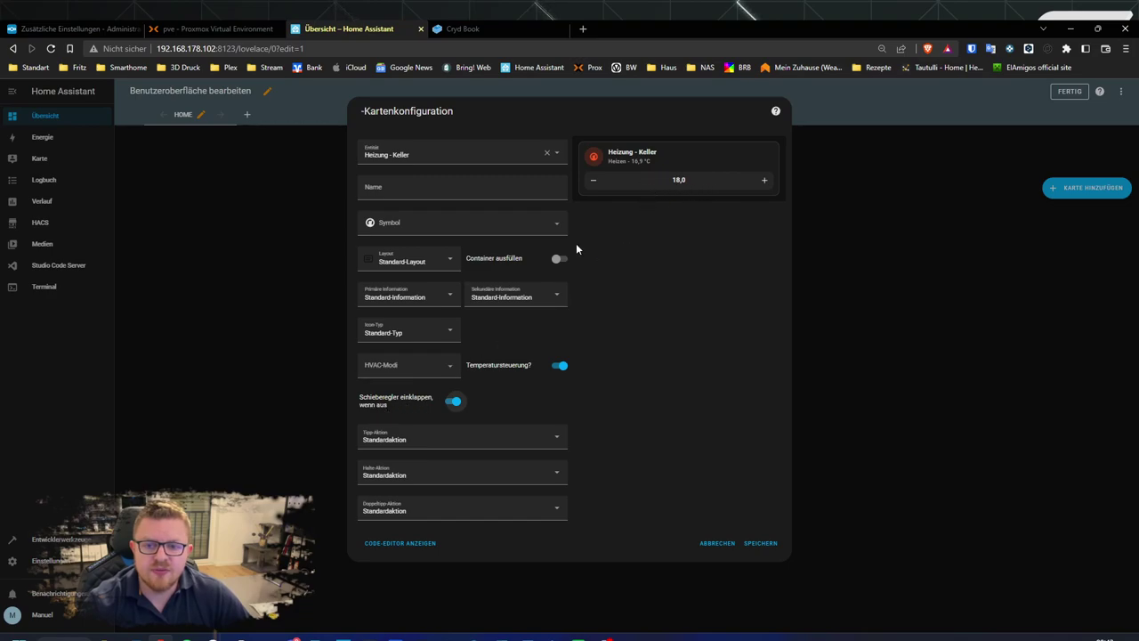
pyautogui.click(448, 403)
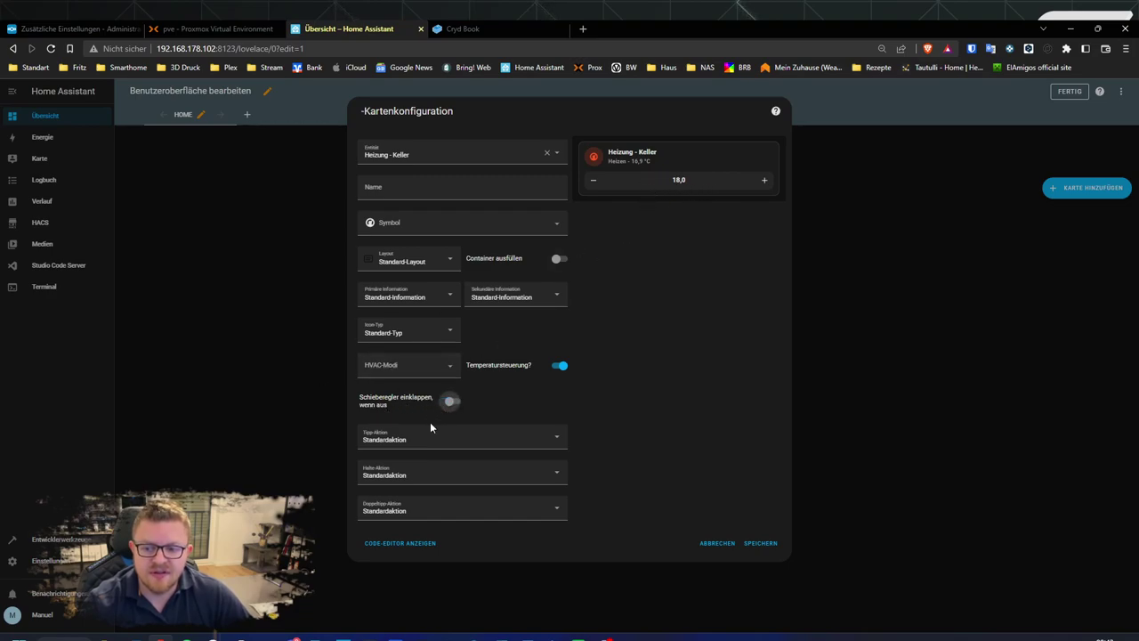
pyautogui.click(383, 447)
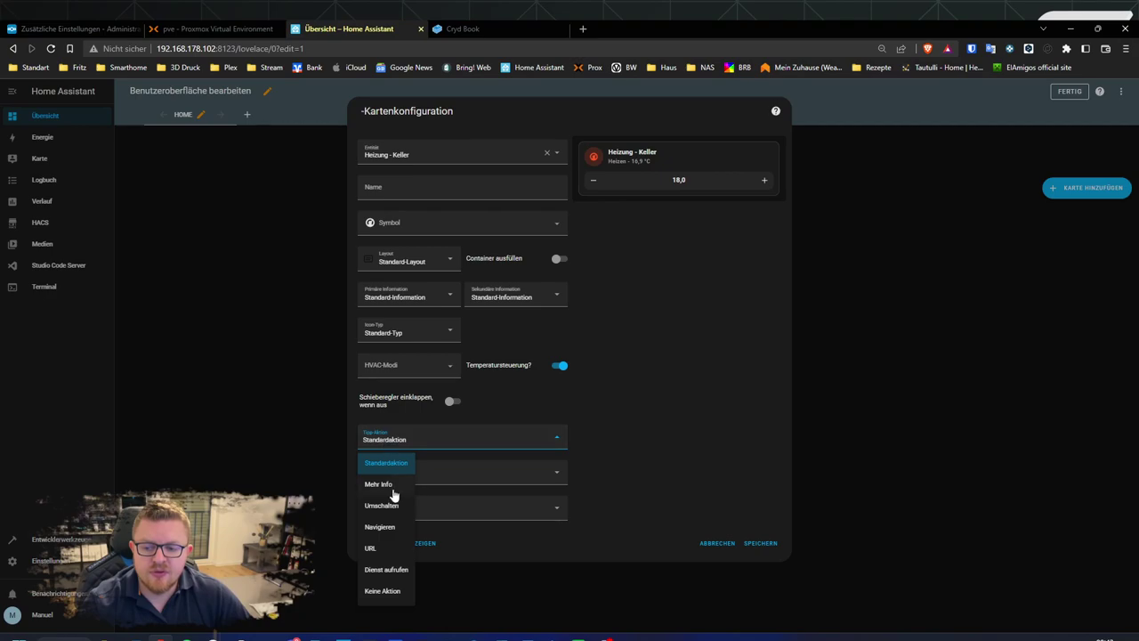
pyautogui.click(420, 445)
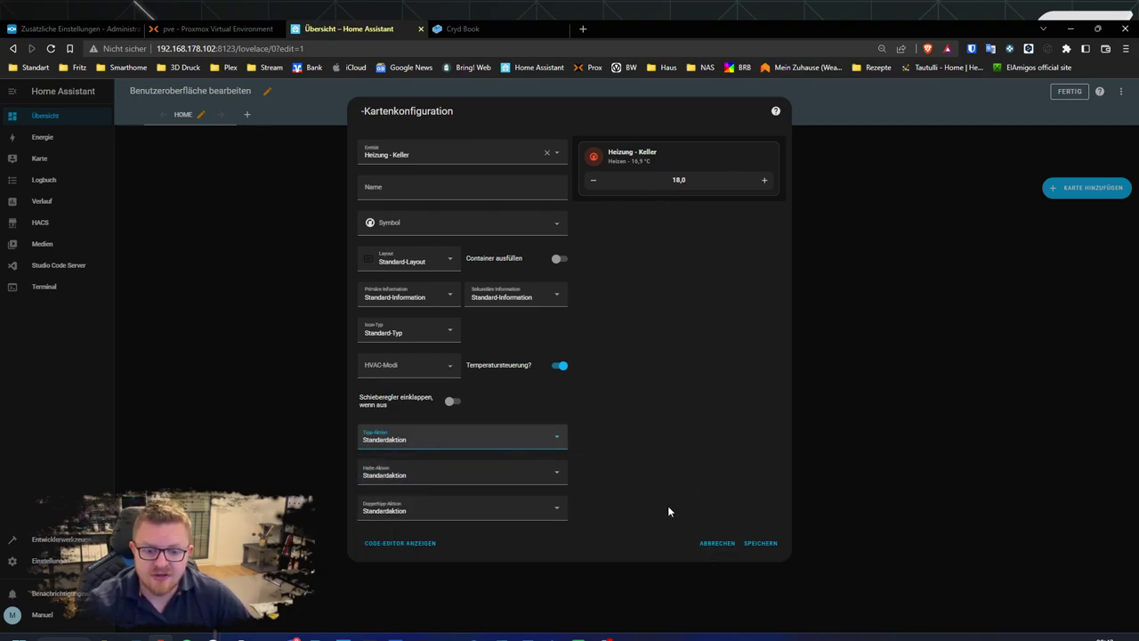
pyautogui.click(761, 543)
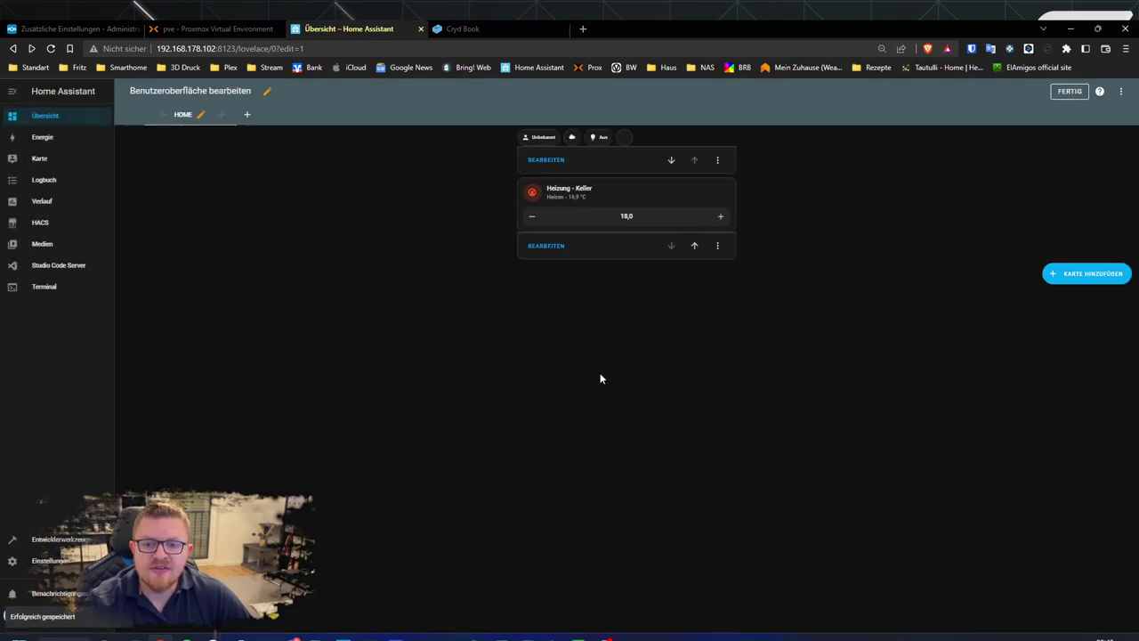
# Try to set up a Mushroom Cover Card with a cover entity and cancel its configuration.
pyautogui.click(1089, 275)
pyautogui.click(497, 147)
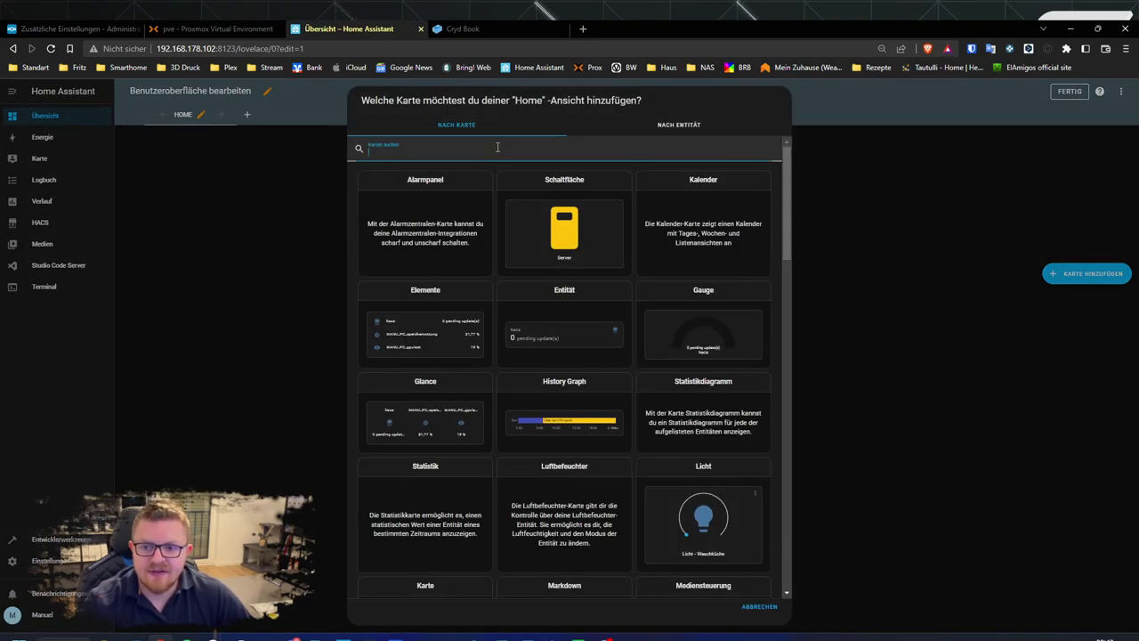
pyautogui.write('mush')
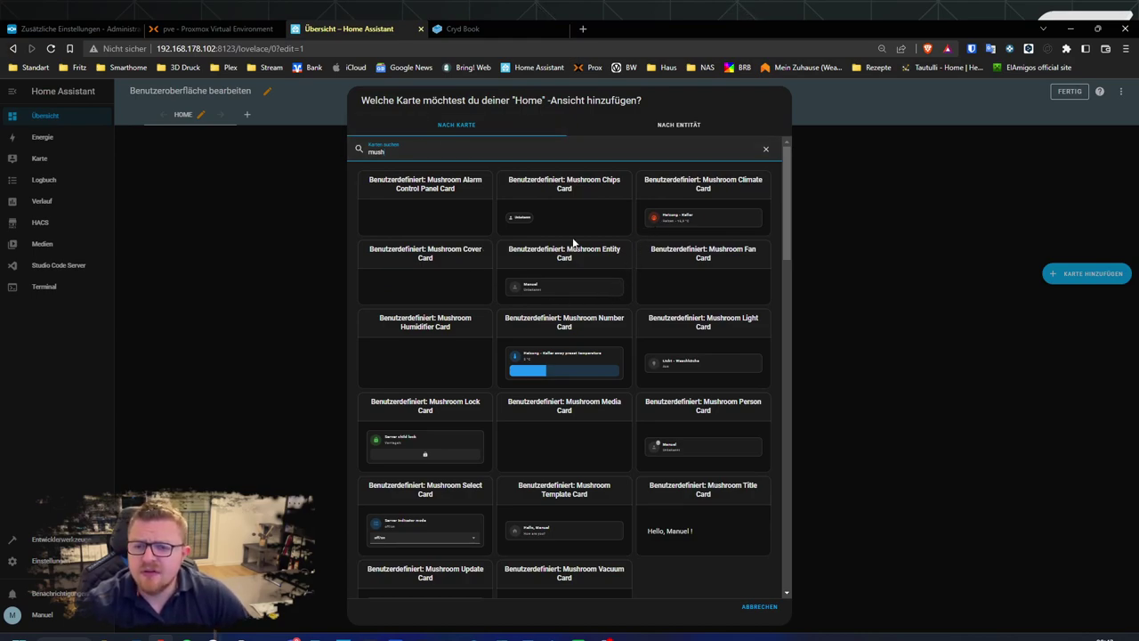
pyautogui.click(427, 293)
pyautogui.click(468, 155)
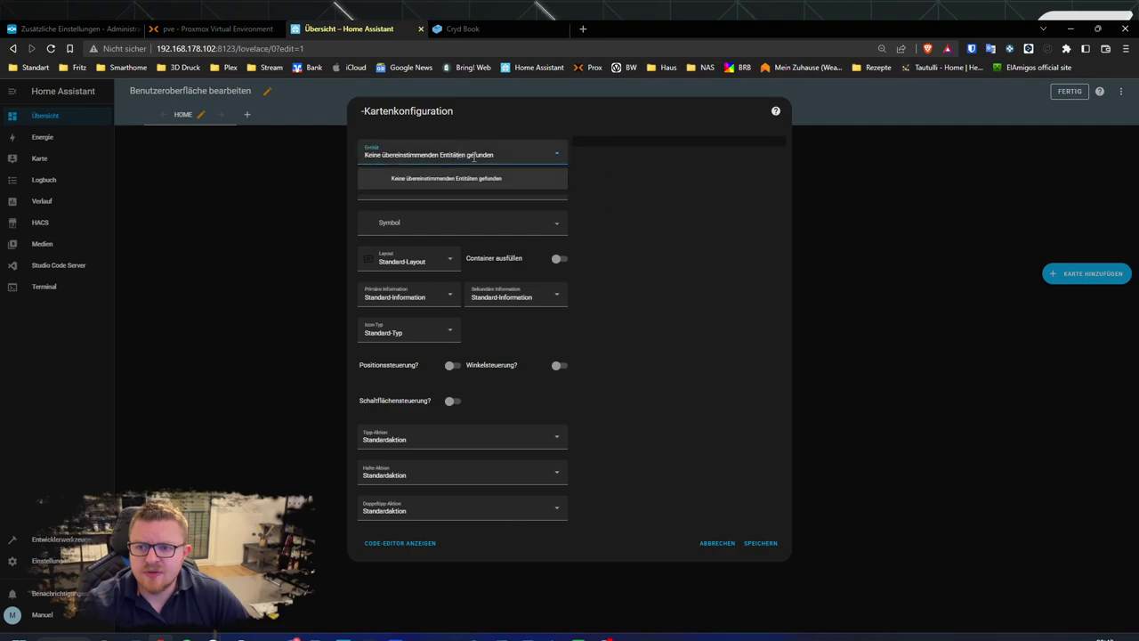
pyautogui.doubleClick(472, 155)
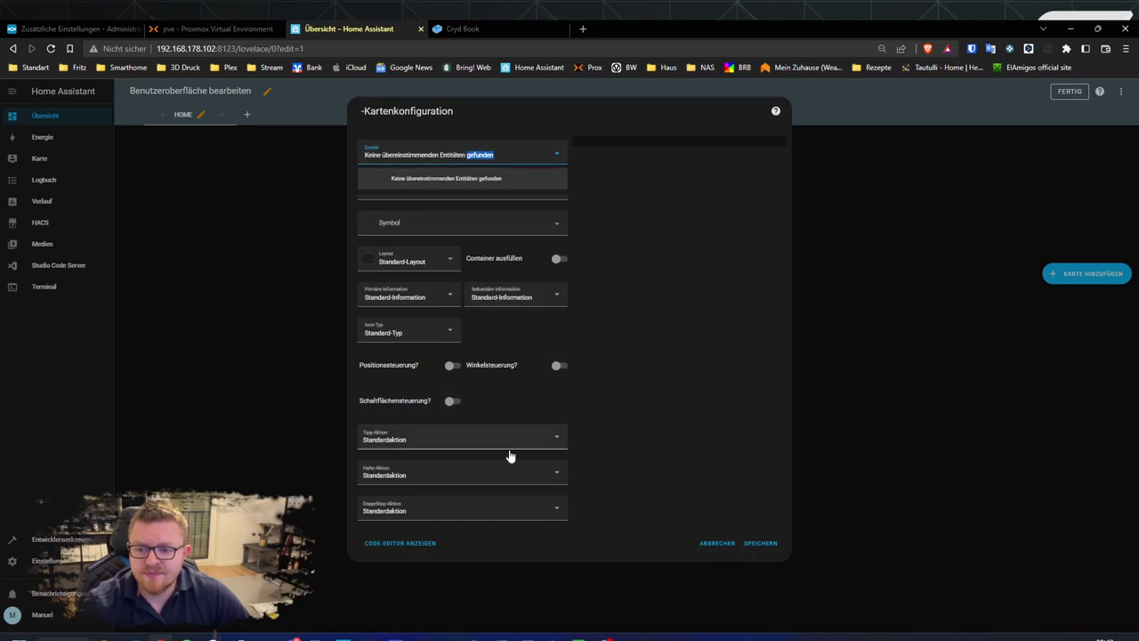
pyautogui.click(717, 542)
# Start a new card, search the card picker for "mush", and choose the Mushroom Entity Card.
pyautogui.click(1086, 274)
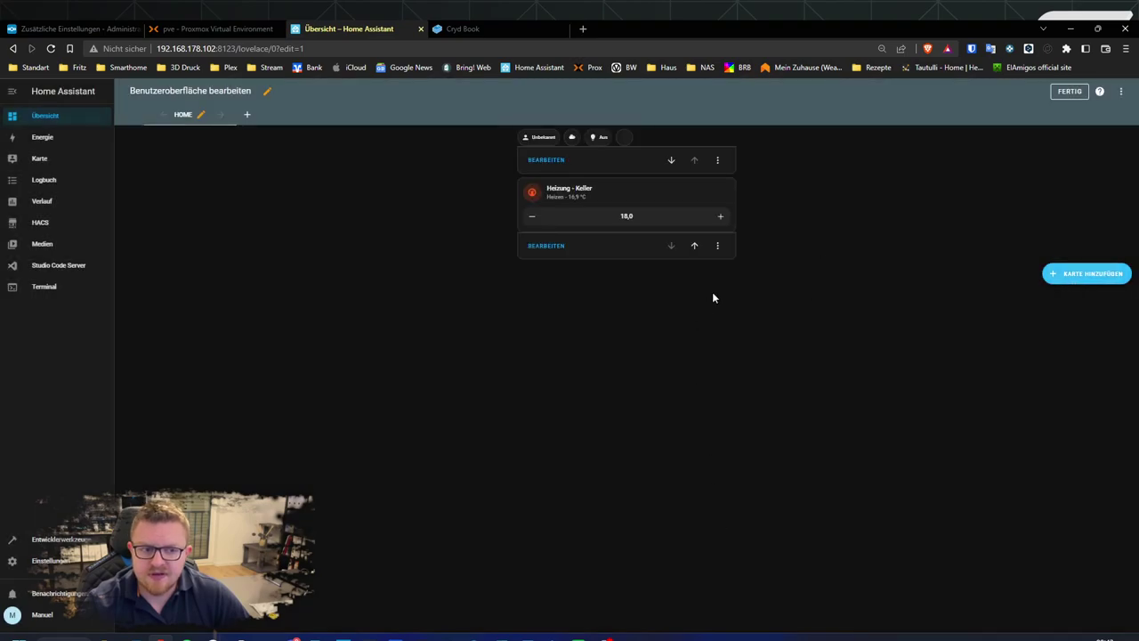
pyautogui.click(512, 153)
pyautogui.write('mush')
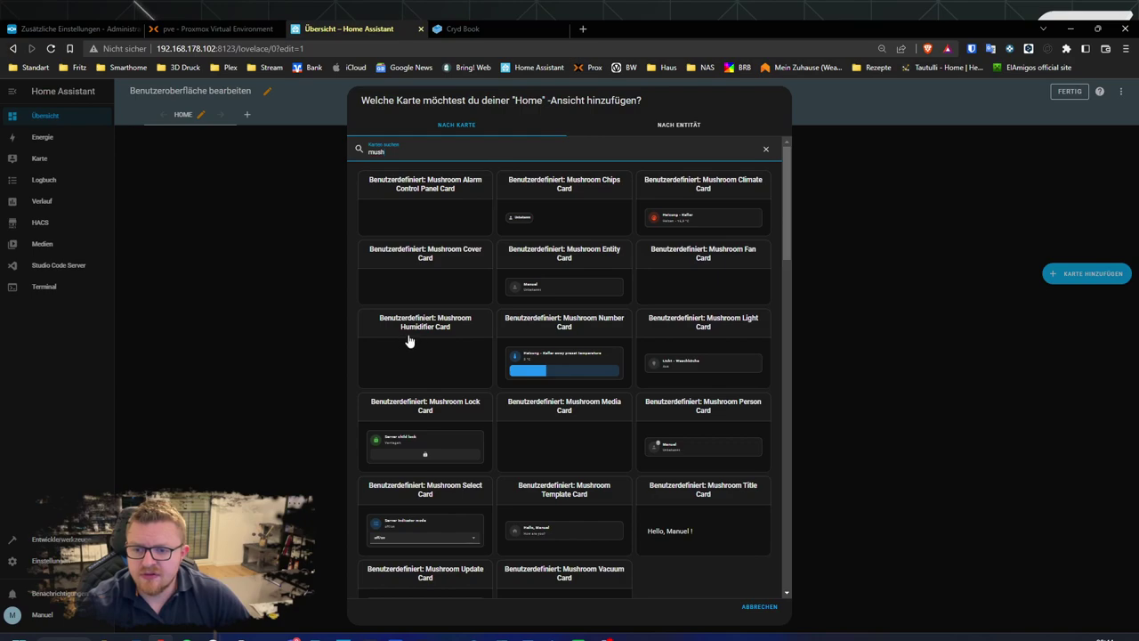
pyautogui.click(549, 291)
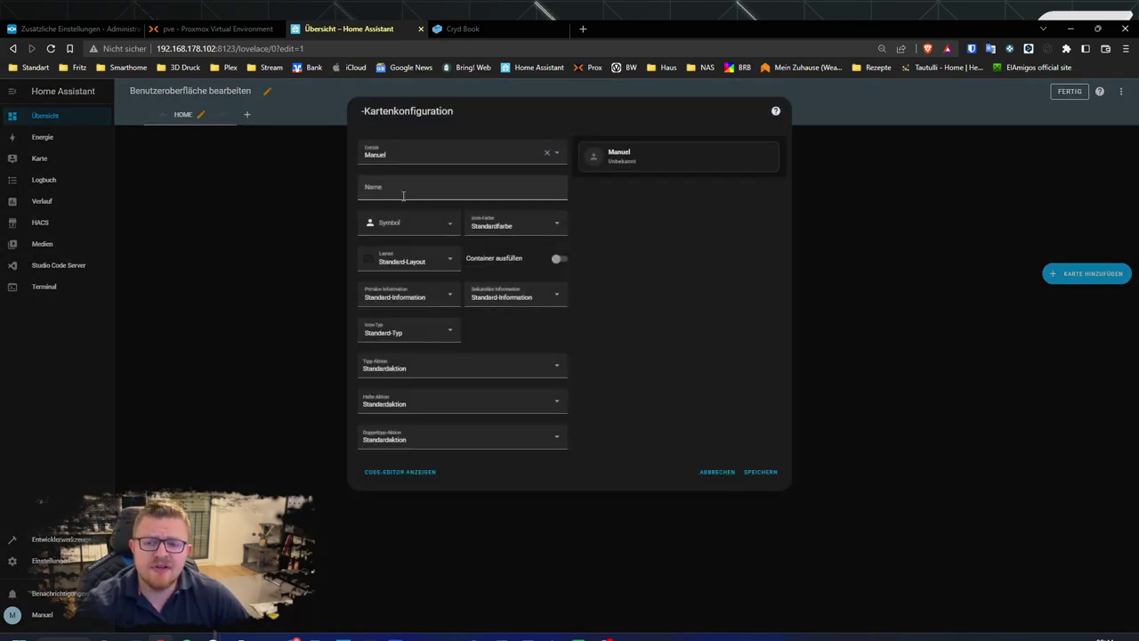
# Filter the card's entity choices by "switch" and "switch." and look through them for a suitable switch.
pyautogui.doubleClick(392, 154)
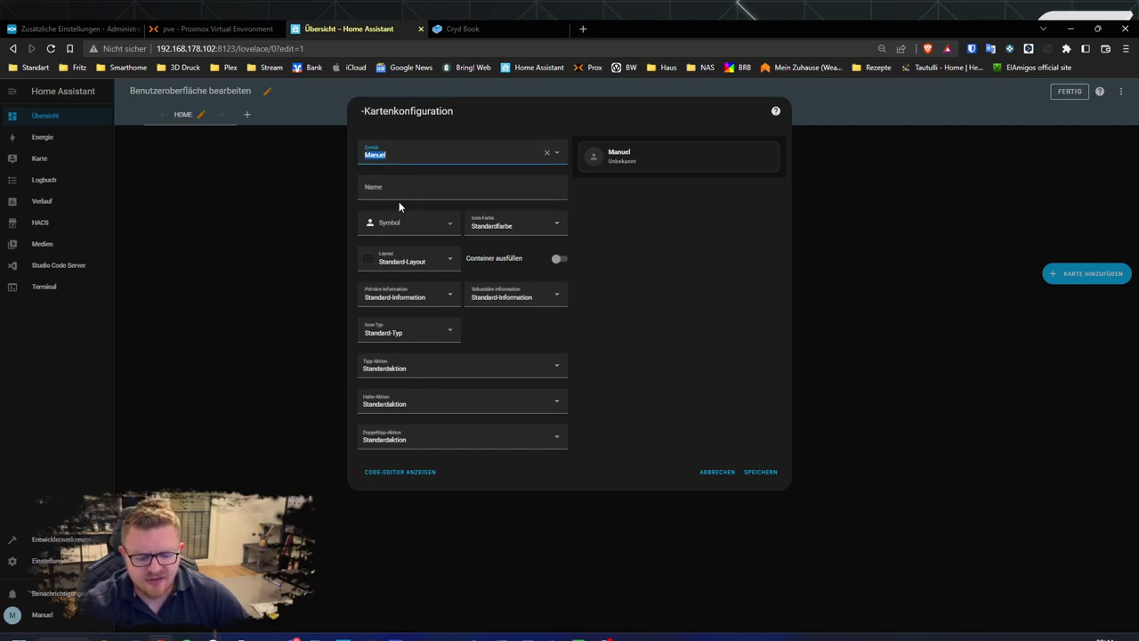
pyautogui.write('switch')
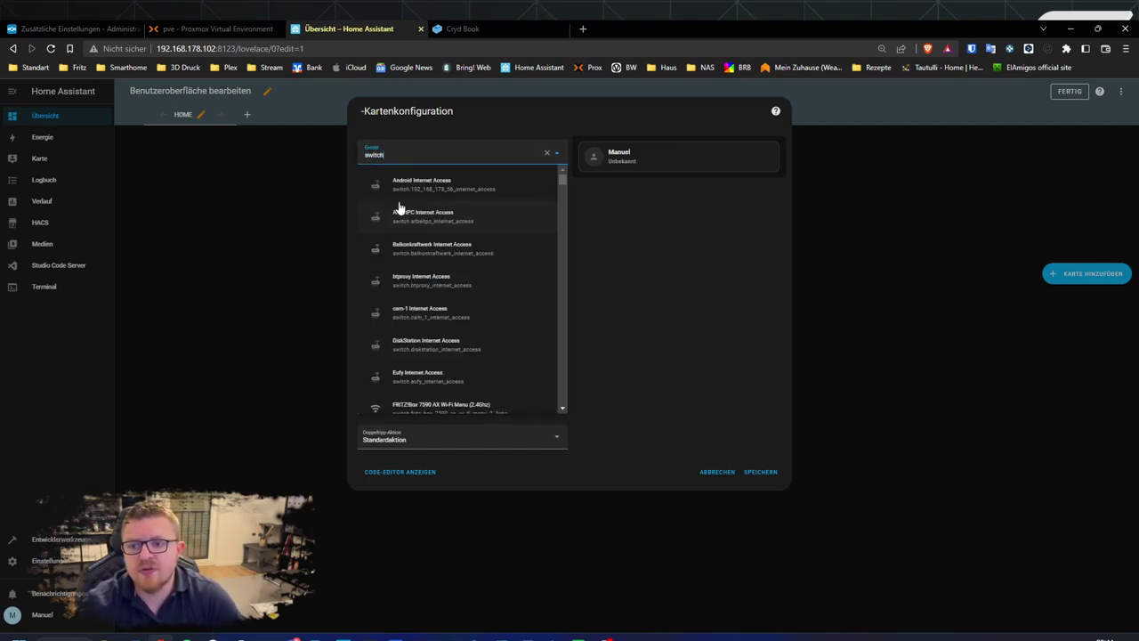
pyautogui.scroll(-3, 423, 272)
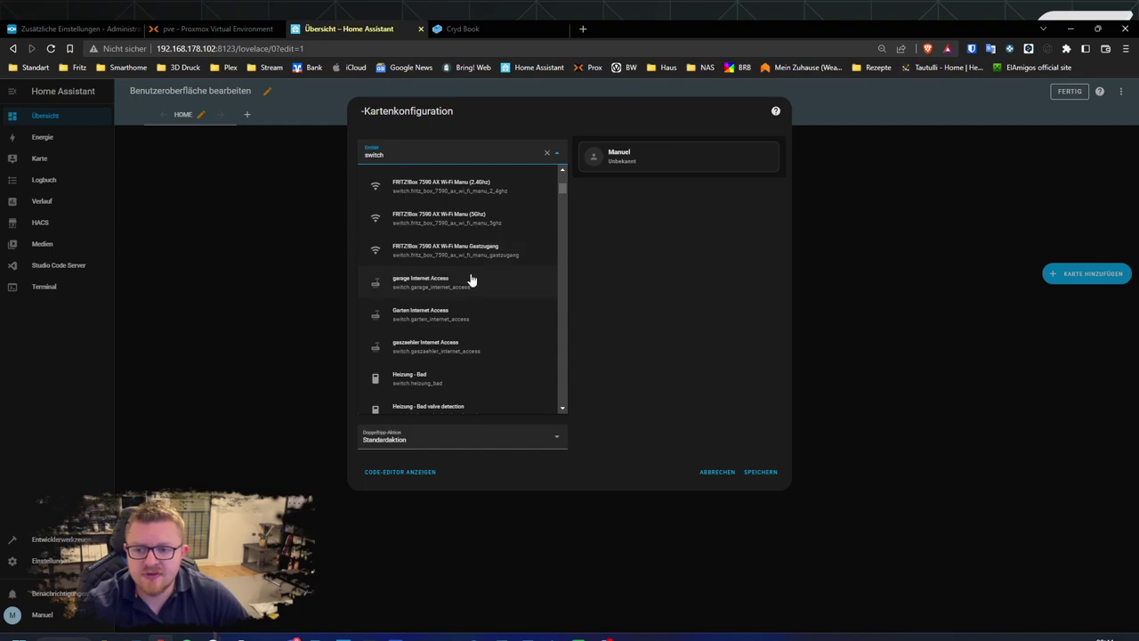
pyautogui.scroll(-1, 459, 316)
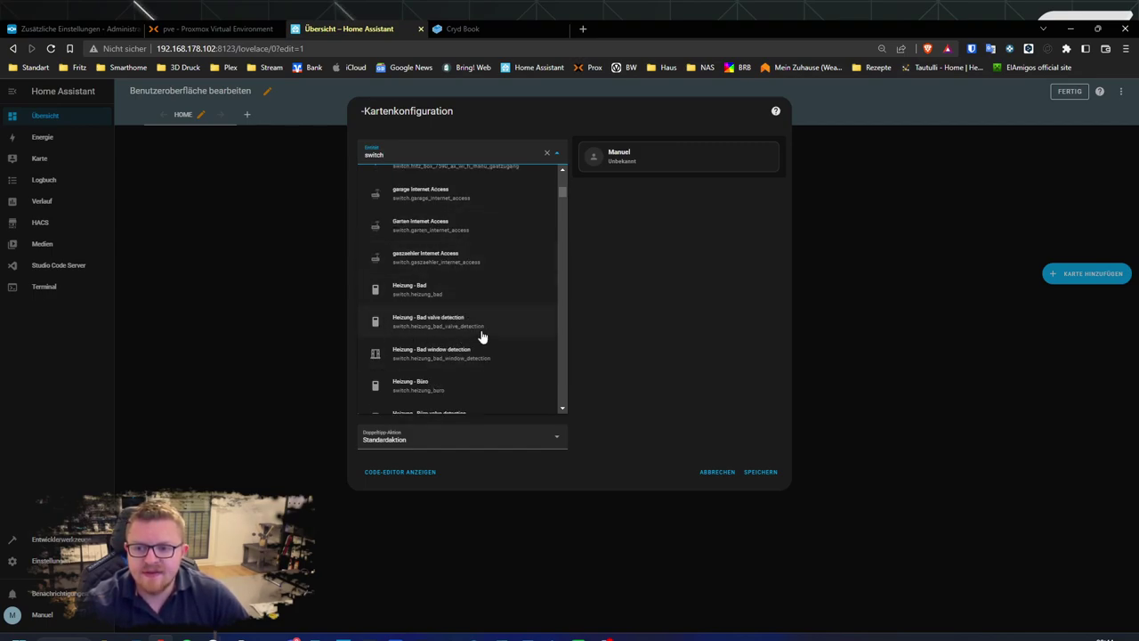
pyautogui.scroll(-1, 480, 333)
pyautogui.scroll(-2, 480, 333)
pyautogui.scroll(-2, 480, 328)
pyautogui.scroll(-1, 478, 326)
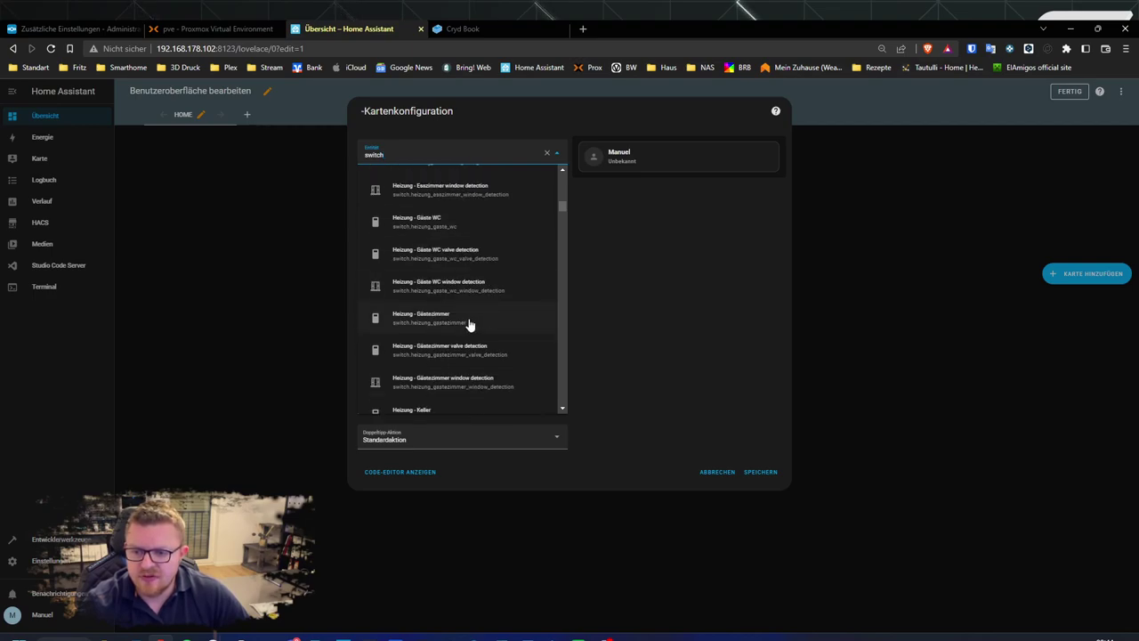
pyautogui.click(348, 156)
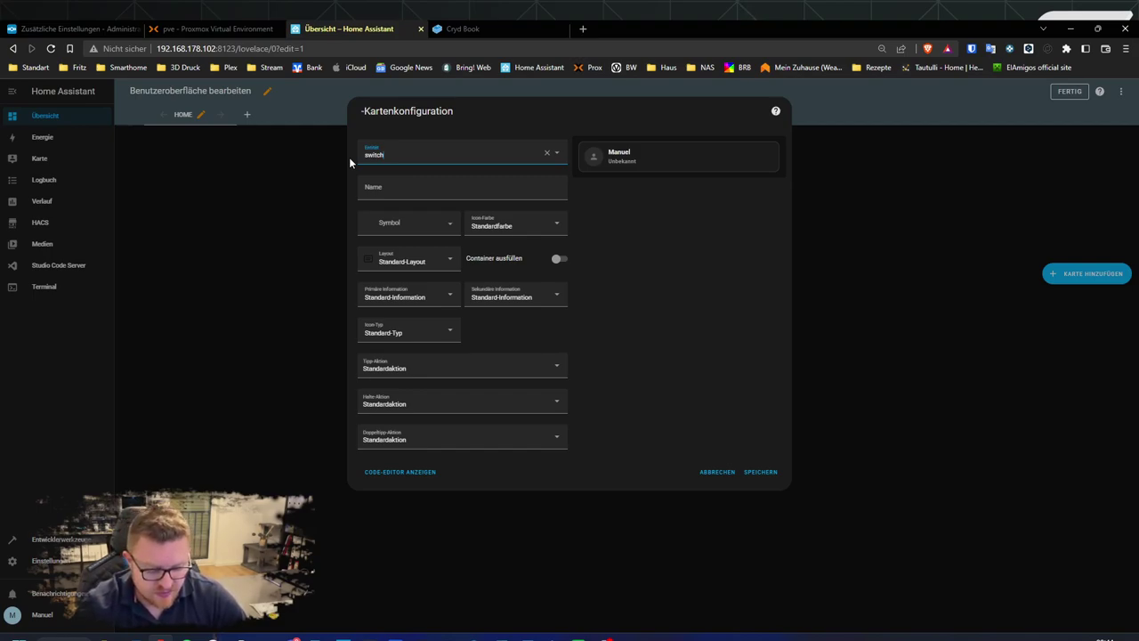
pyautogui.write('.')
pyautogui.scroll(-5, 455, 258)
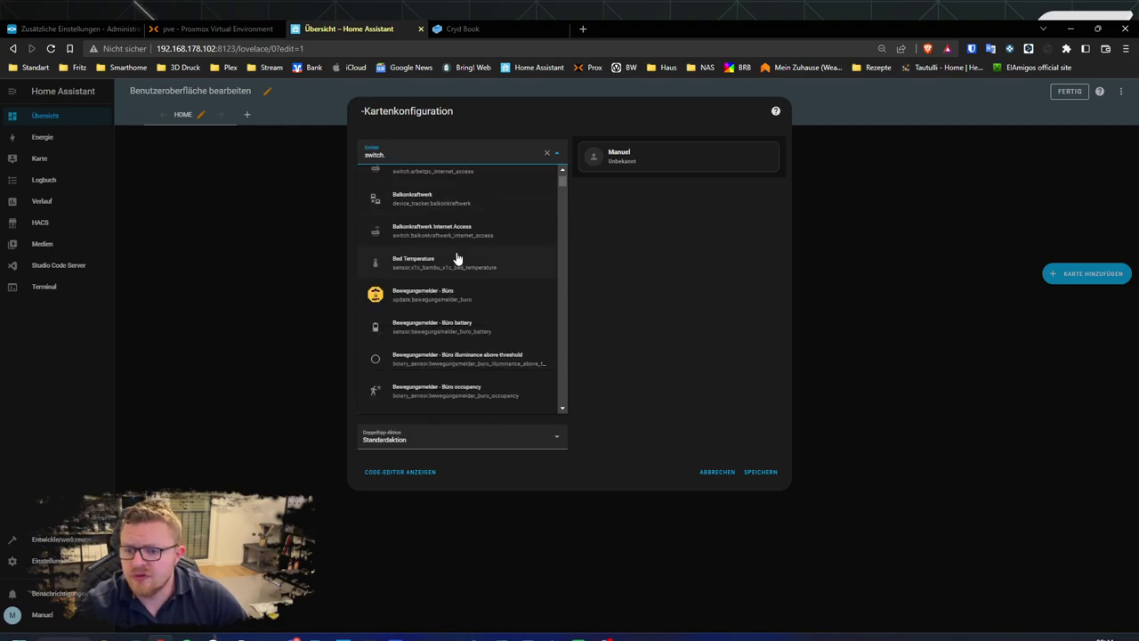
pyautogui.scroll(-5, 456, 262)
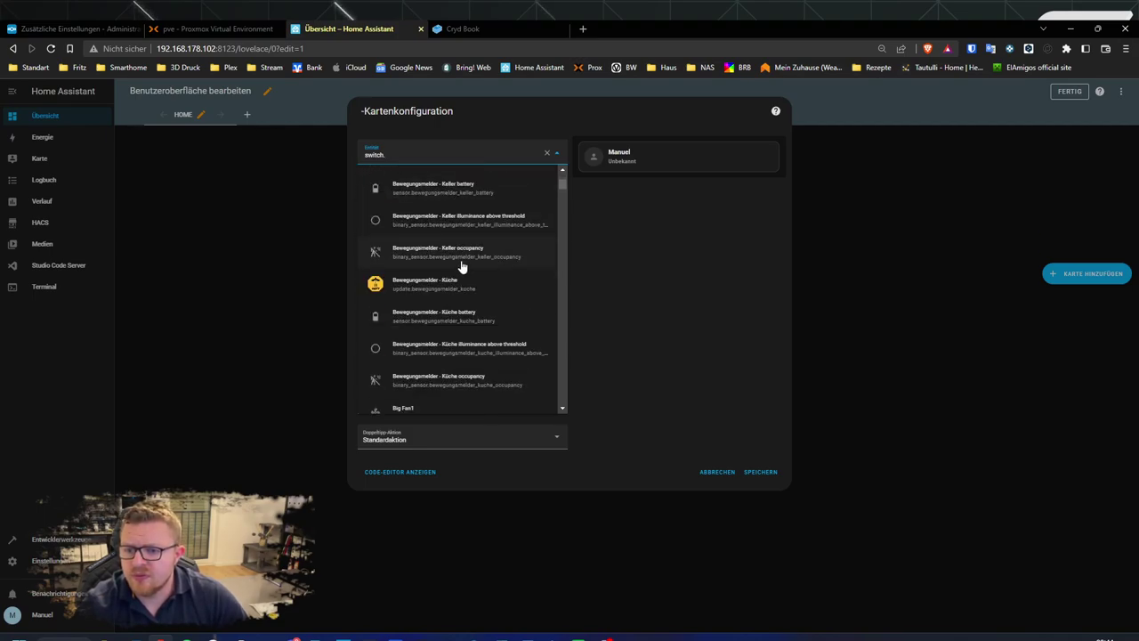
pyautogui.scroll(-1, 454, 270)
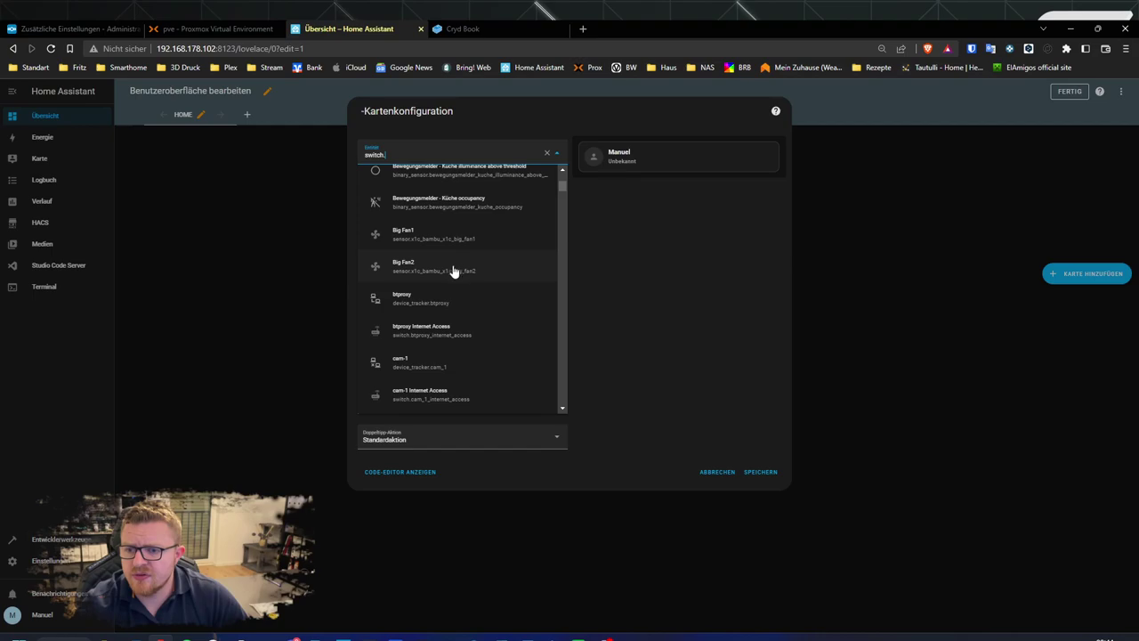
pyautogui.scroll(-10, 451, 249)
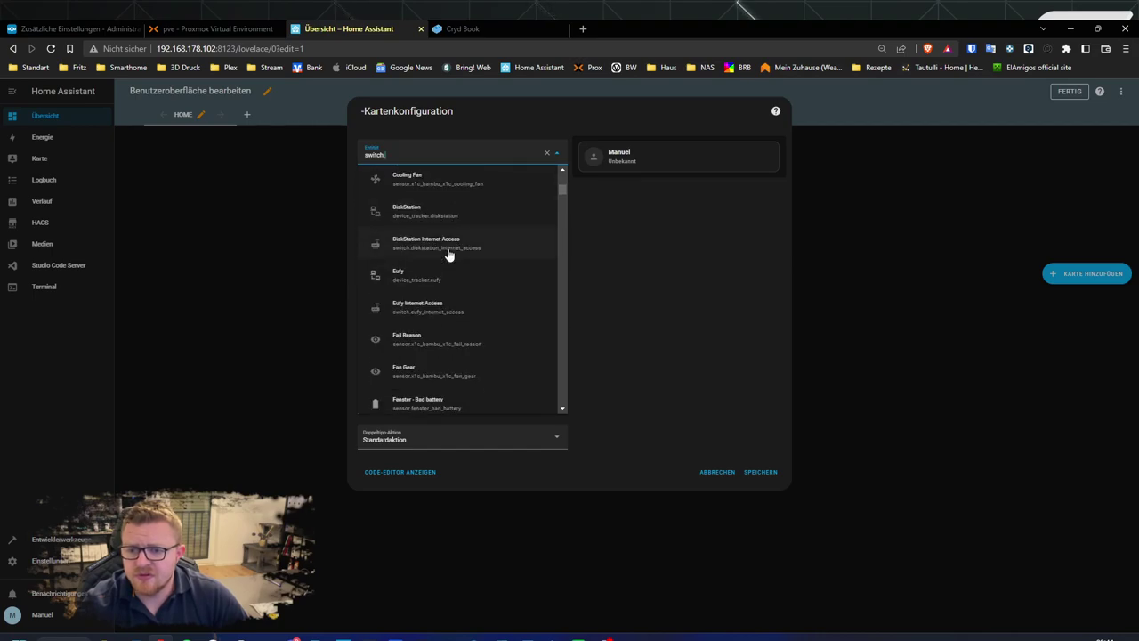
pyautogui.scroll(-3, 449, 254)
pyautogui.scroll(-3, 454, 303)
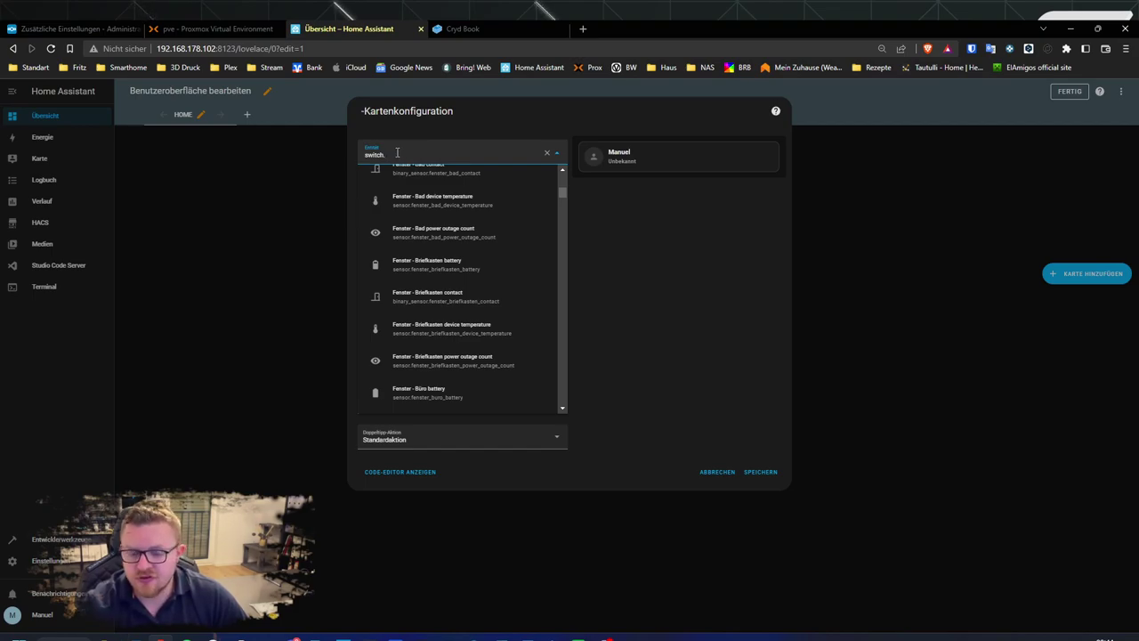
# Narrow the entity search to the heater switch and assign Switch - Heizer as the card's entity.
pyautogui.write('he')
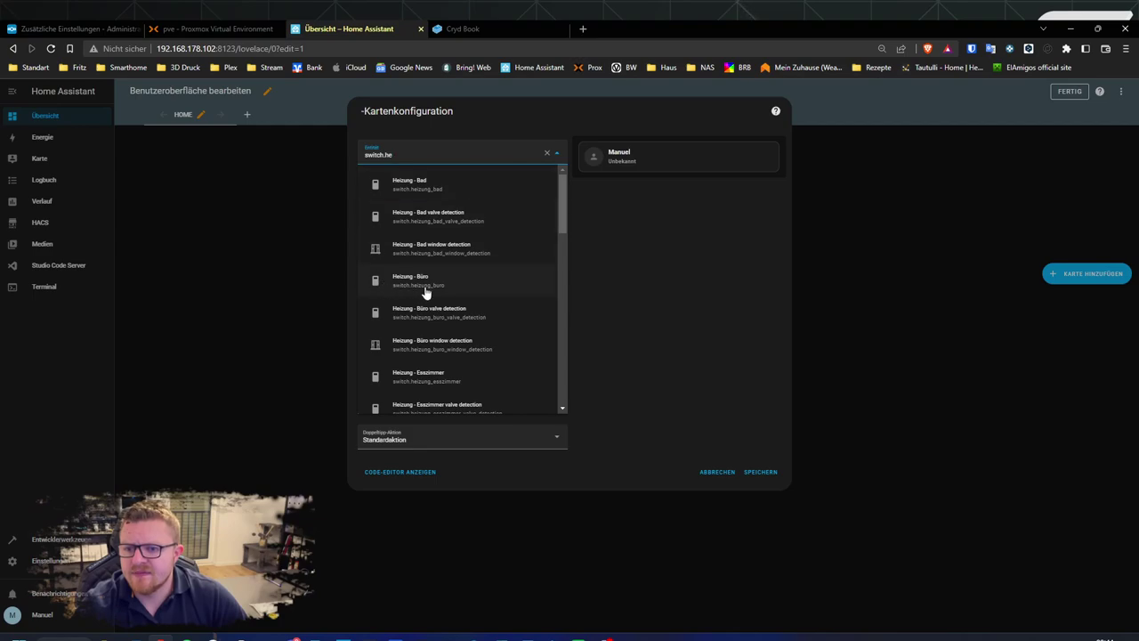
pyautogui.scroll(-1, 467, 304)
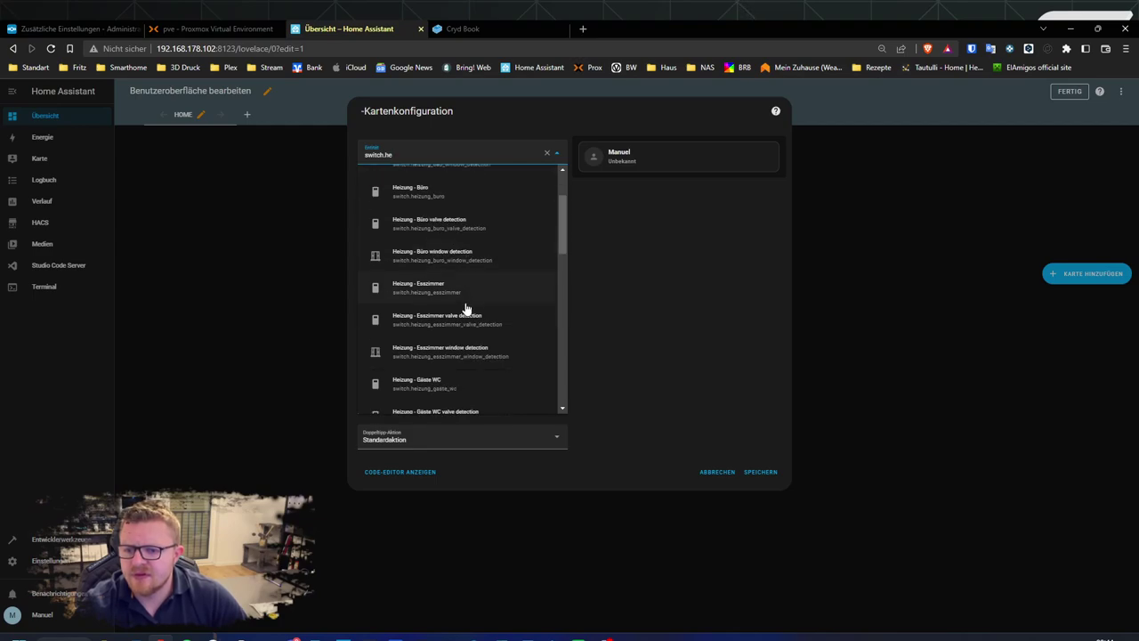
pyautogui.write('z')
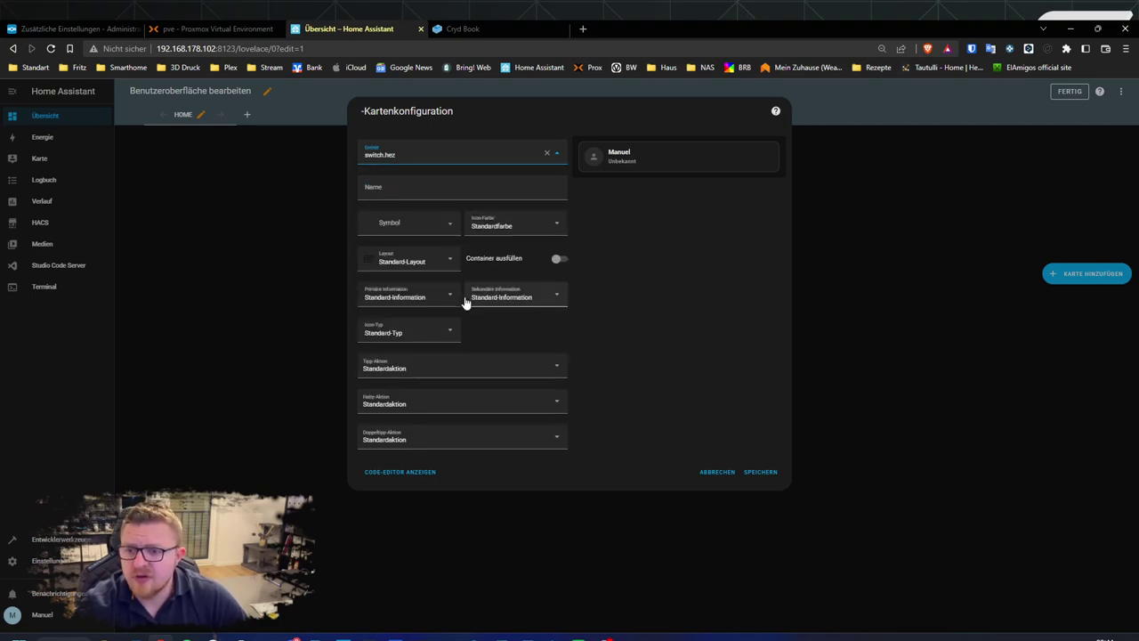
pyautogui.hotkey('ctrl', 'a')
pyautogui.write('h - Hei')
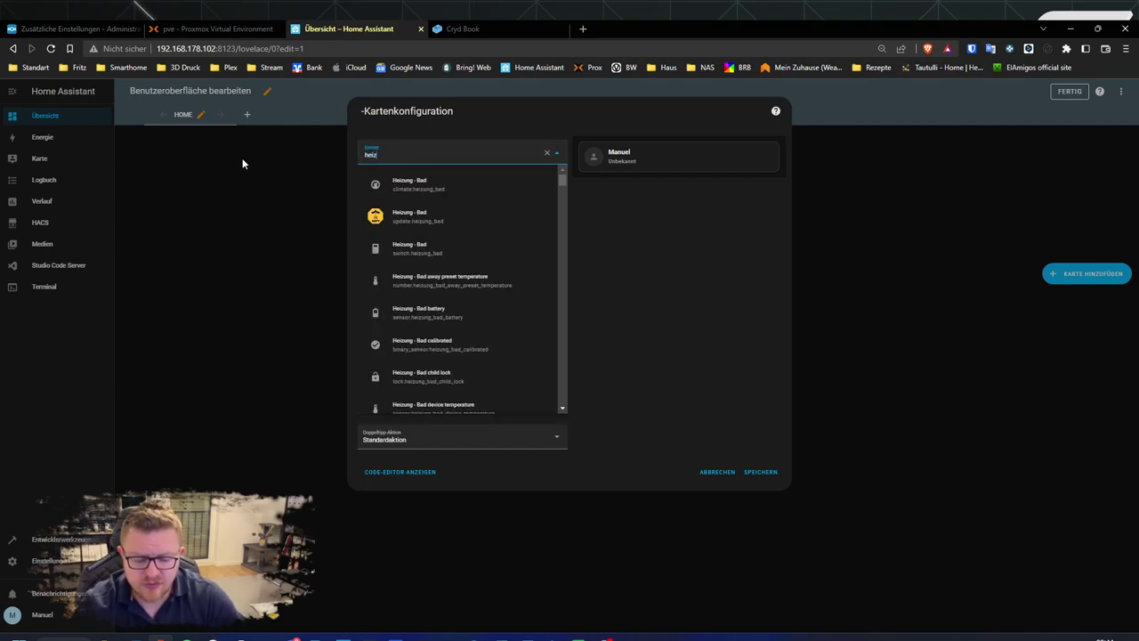
pyautogui.write('zer')
pyautogui.click(401, 218)
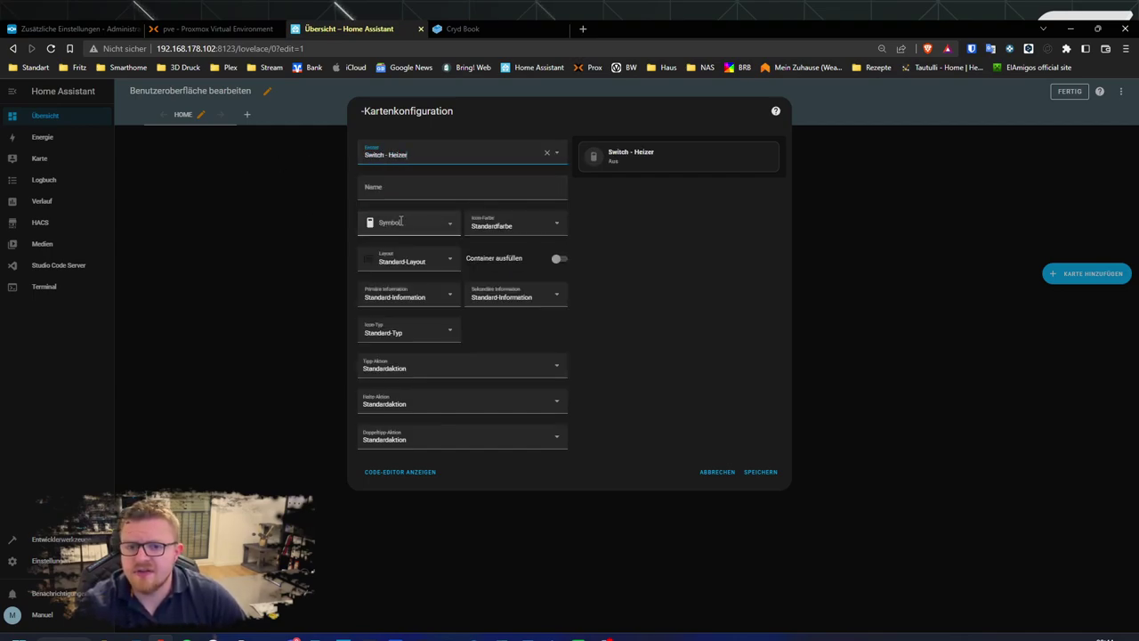
# Test the default tap action on the Switch - Heizer card preview and close the entity details again.
pyautogui.click(596, 166)
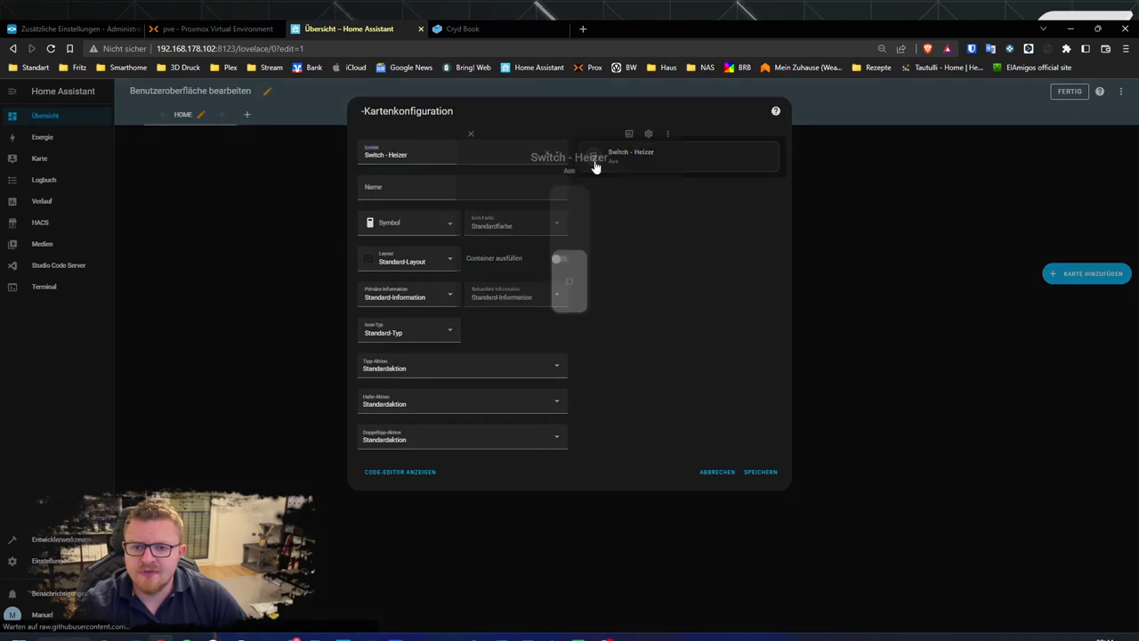
pyautogui.press('Escape')
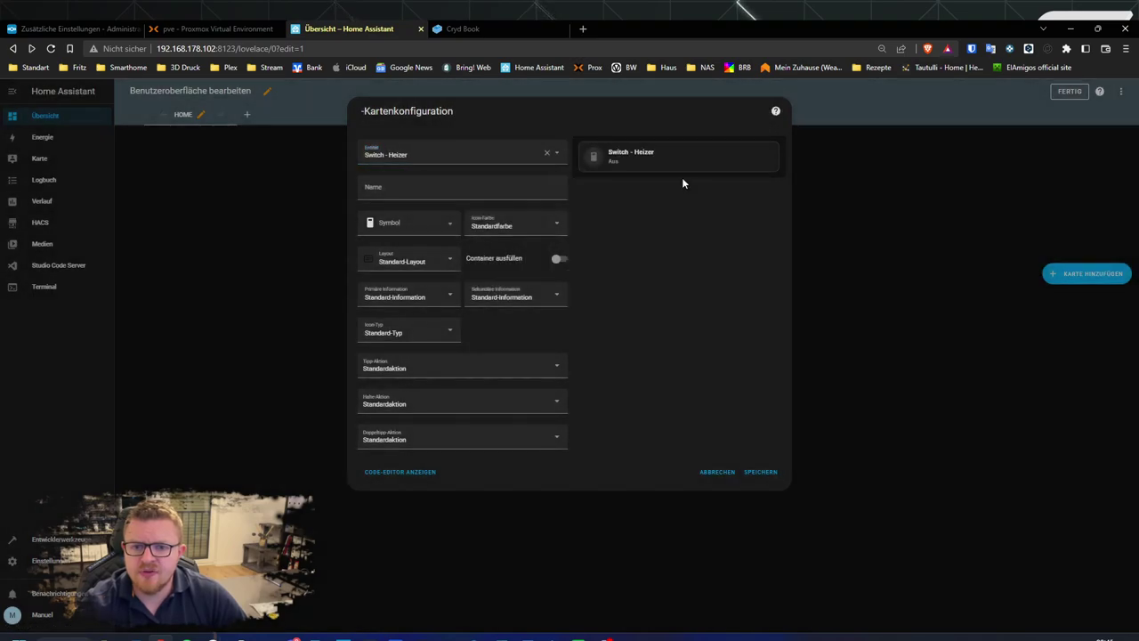
pyautogui.click(601, 160)
pyautogui.click(730, 232)
pyautogui.click(597, 161)
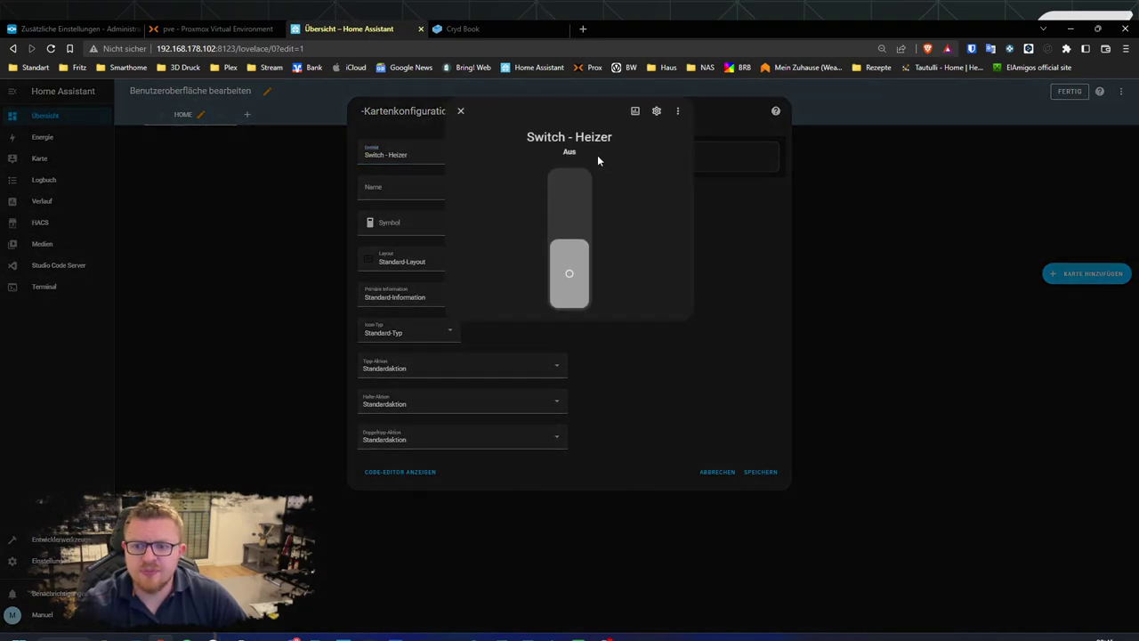
pyautogui.click(736, 234)
# Set the entity card's tap action to Umschalten and test toggling Switch - Heizer in the preview.
pyautogui.click(389, 370)
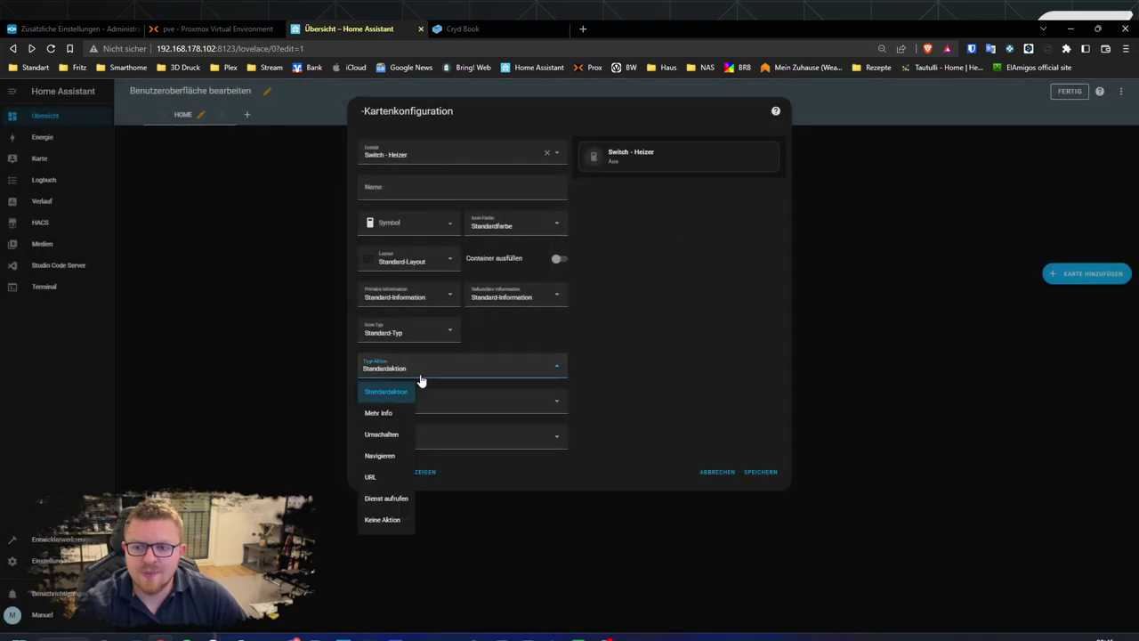
pyautogui.click(380, 435)
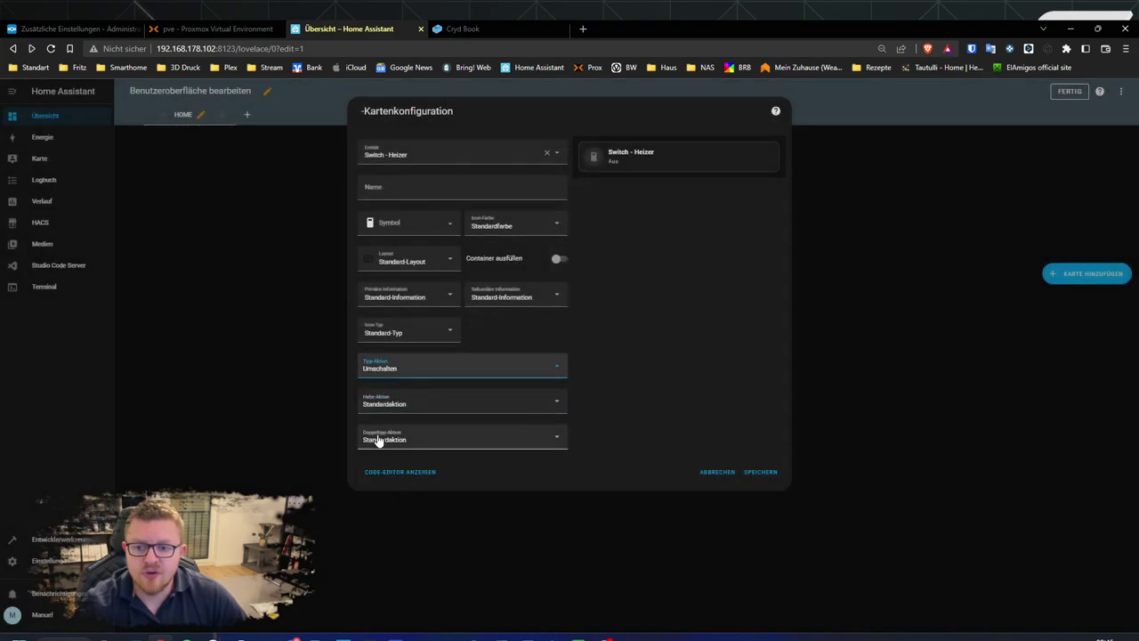
pyautogui.click(593, 158)
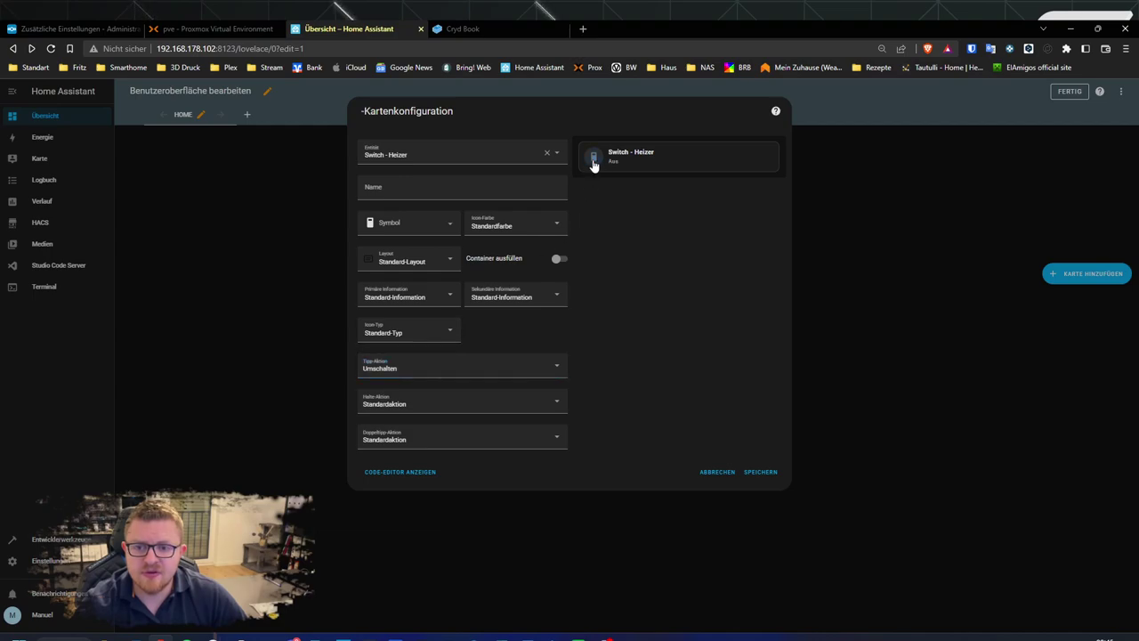
# Look at the available symbols, keep the default one, and save the Switch - Heizer entity card.
pyautogui.click(378, 222)
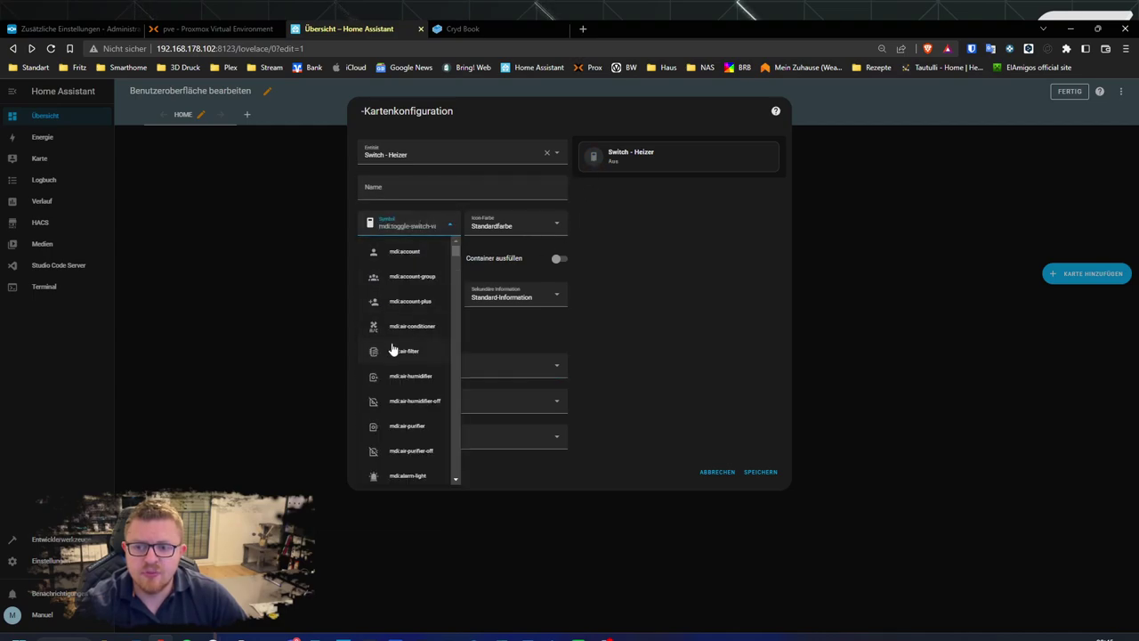
pyautogui.click(635, 252)
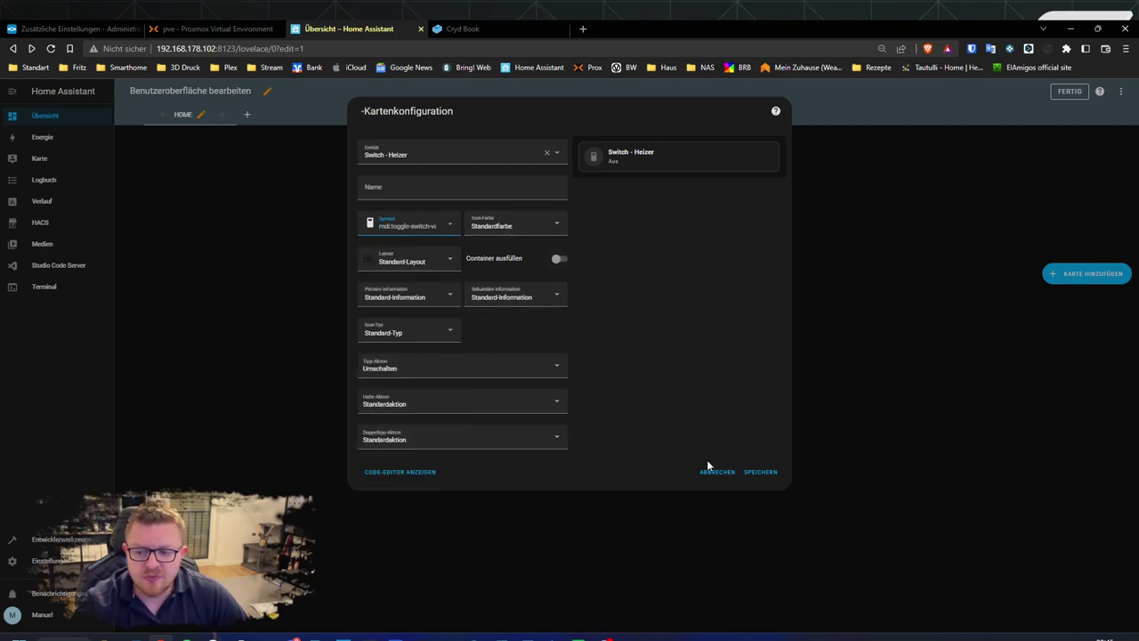
pyautogui.click(759, 471)
# Try to set up a Mushroom Fan Card with a fan entity and cancel its configuration.
pyautogui.click(1055, 336)
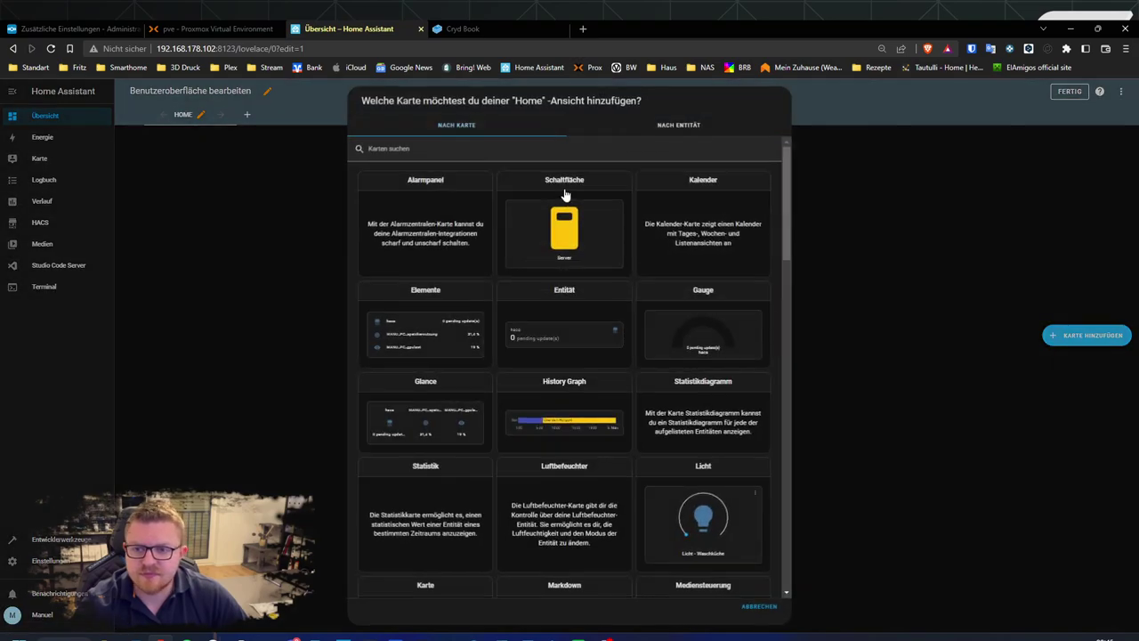
pyautogui.click(493, 156)
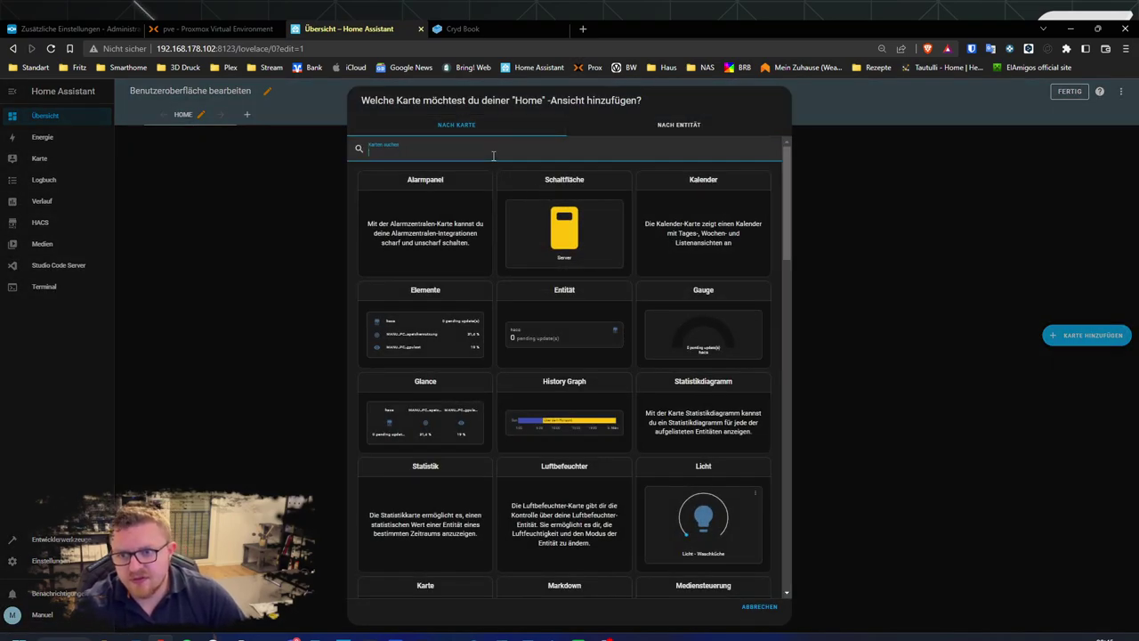
pyautogui.write('mush')
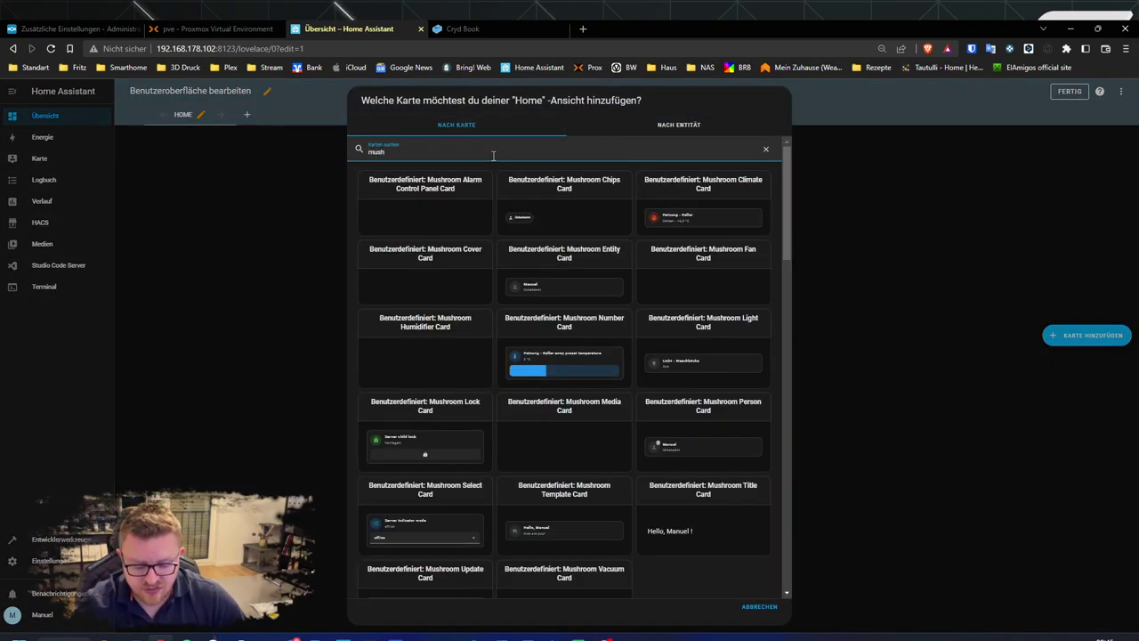
pyautogui.write('r')
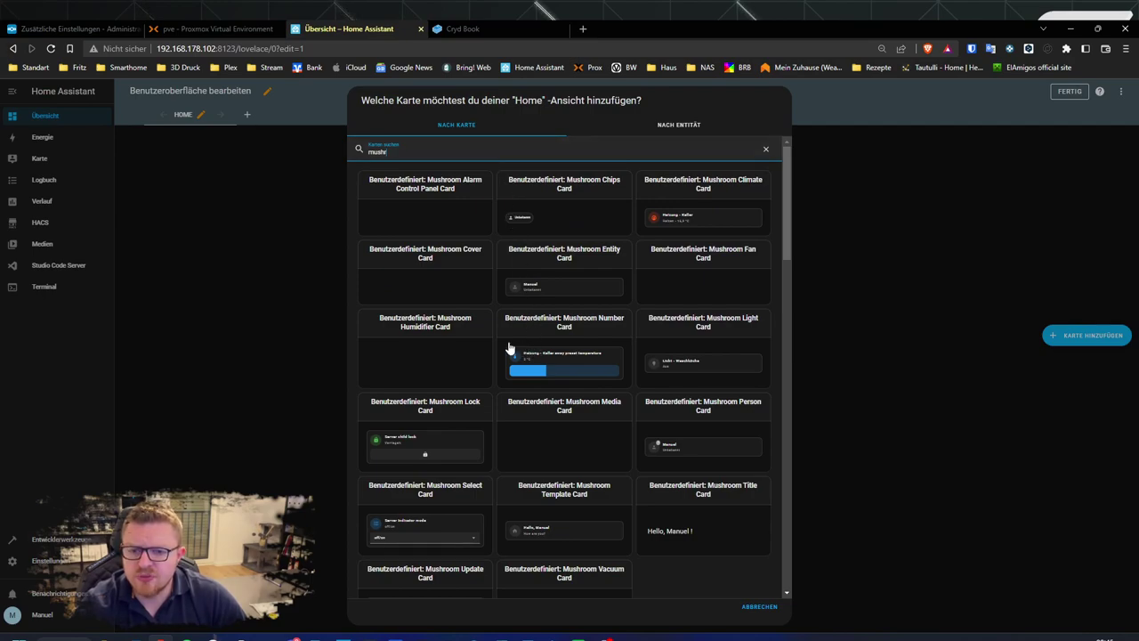
pyautogui.click(721, 291)
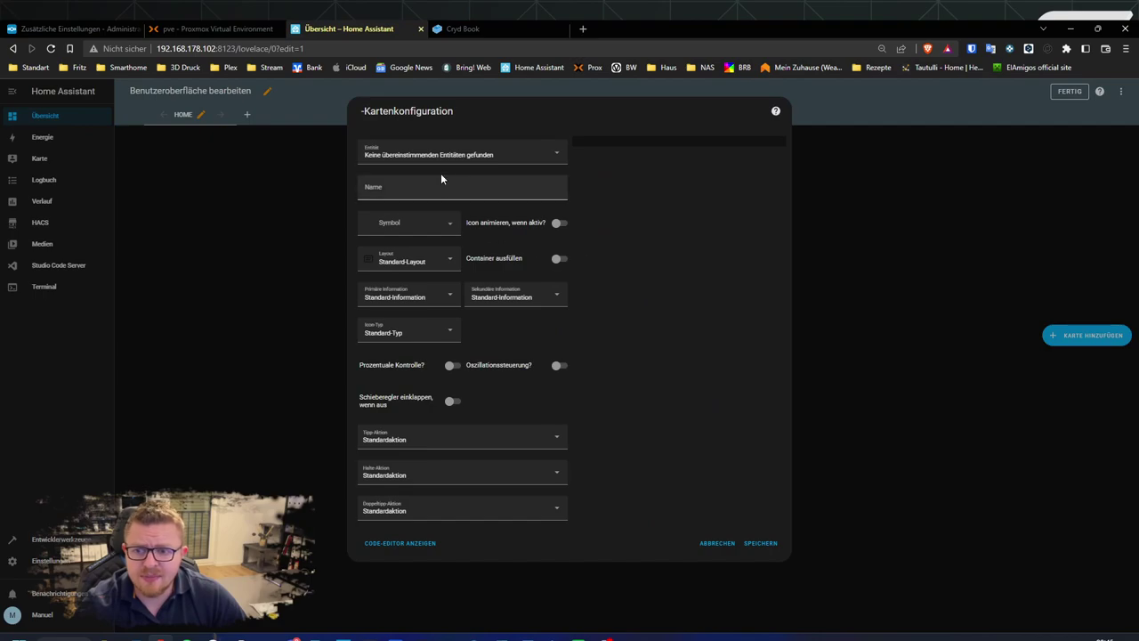
pyautogui.click(545, 158)
pyautogui.click(550, 156)
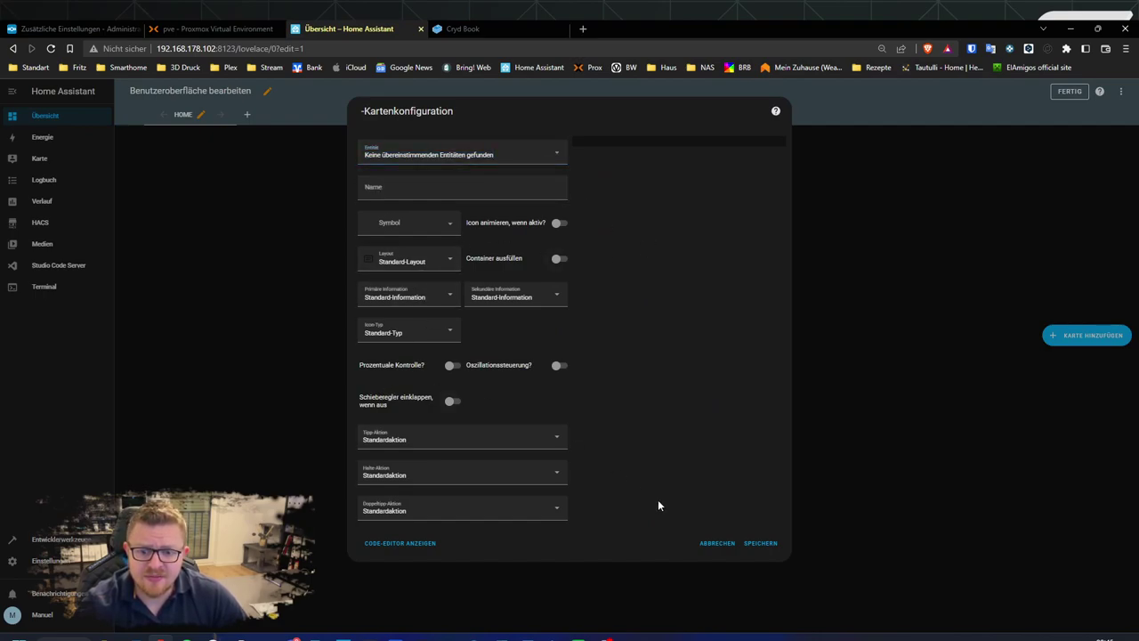
pyautogui.click(712, 544)
# Search the card selection for "mush" and start a new Mushroom Number Card.
pyautogui.click(1078, 341)
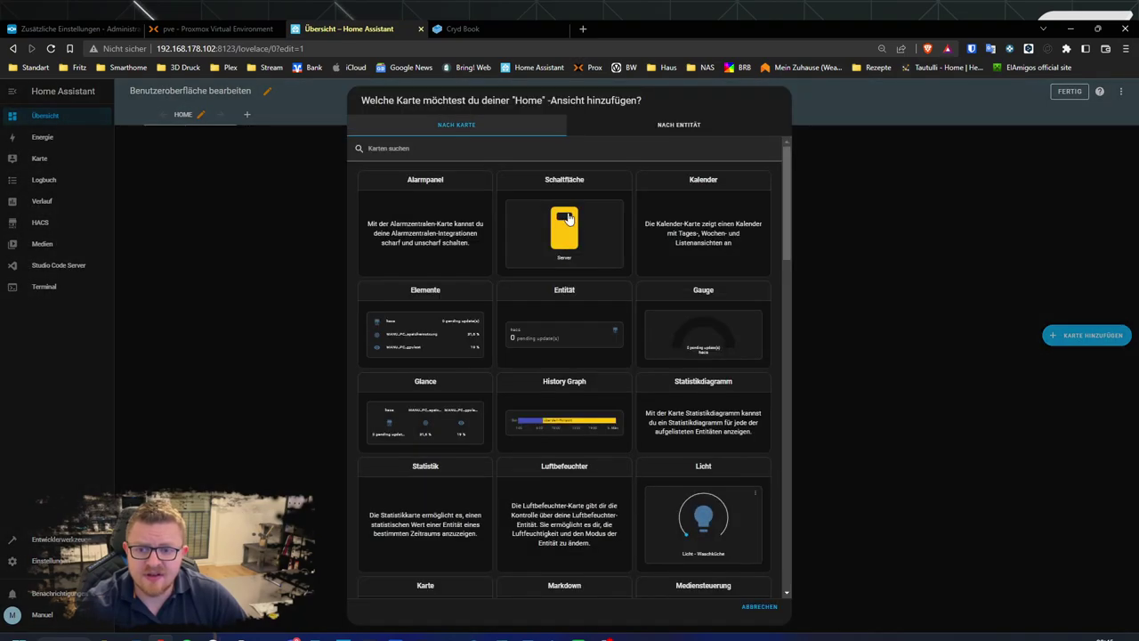
pyautogui.click(517, 155)
pyautogui.write('mush')
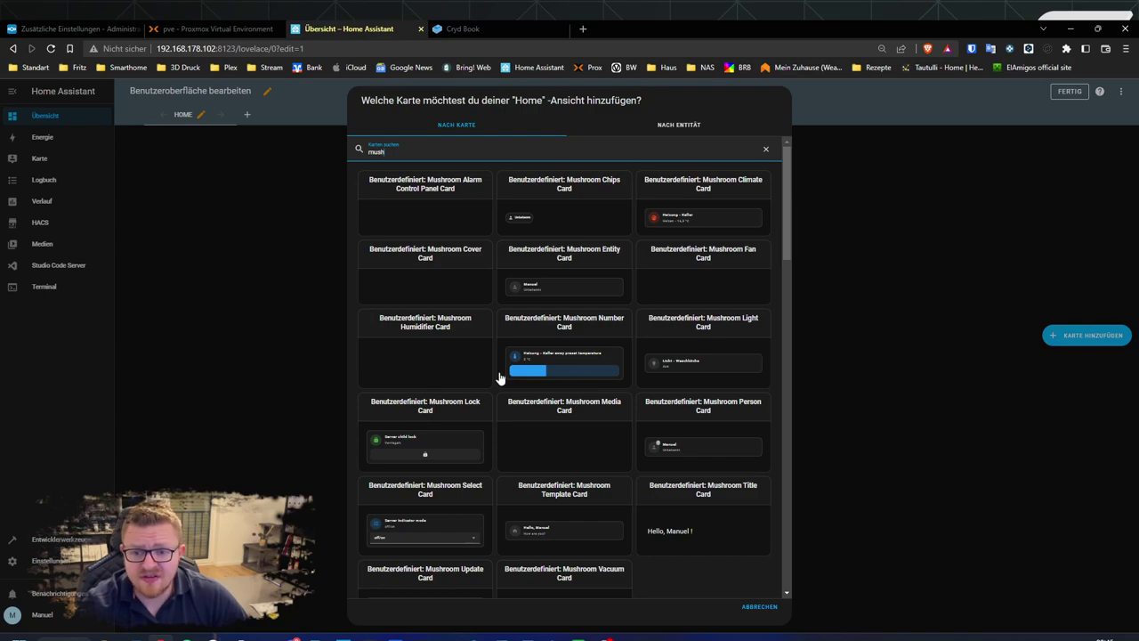
pyautogui.click(551, 372)
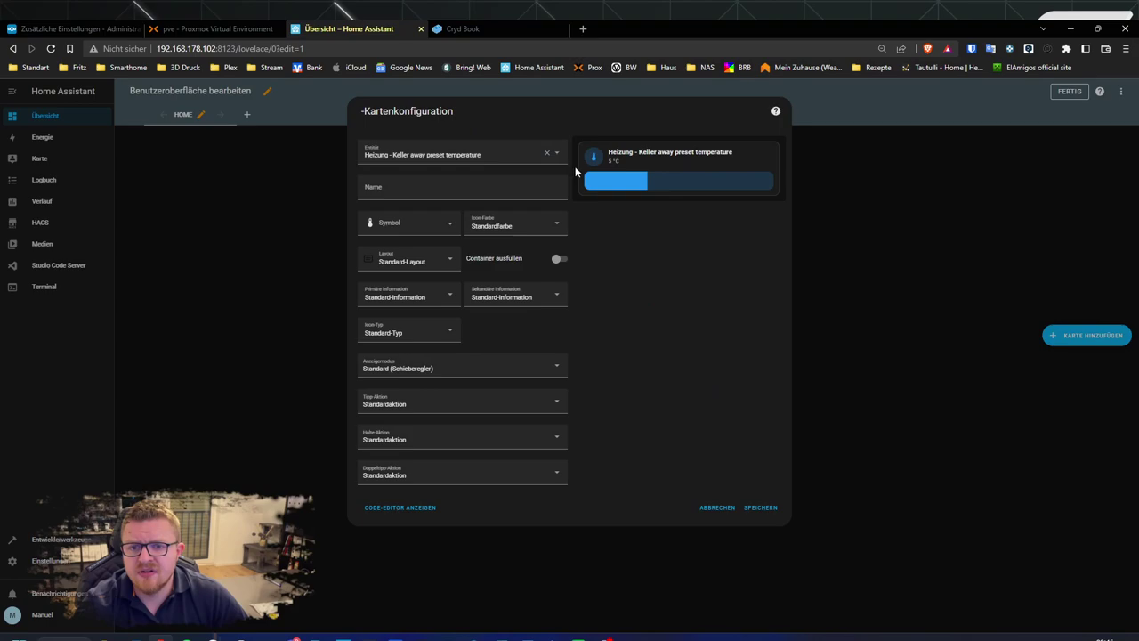
# Clear the number card's preselected entity, search its entities for "gaspi", and cancel the card configuration.
pyautogui.click(556, 153)
pyautogui.moveTo(482, 156); pyautogui.dragTo(445, 158)
pyautogui.click(445, 158)
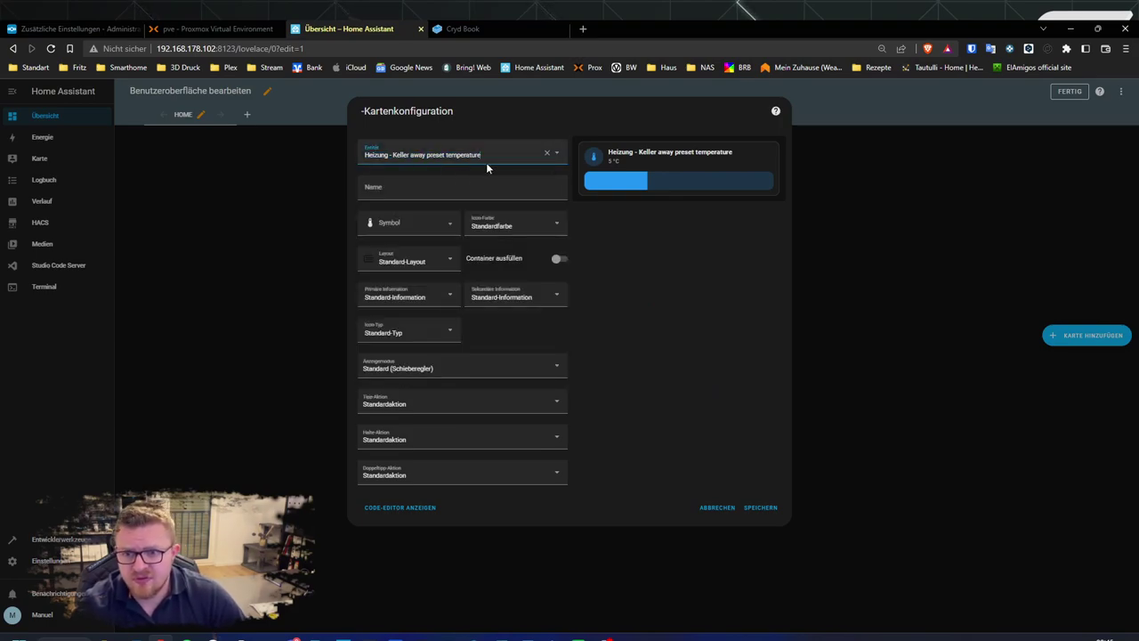
pyautogui.click(547, 156)
pyautogui.click(441, 157)
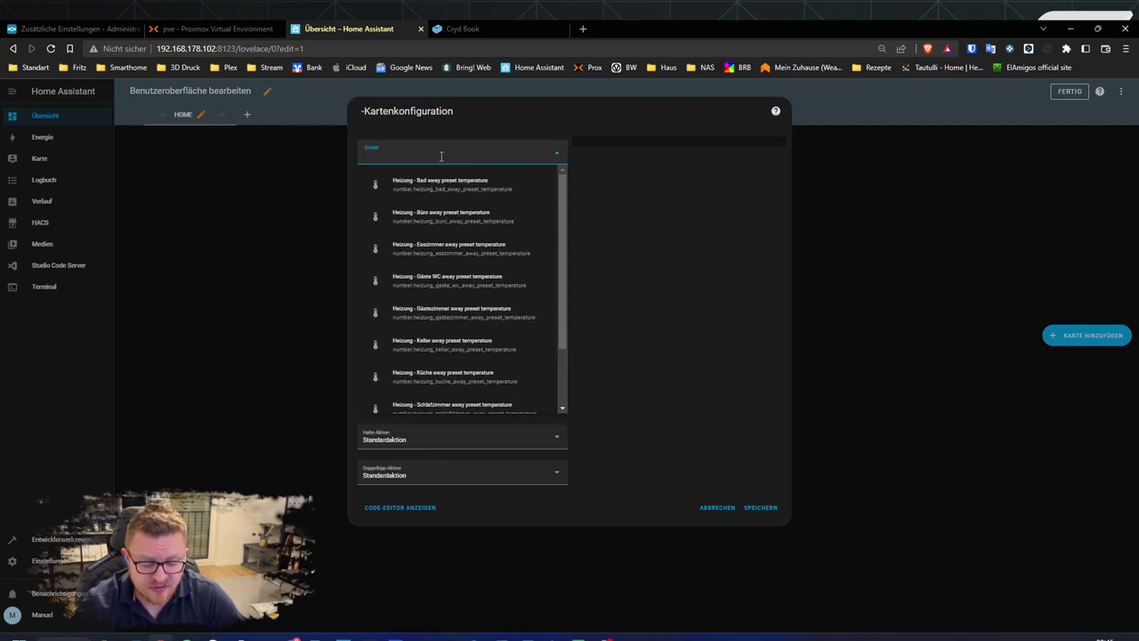
pyautogui.write('gaspi')
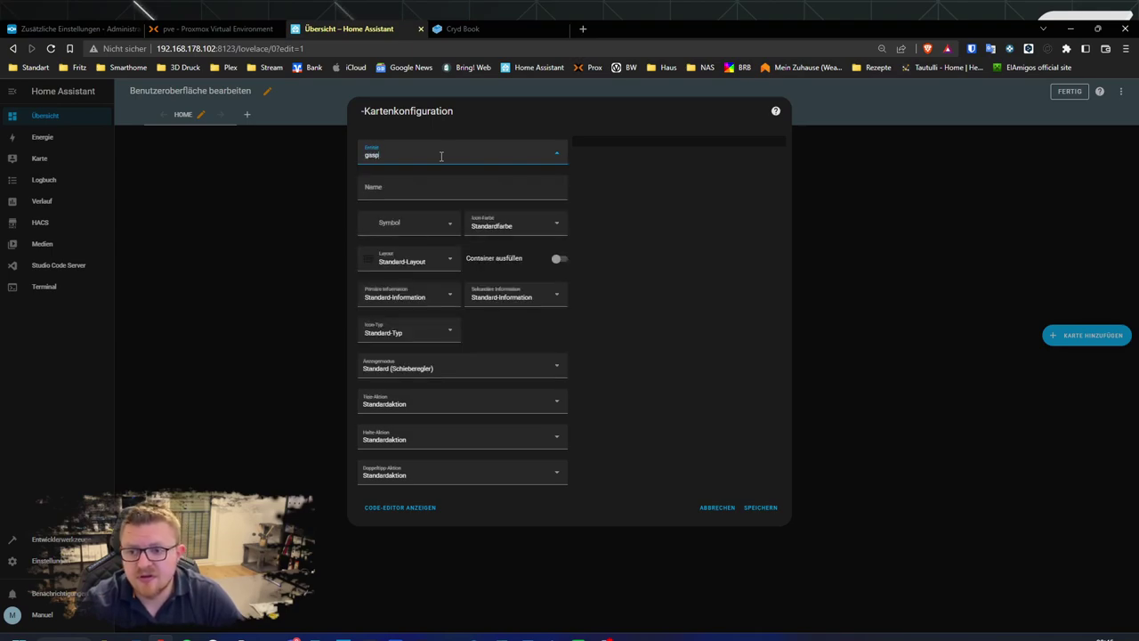
pyautogui.press('BackSpace')
pyautogui.press('BackSpace')
pyautogui.press('BackSpace')
pyautogui.press('BackSpace')
pyautogui.press('BackSpace')
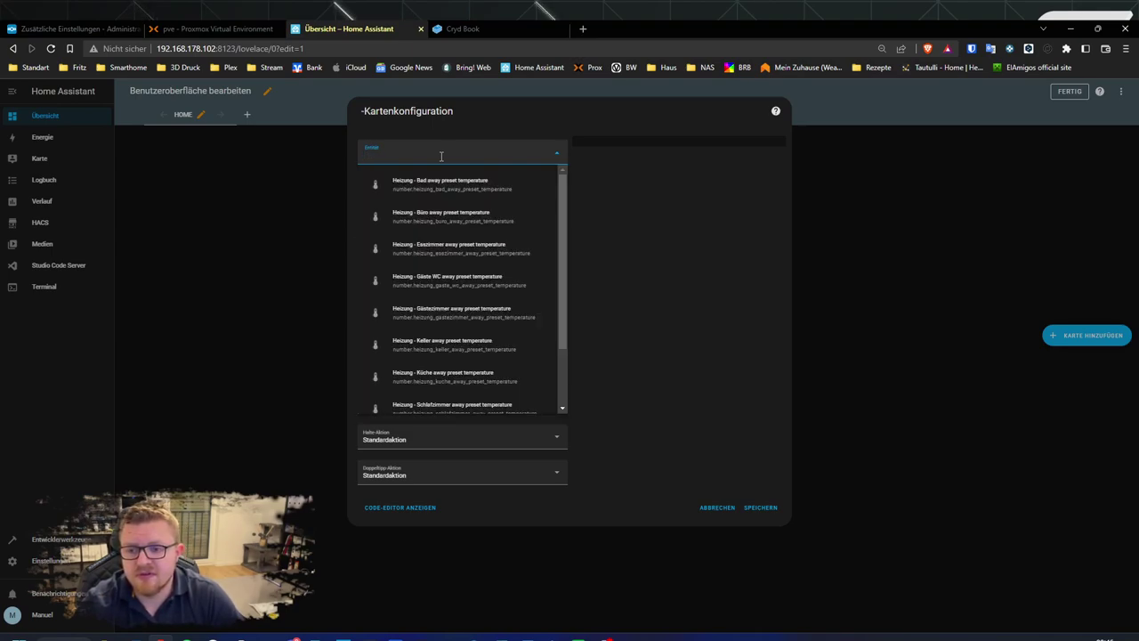
pyautogui.click(704, 295)
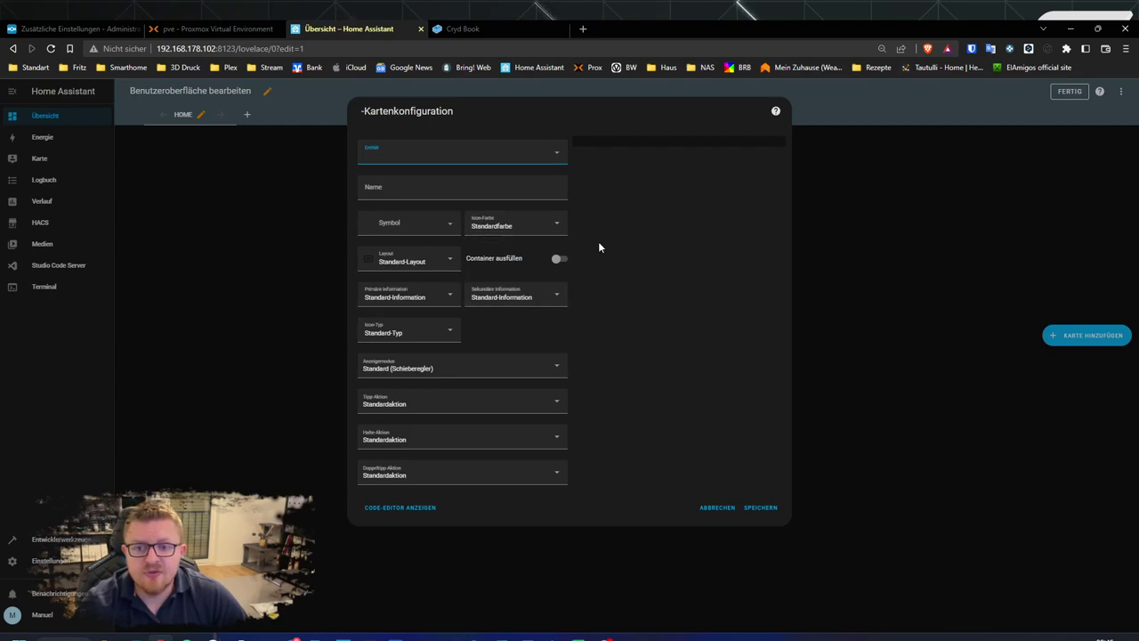
pyautogui.click(726, 512)
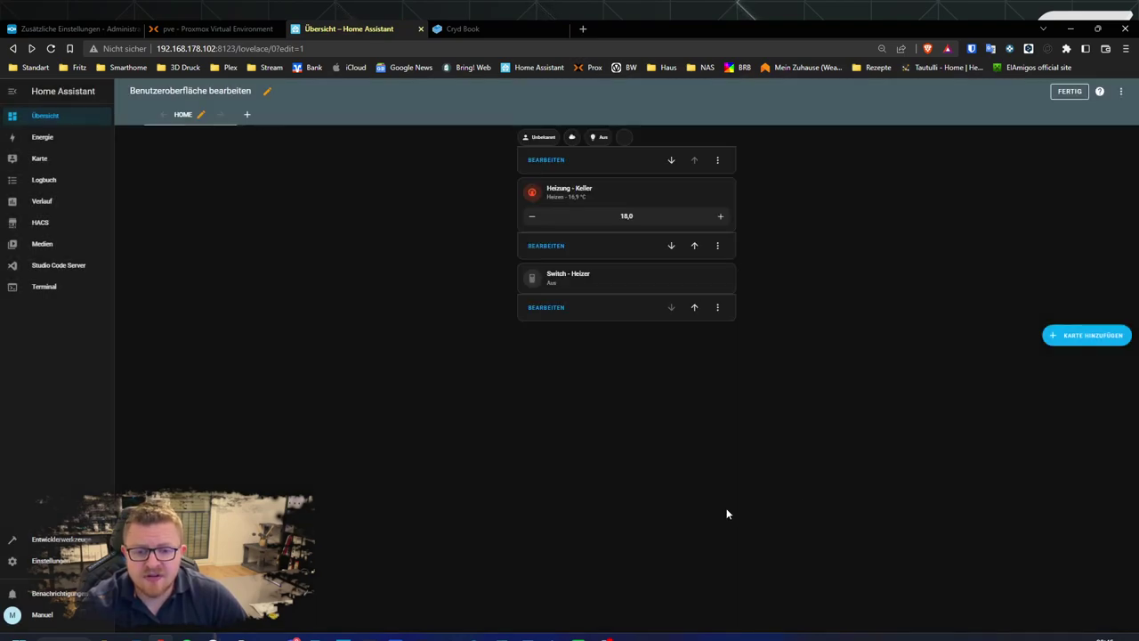
# Start a new Mushroom Light Card and set its entity to Licht - Iris Esszimmer.
pyautogui.click(1072, 345)
pyautogui.click(541, 154)
pyautogui.write('mushroo')
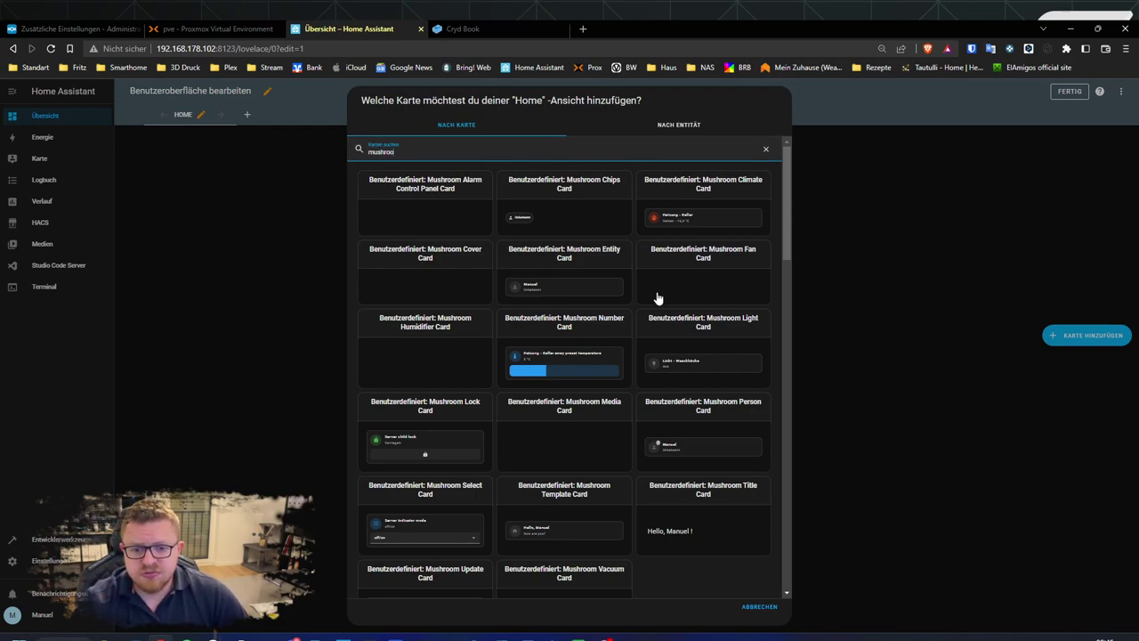
pyautogui.click(704, 372)
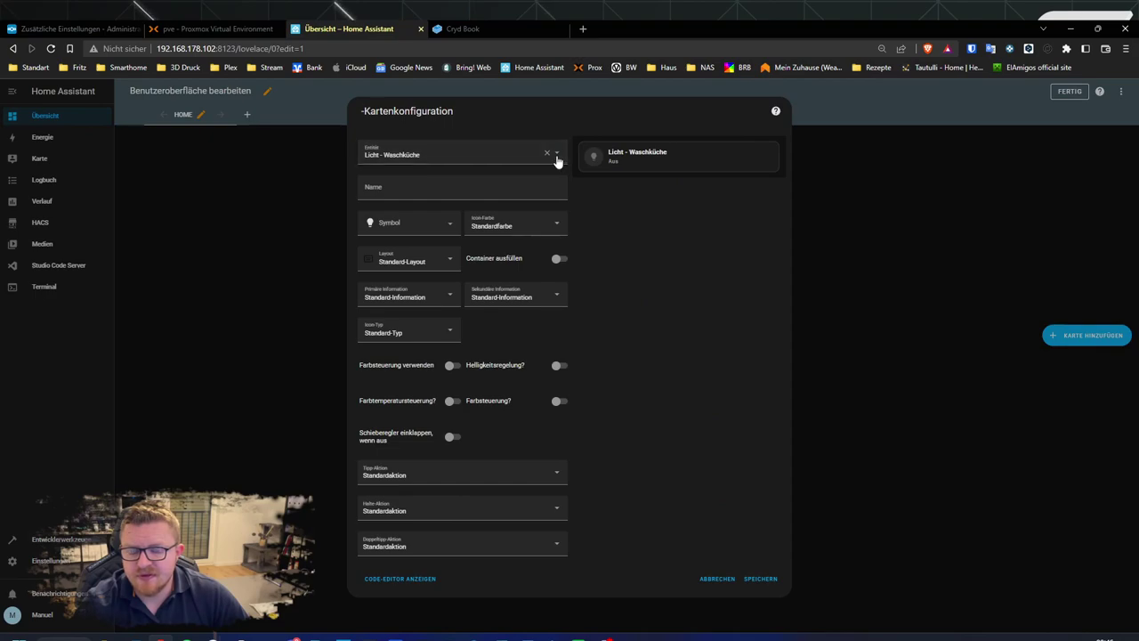
pyautogui.click(548, 154)
pyautogui.click(437, 158)
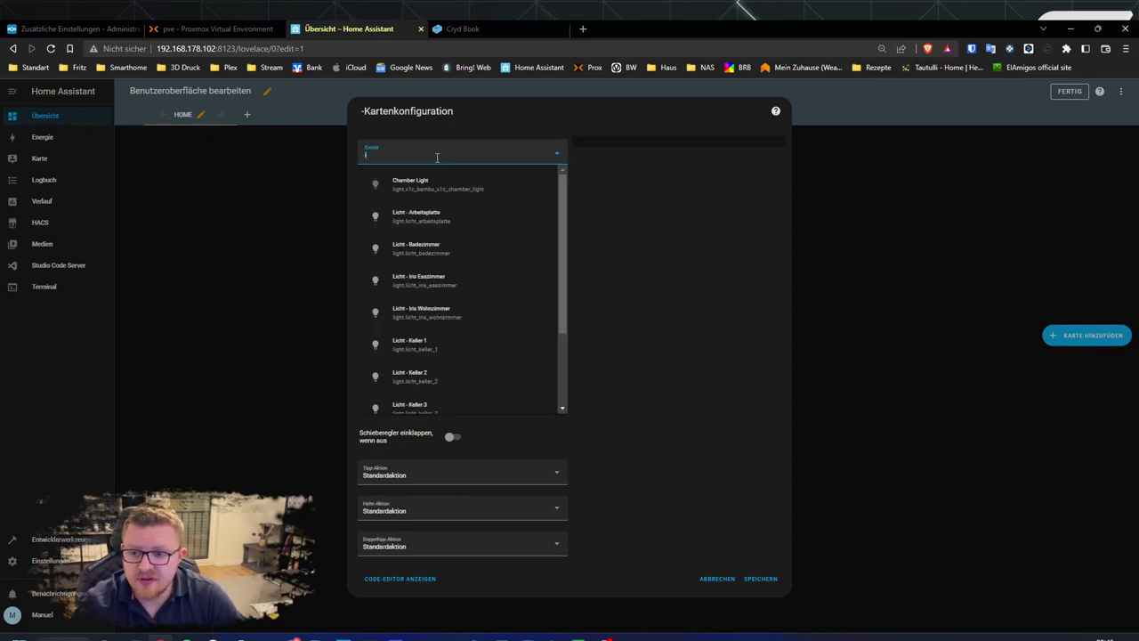
pyautogui.write('iris')
pyautogui.click(425, 180)
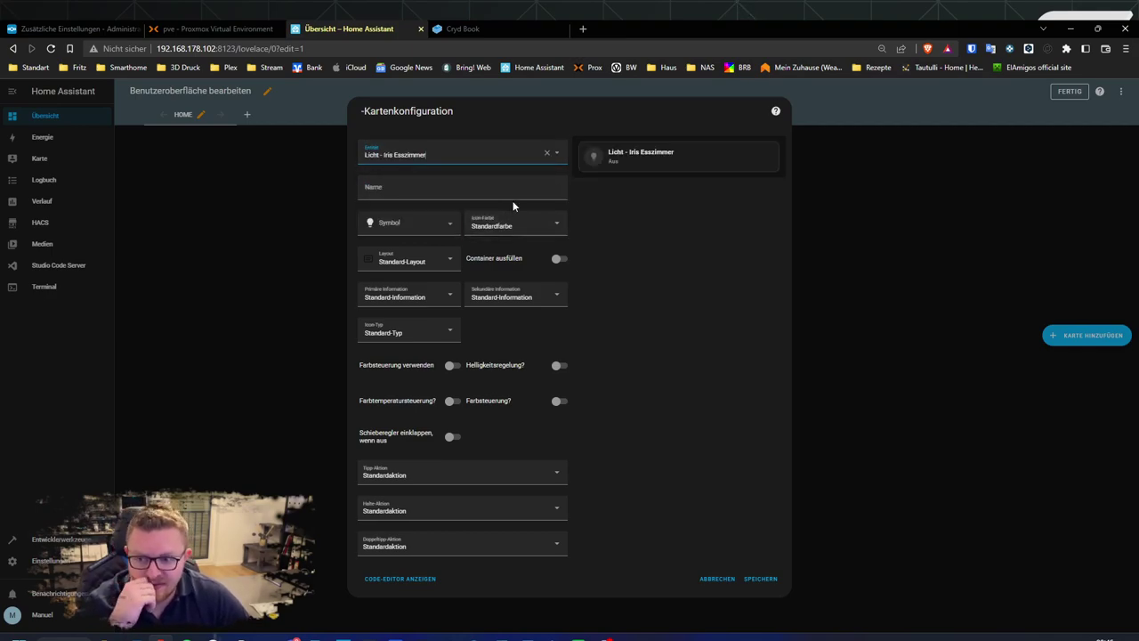
# Enable Farbsteuerung verwenden, Helligkeitsregelung, Farbtemperatursteuerung and Farbsteuerung for the Licht - Iris Esszimmer card.
pyautogui.click(453, 365)
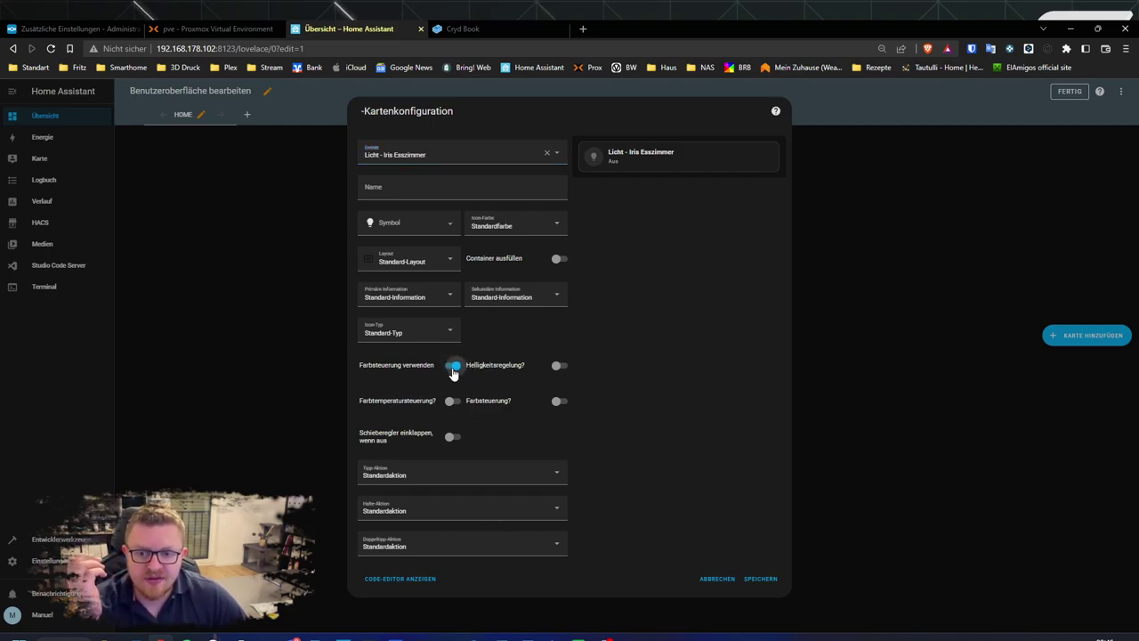
pyautogui.click(559, 366)
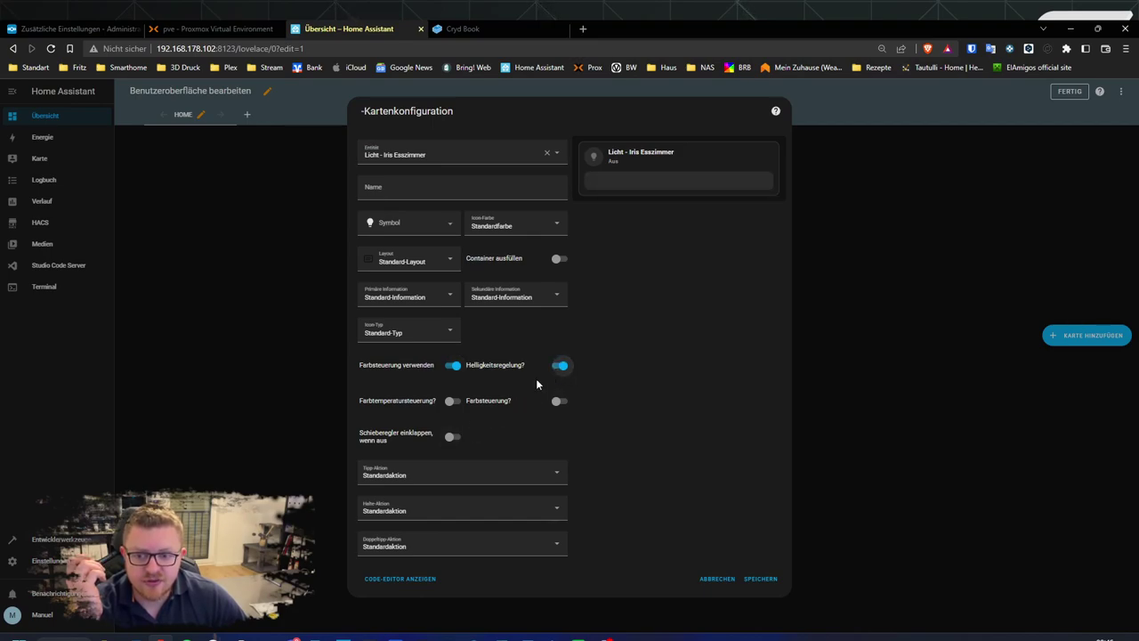
pyautogui.click(451, 407)
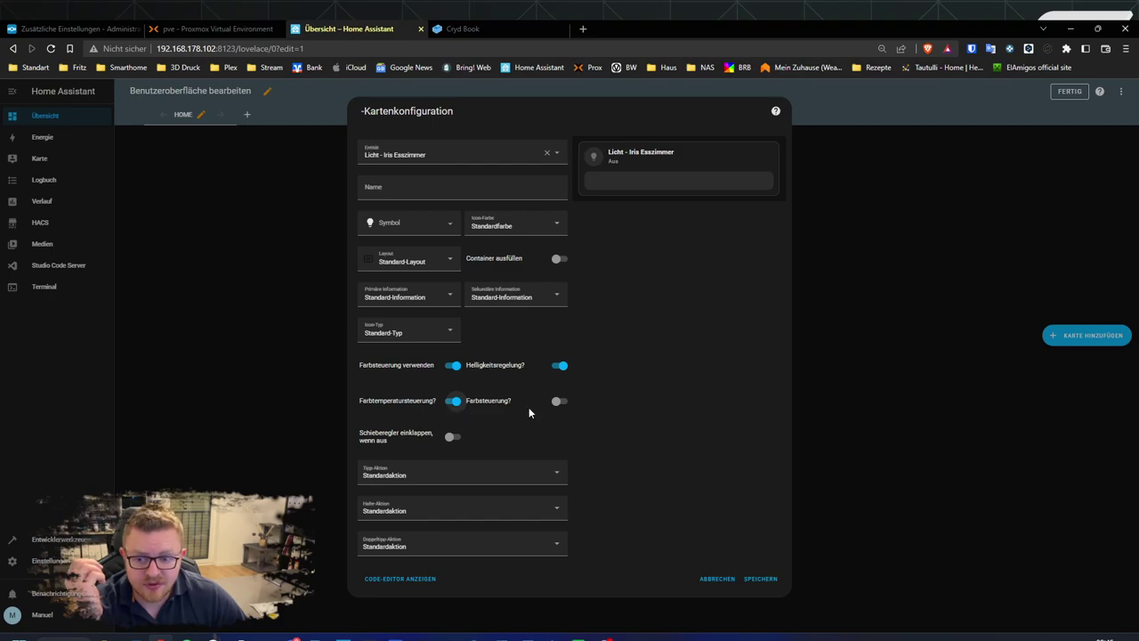
pyautogui.click(559, 402)
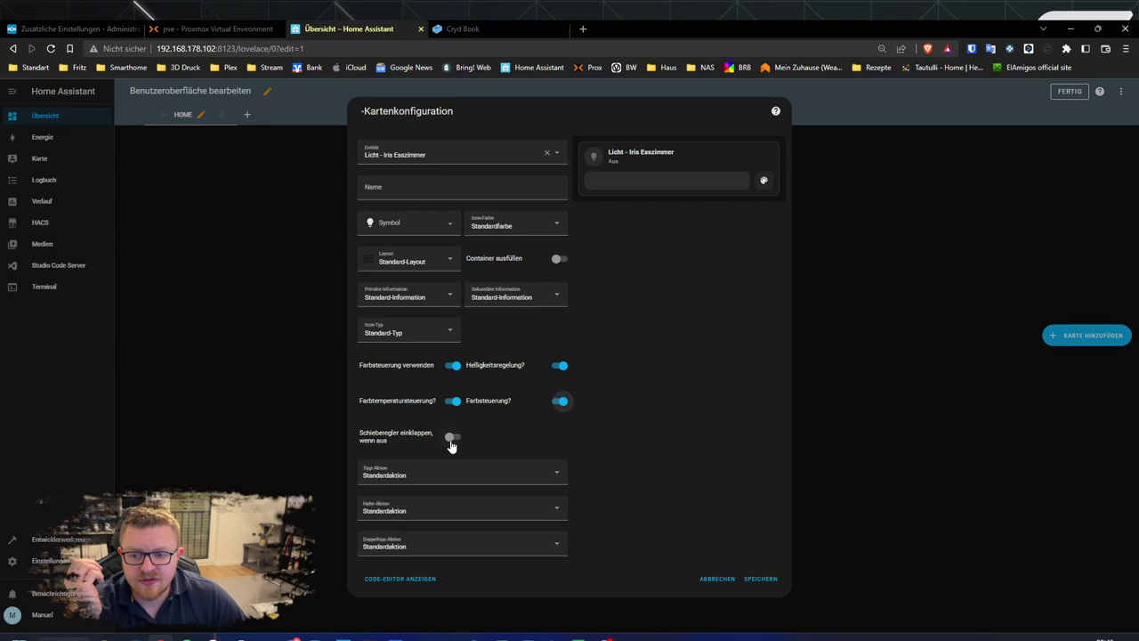
# Switch on Licht - Iris Esszimmer in the card preview, set its colour to yellow-green and its brightness to about 46 %.
pyautogui.click(594, 158)
pyautogui.click(763, 180)
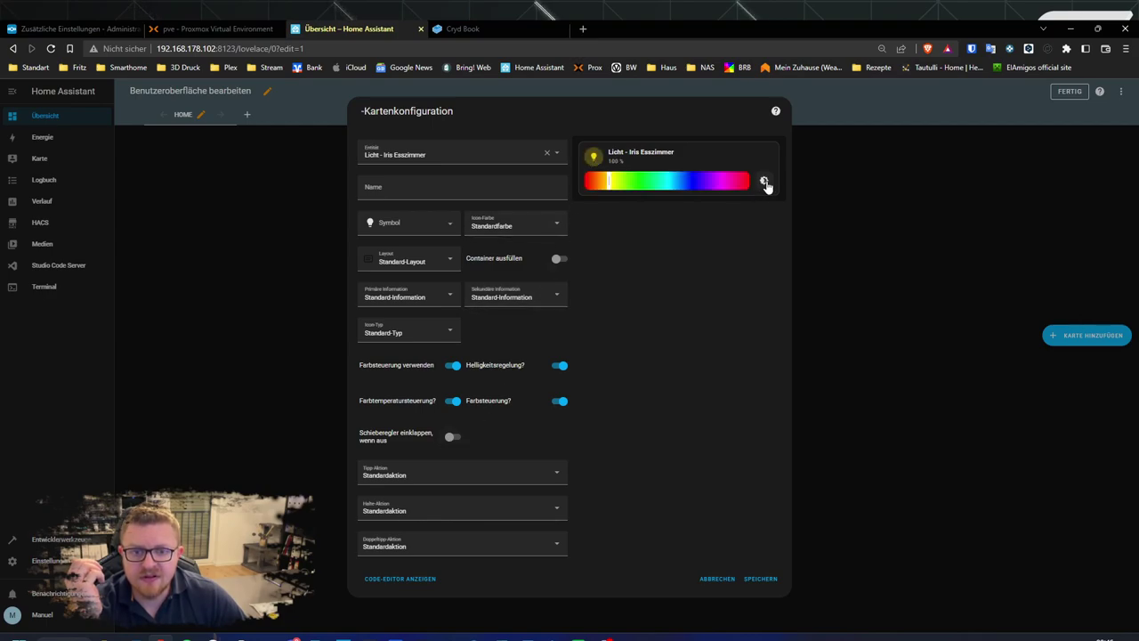
pyautogui.click(636, 183)
pyautogui.click(619, 185)
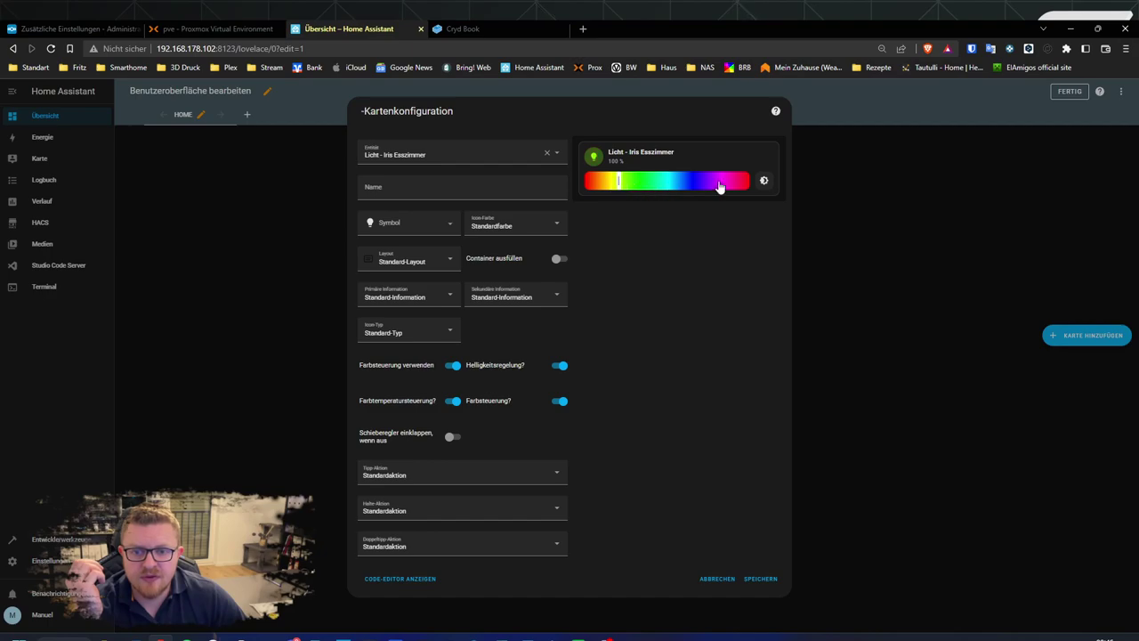
pyautogui.click(761, 181)
pyautogui.moveTo(710, 184); pyautogui.dragTo(660, 185)
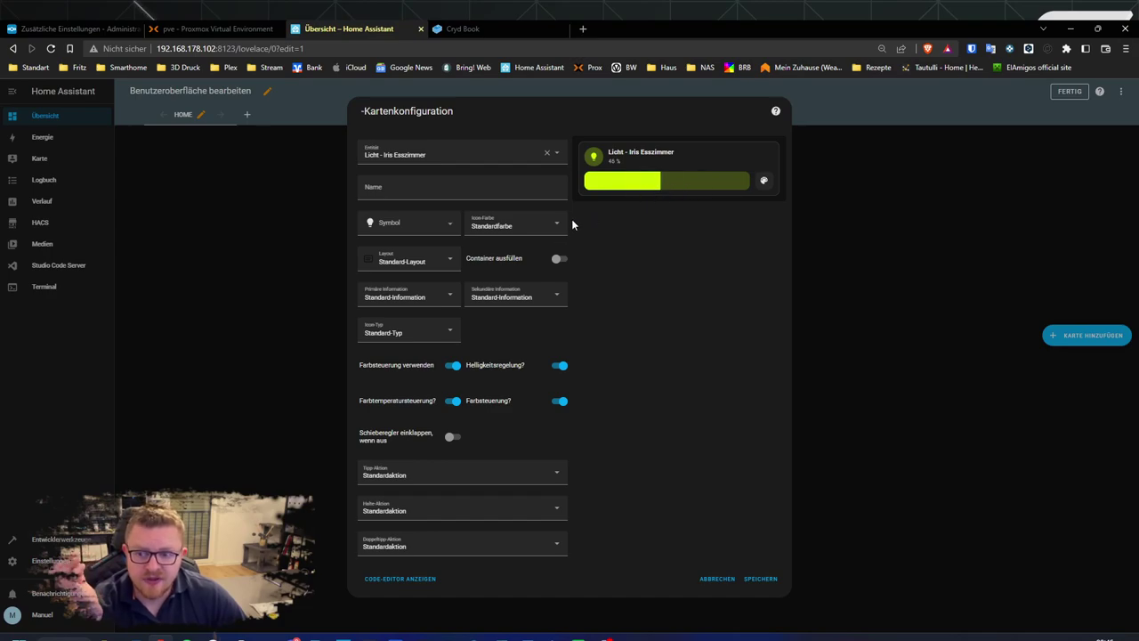
# Try the horizontal and vertical layouts on the light card, return to Standard-Layout, and cancel the card configuration.
pyautogui.click(445, 261)
pyautogui.click(389, 307)
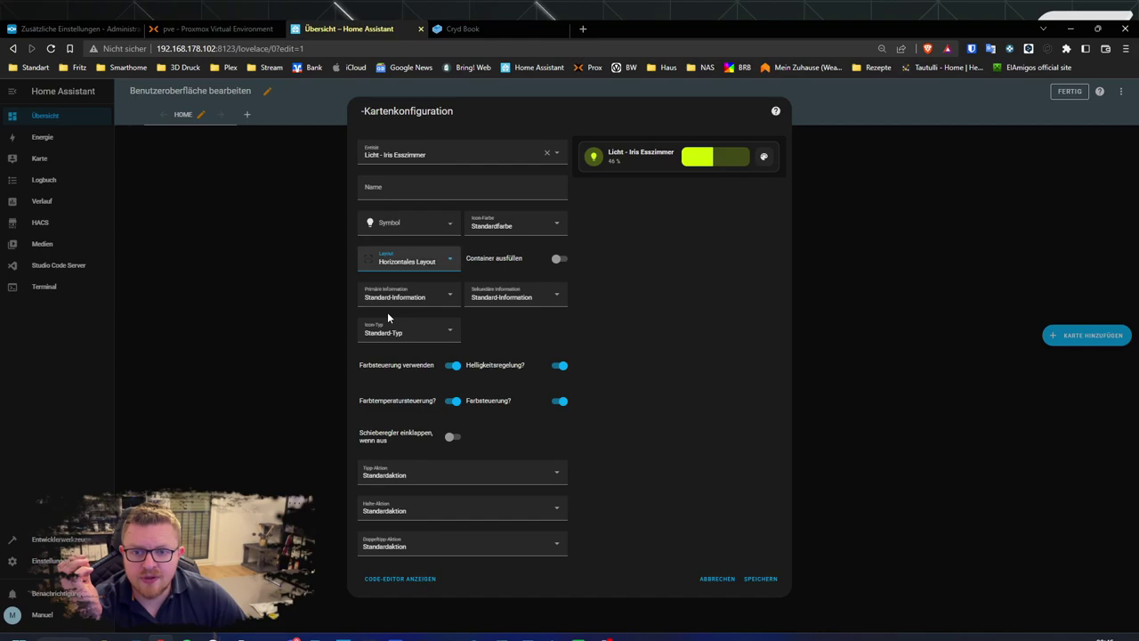
pyautogui.click(409, 264)
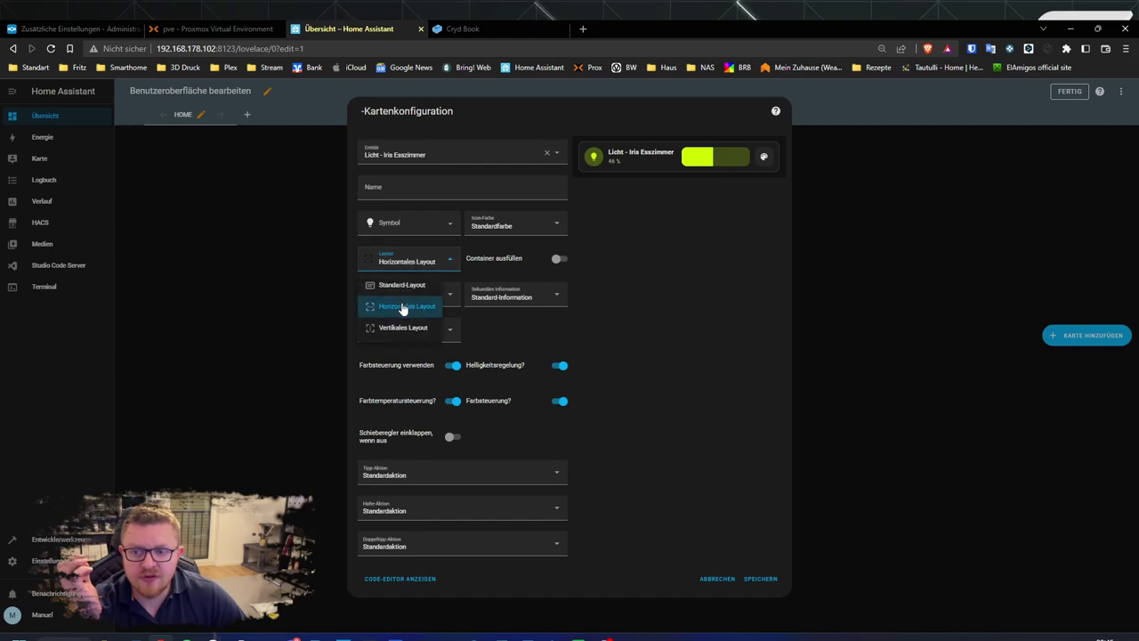
pyautogui.click(400, 305)
pyautogui.click(412, 263)
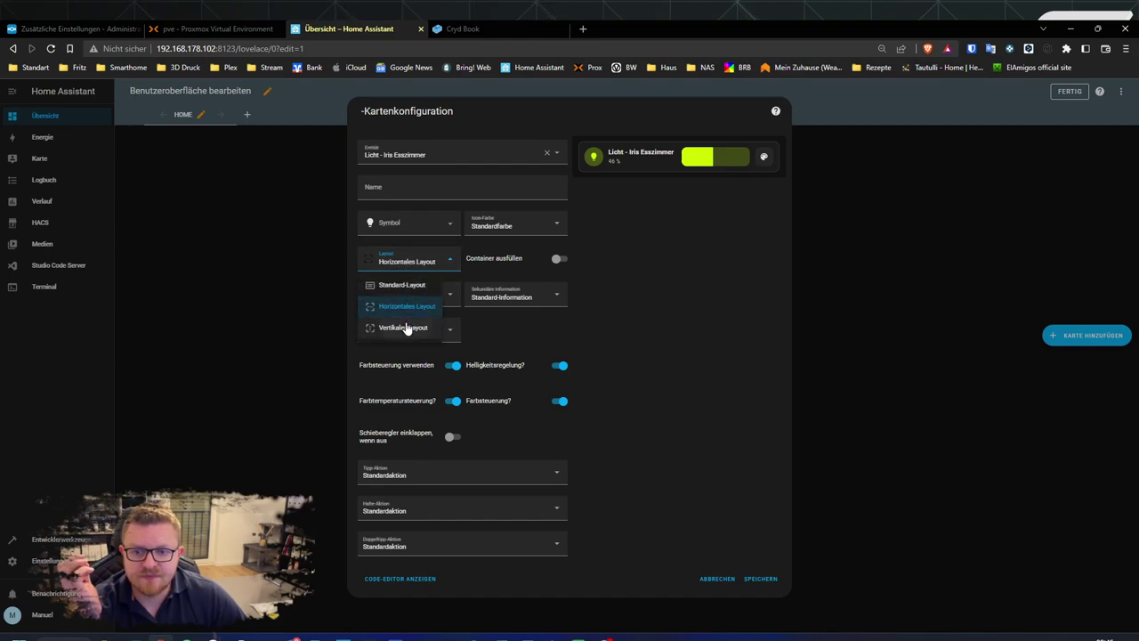
pyautogui.click(407, 327)
pyautogui.click(426, 257)
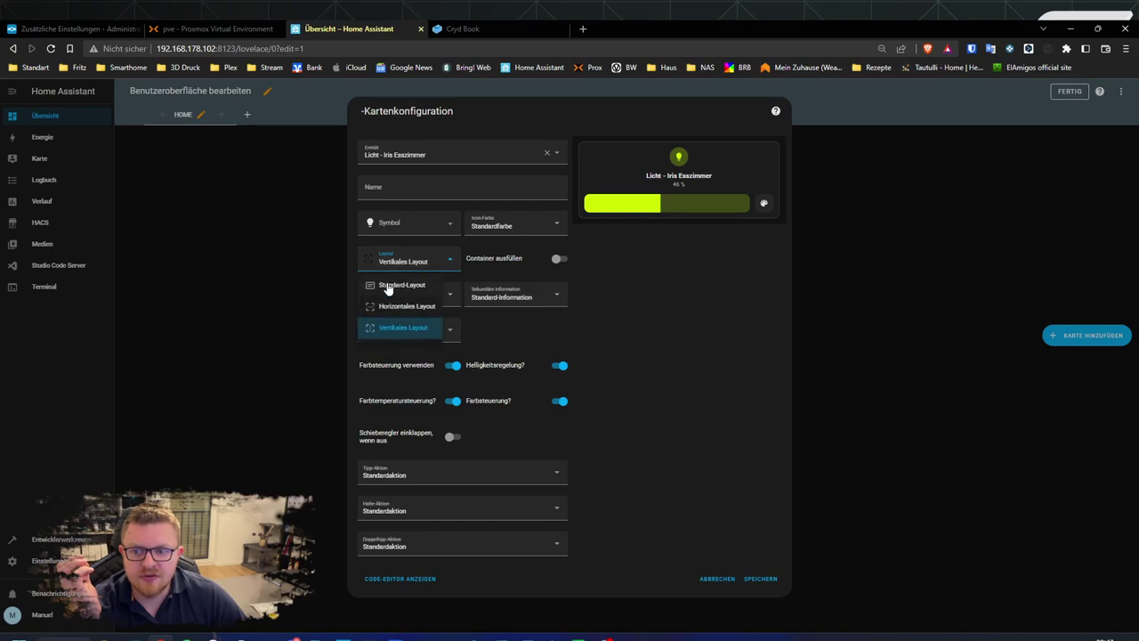
pyautogui.click(387, 285)
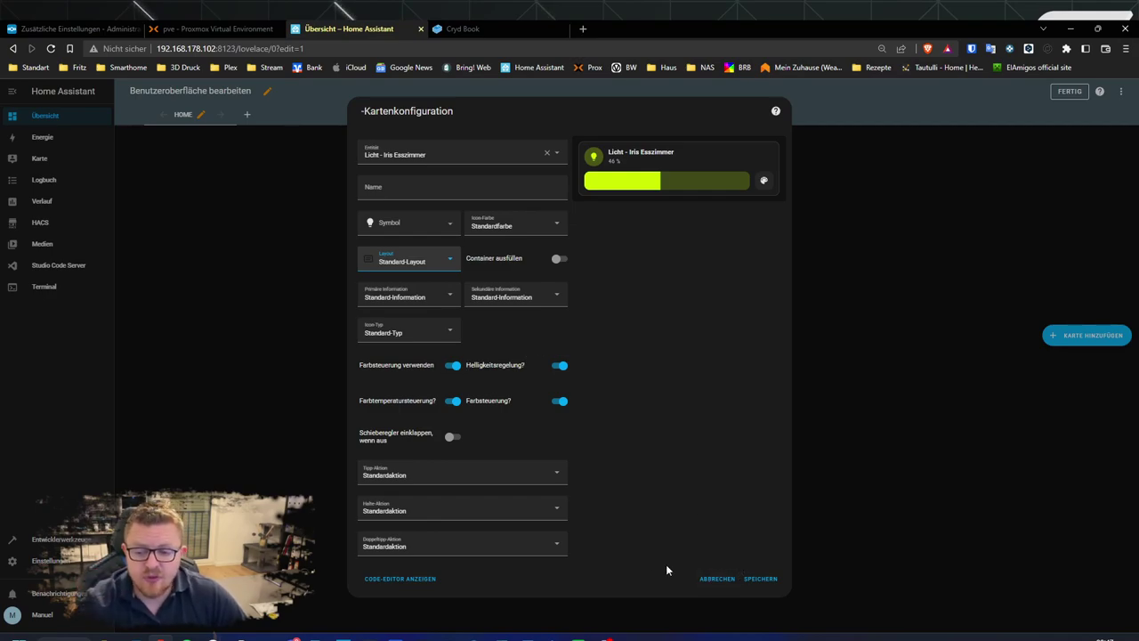
pyautogui.click(706, 581)
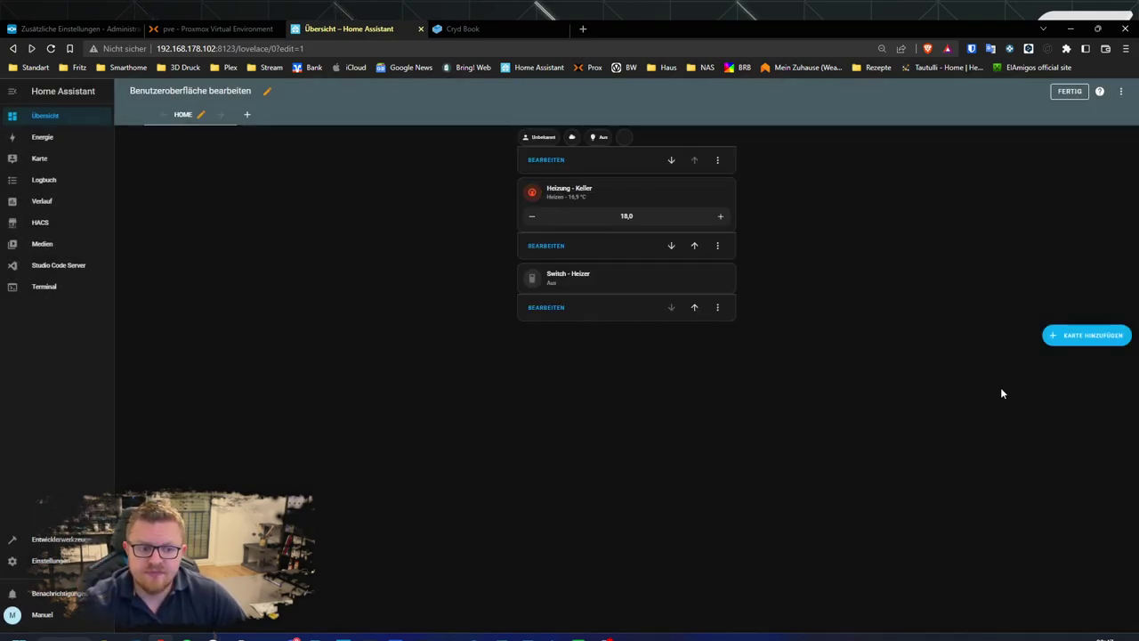
# Try a Mushroom Lock Card with the entity Switch - Waschmaschine child lock and cancel its configuration.
pyautogui.click(1079, 336)
pyautogui.click(543, 151)
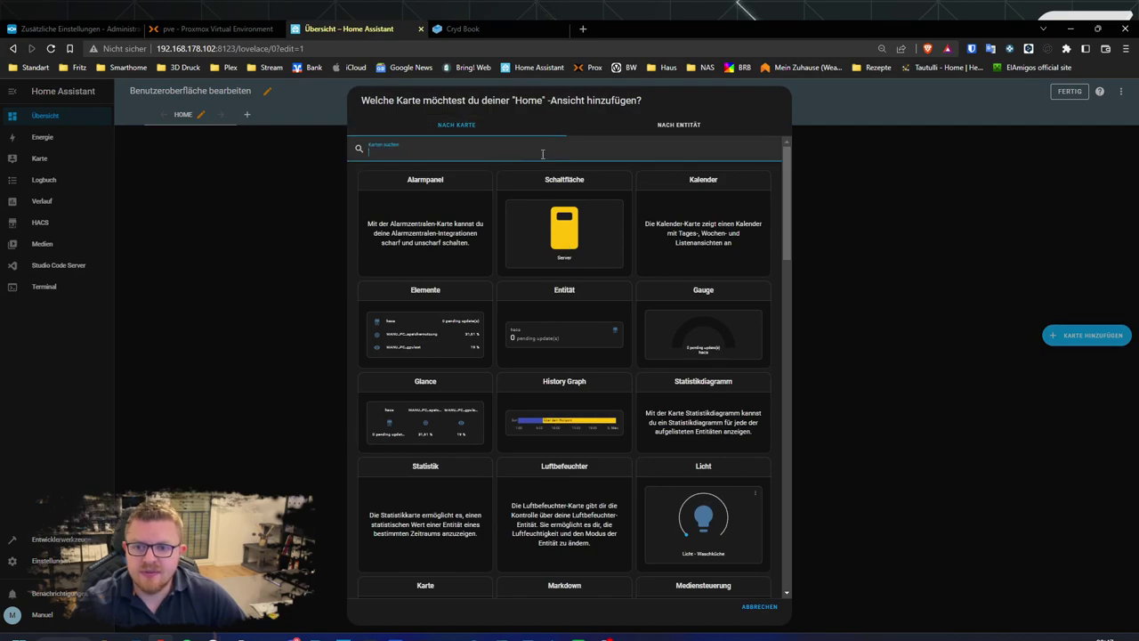
pyautogui.write('mush')
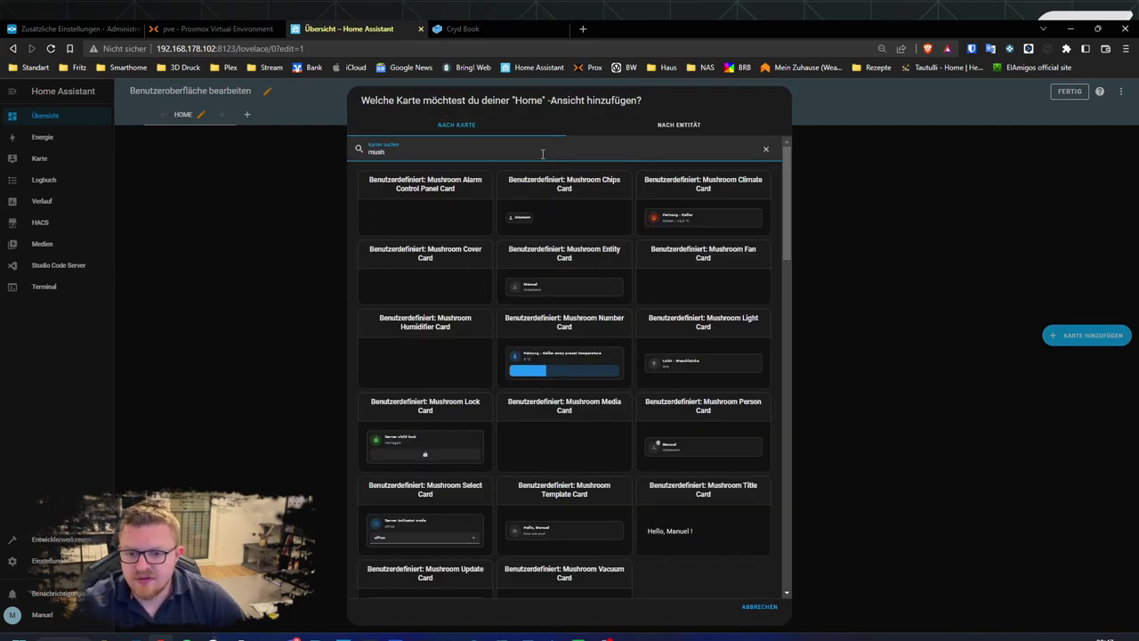
pyautogui.click(442, 445)
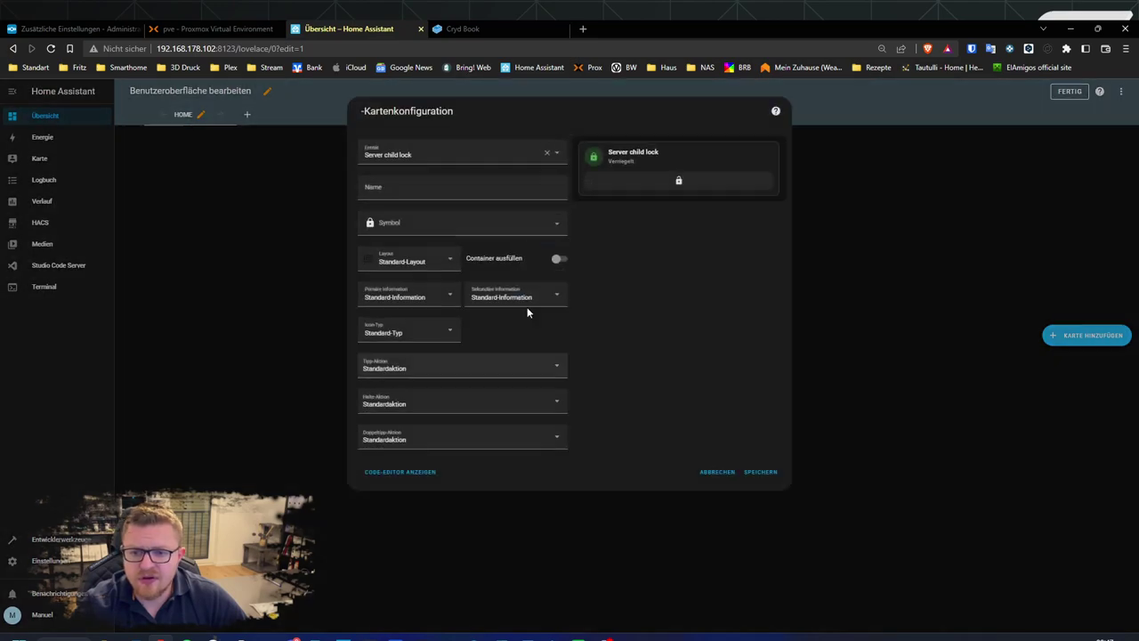
pyautogui.click(554, 154)
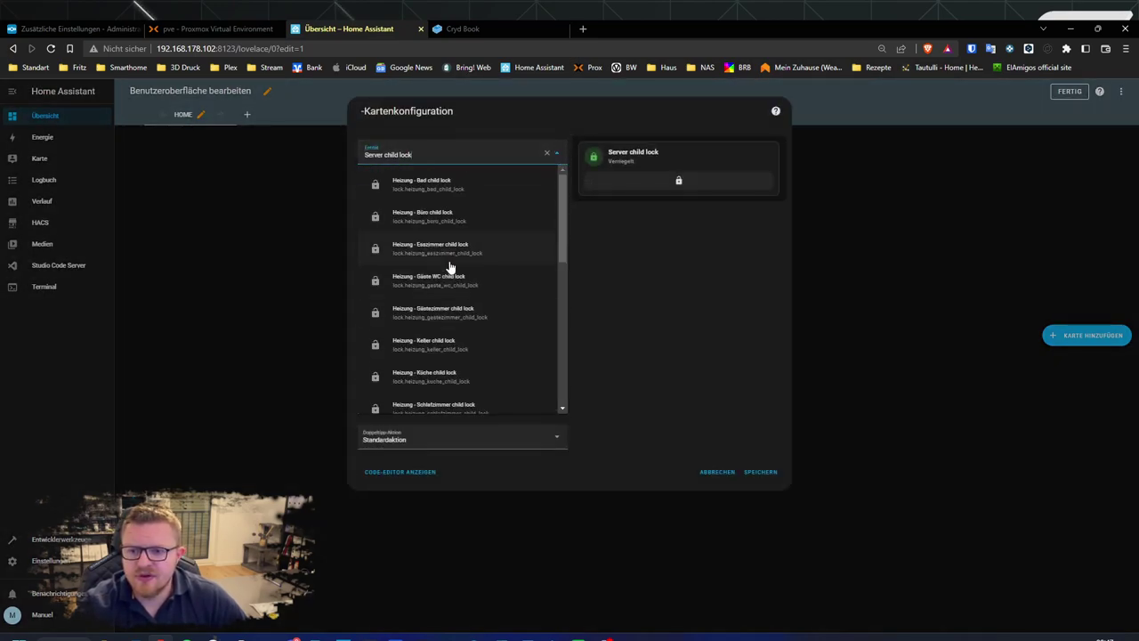
pyautogui.scroll(-8, 504, 310)
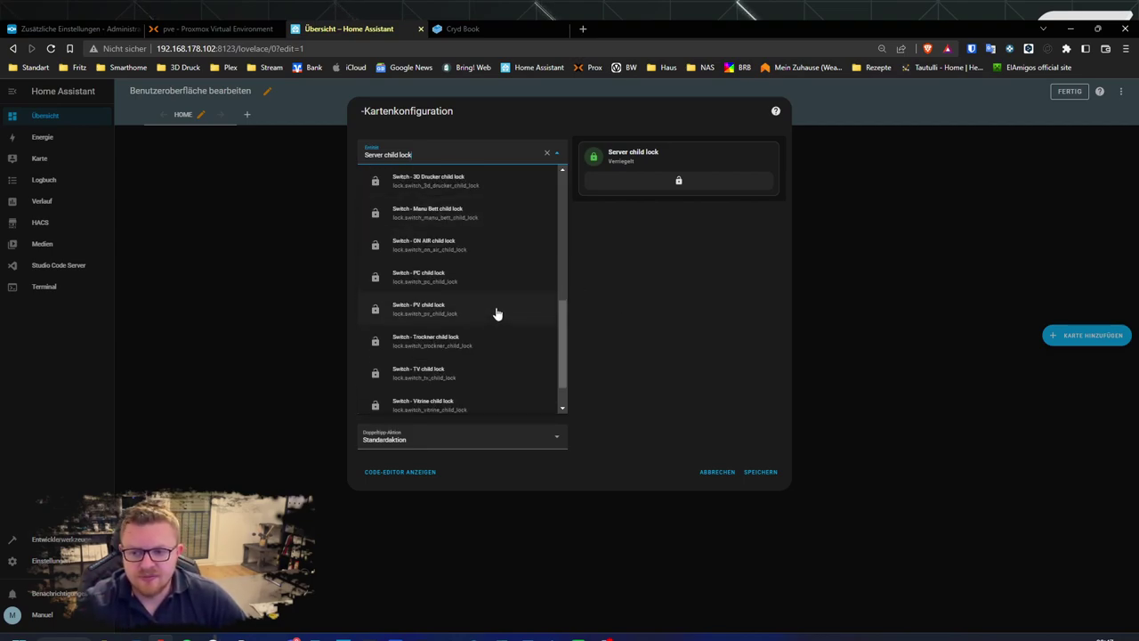
pyautogui.scroll(-2, 499, 312)
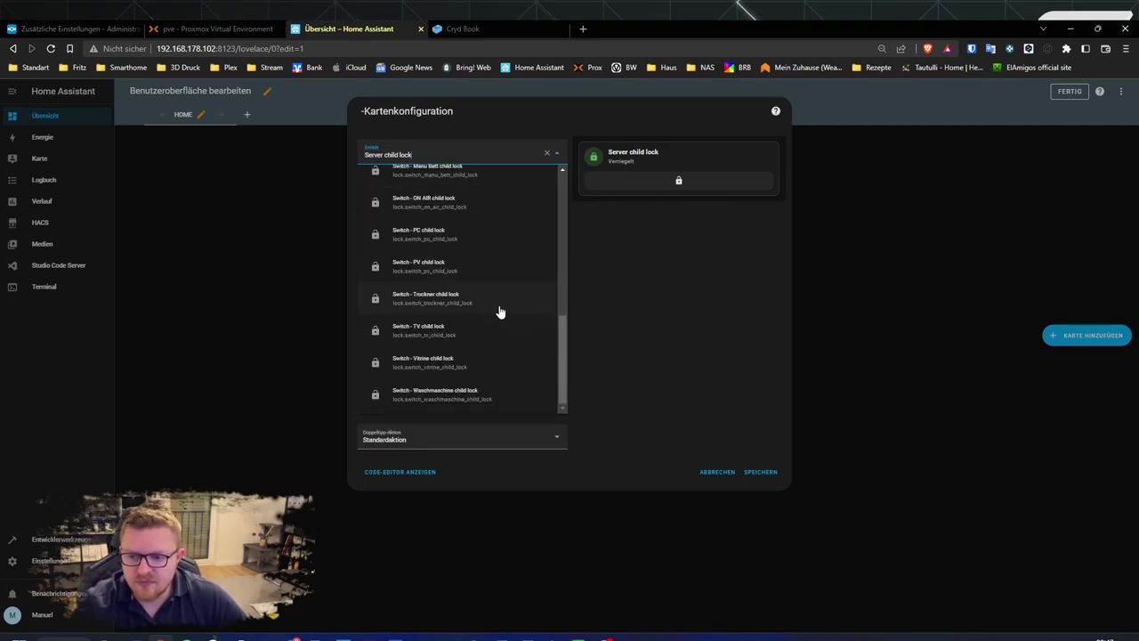
pyautogui.click(450, 396)
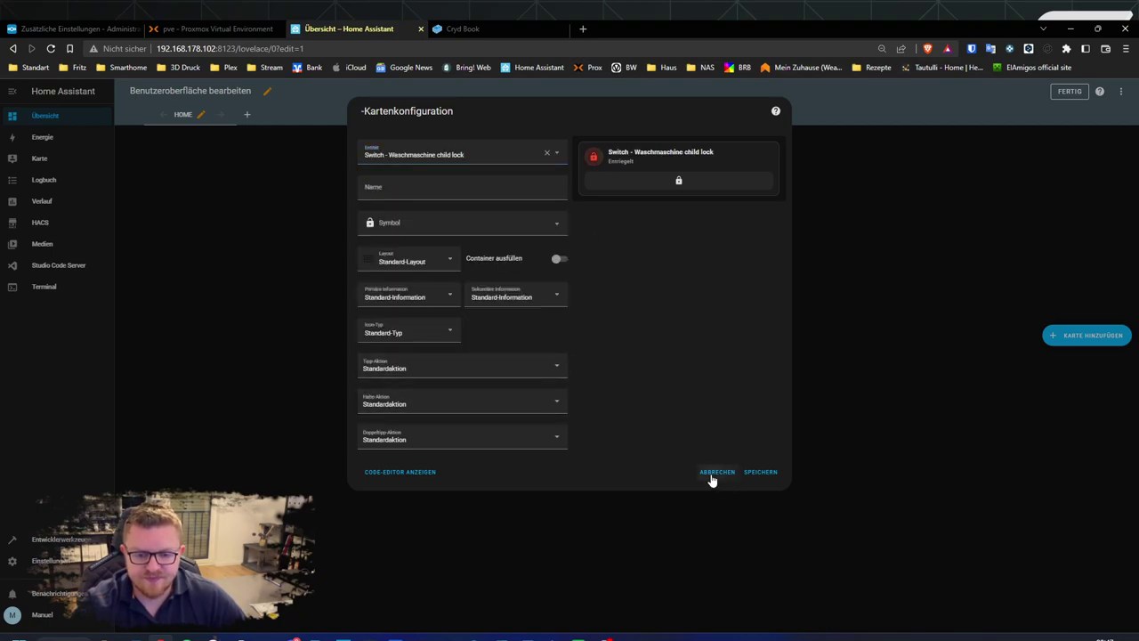
pyautogui.click(712, 481)
# Add a Mushroom Person Card with the preset person entity and default settings to the Home view and save it.
pyautogui.click(1085, 335)
pyautogui.scroll(-3, 571, 293)
pyautogui.scroll(-10, 570, 294)
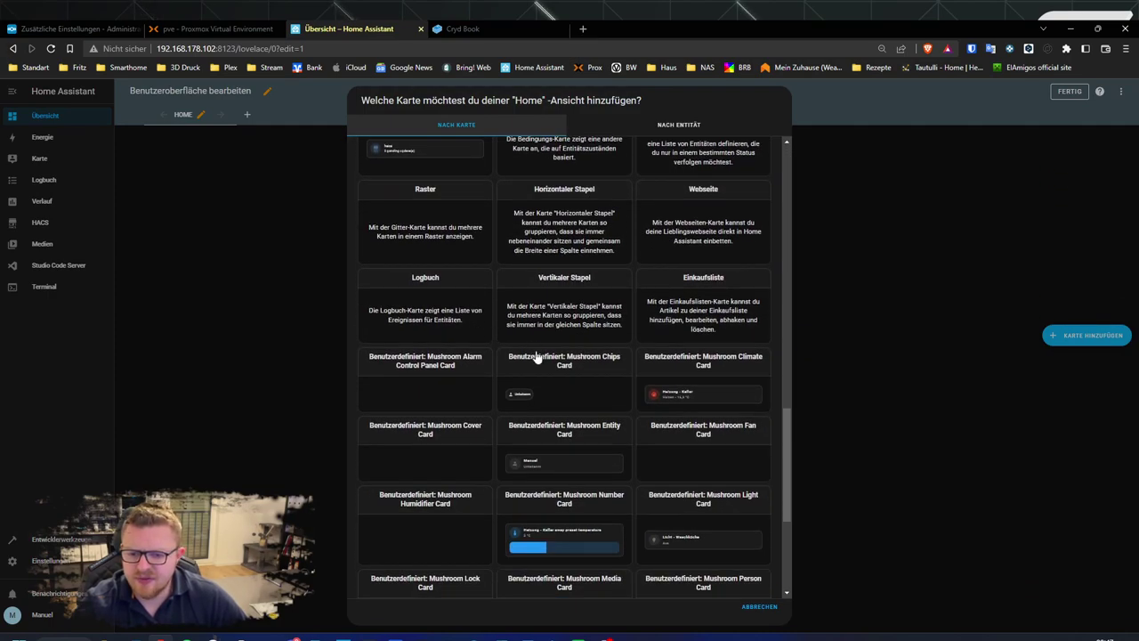
pyautogui.scroll(-2, 536, 356)
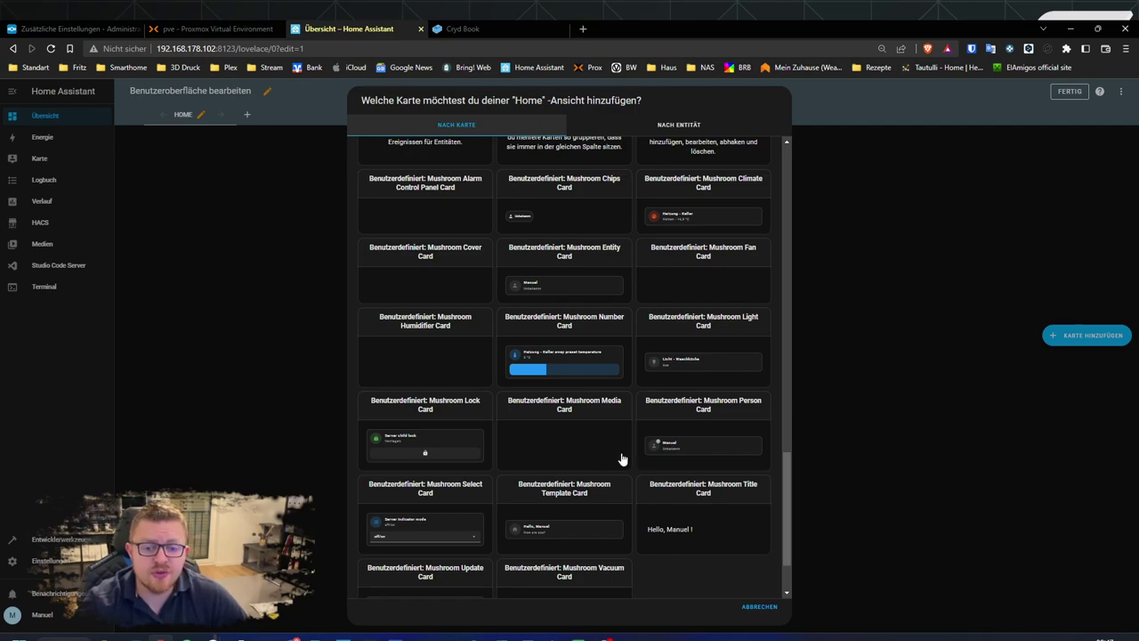
pyautogui.click(691, 449)
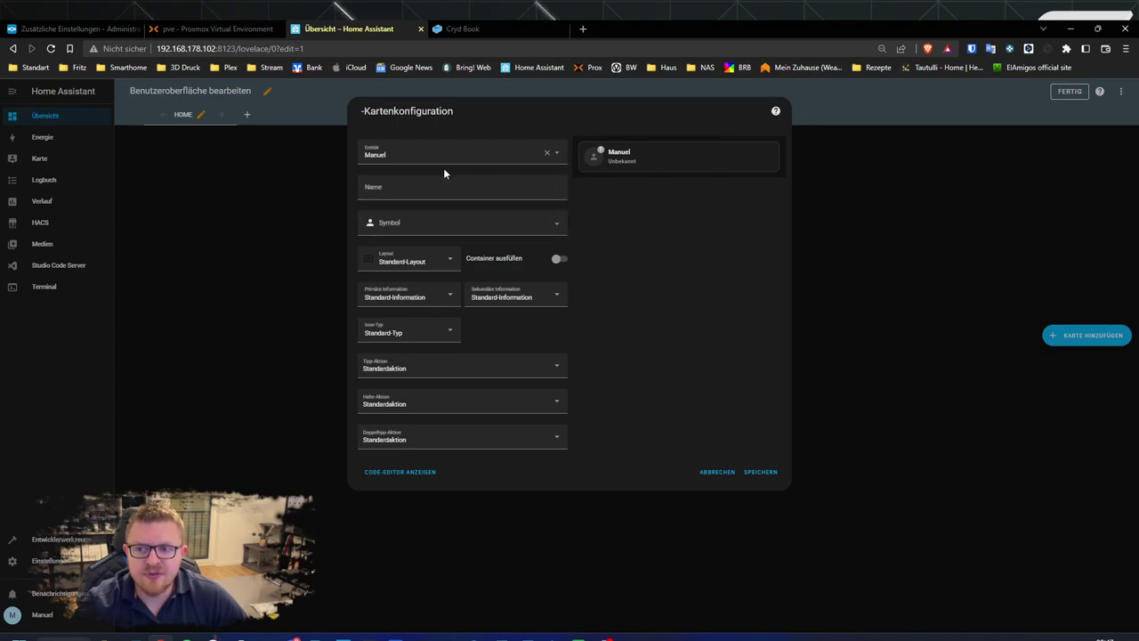
pyautogui.click(758, 474)
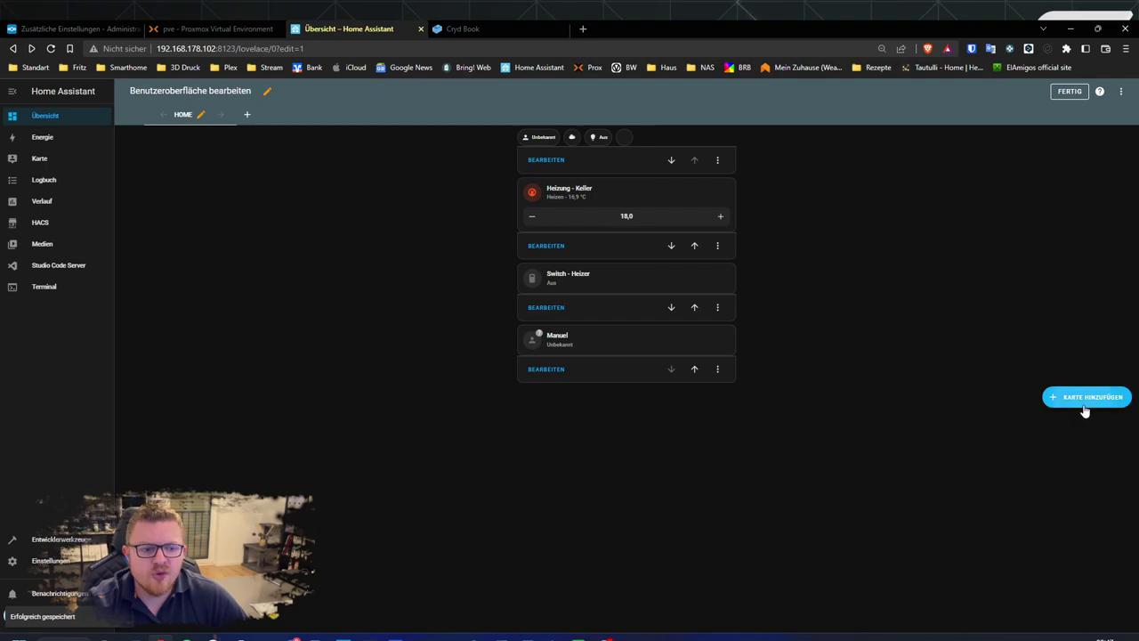
# Search the card selection for "mushroom" and start a new Mushroom Select Card.
pyautogui.click(1086, 397)
pyautogui.click(512, 149)
pyautogui.write('mushroom')
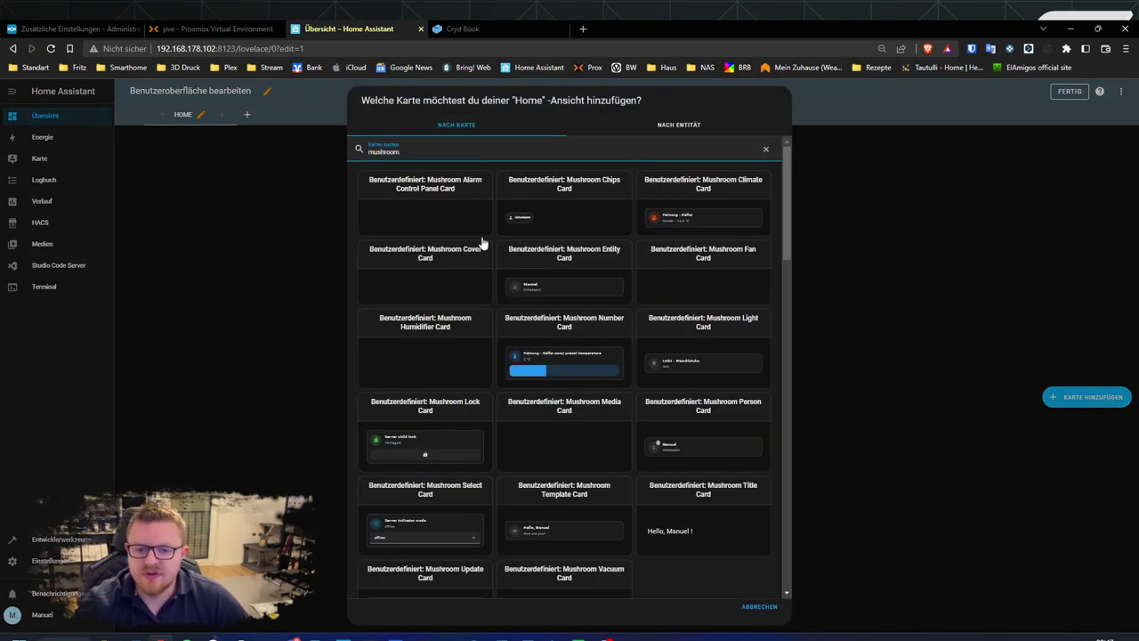
pyautogui.scroll(-1, 530, 400)
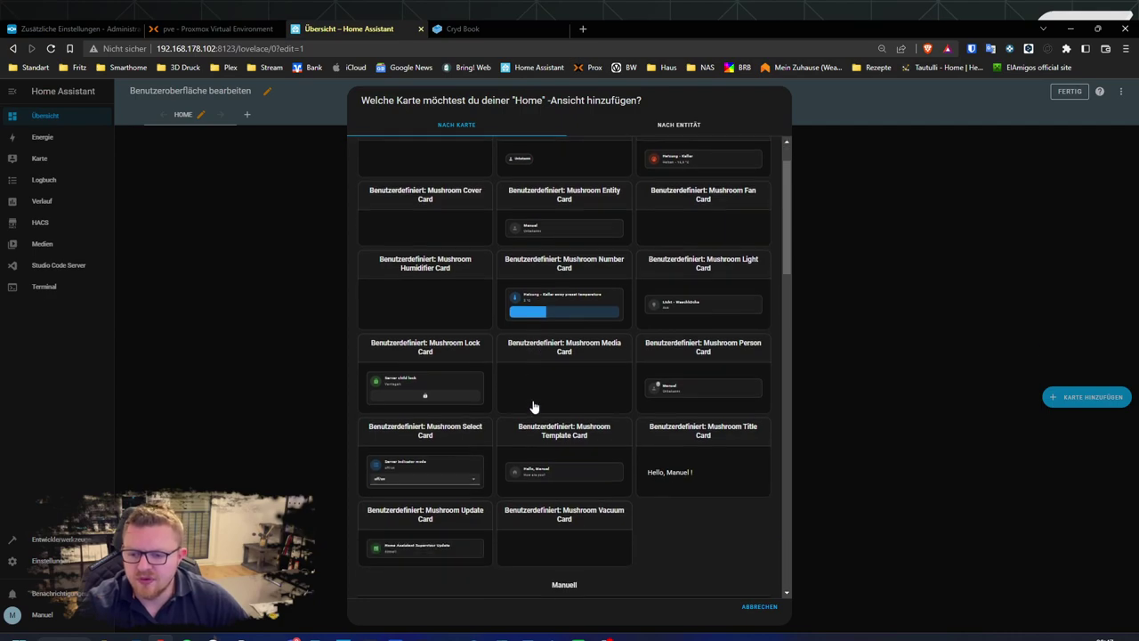
pyautogui.click(443, 469)
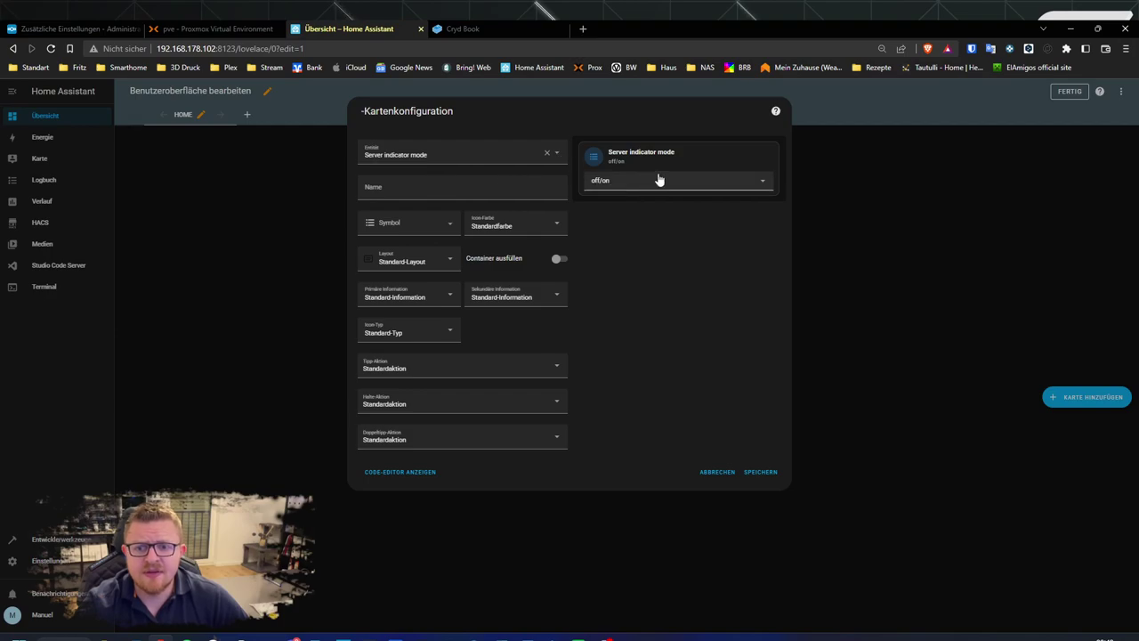
# Set the select card's entity to Speed (select.x1c_bambu_x1c_speed) and save the card.
pyautogui.click(544, 156)
pyautogui.click(425, 158)
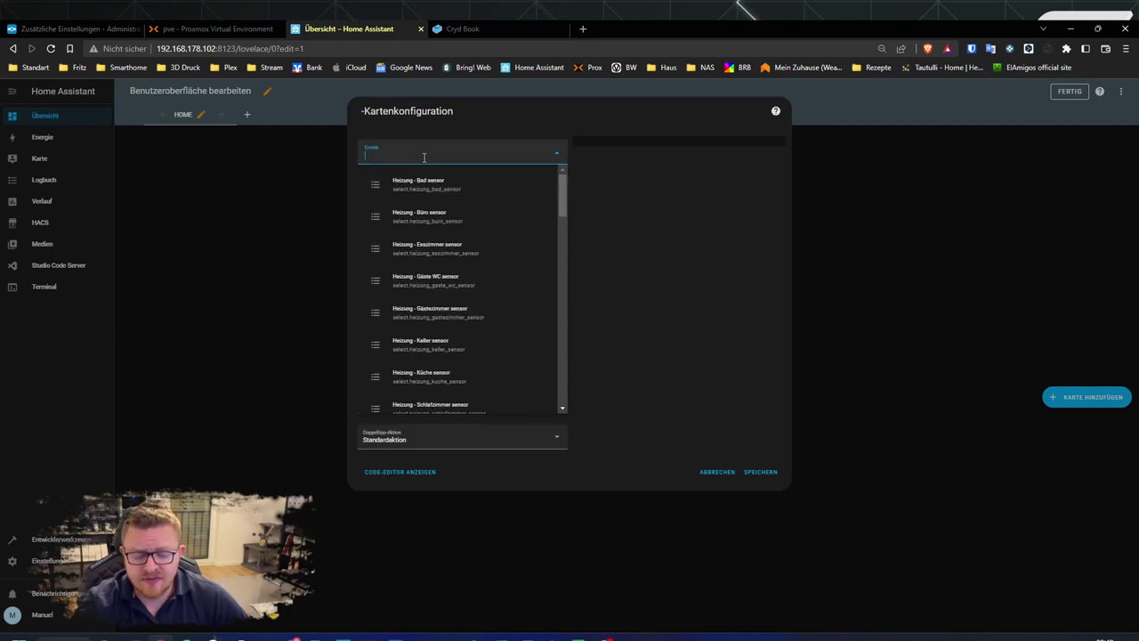
pyautogui.write('x1')
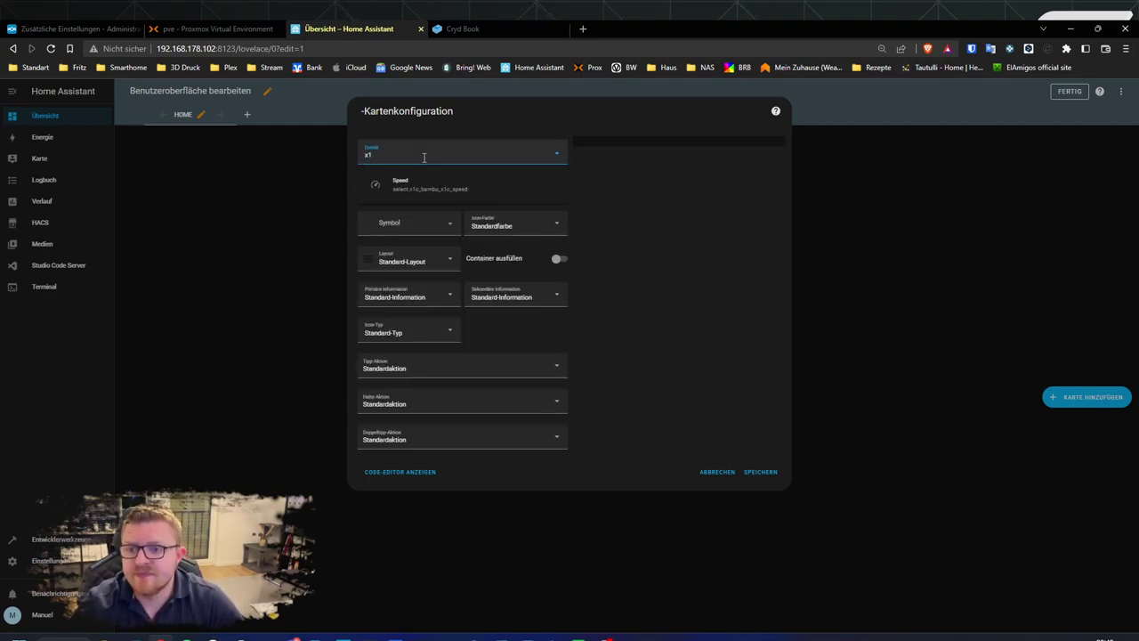
pyautogui.click(445, 192)
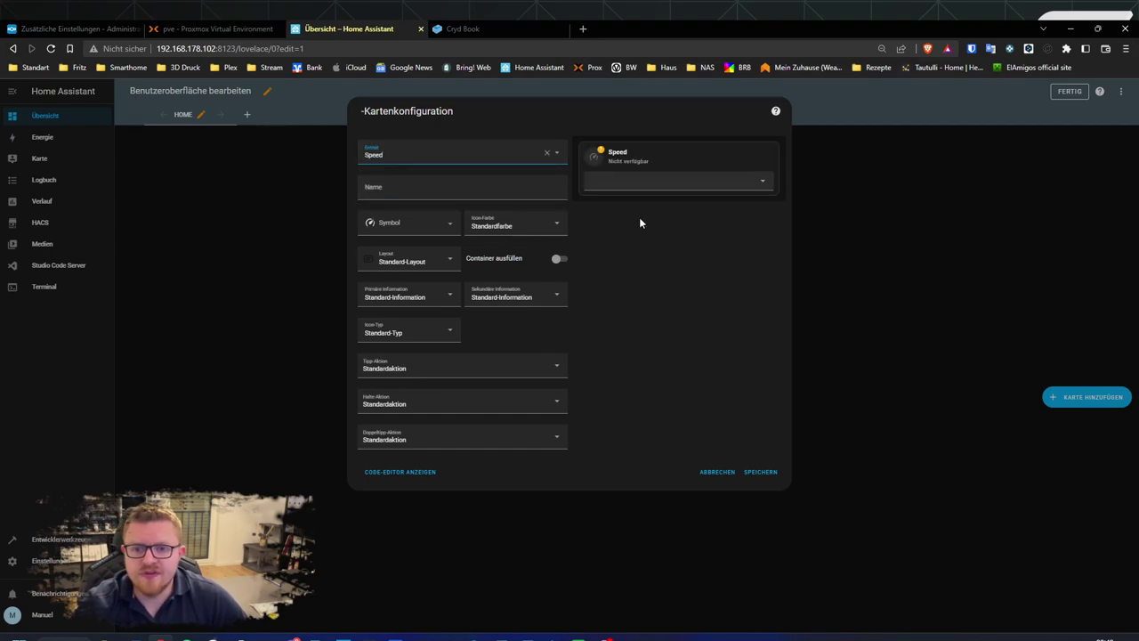
pyautogui.click(761, 473)
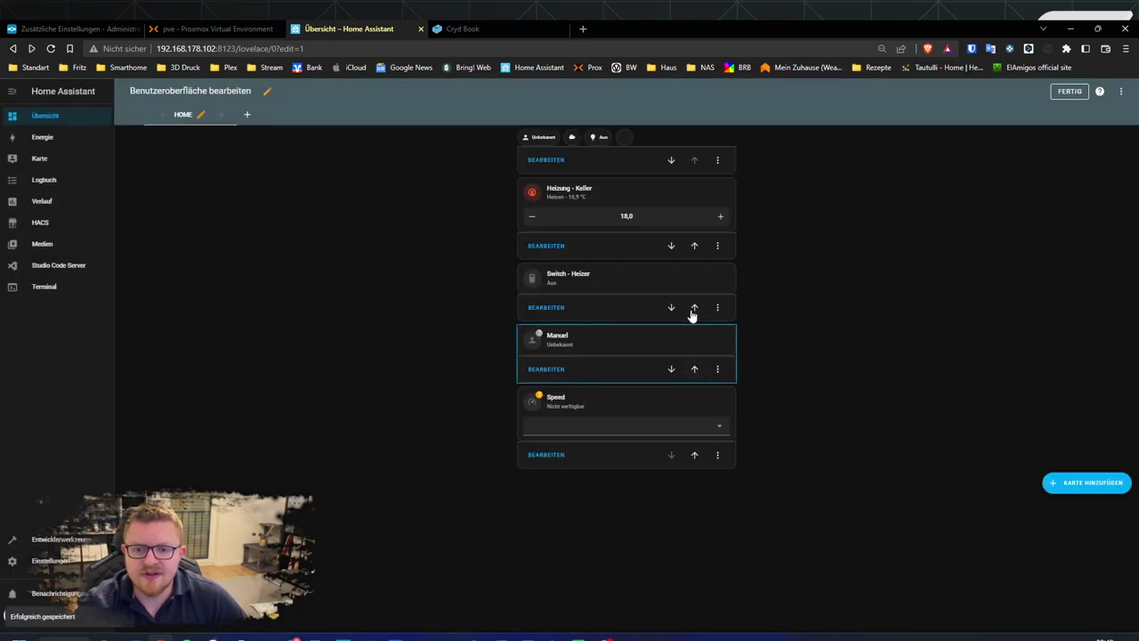
# Examine the selectable speed modes on the Speed card without choosing one.
pyautogui.click(721, 430)
pyautogui.click(722, 431)
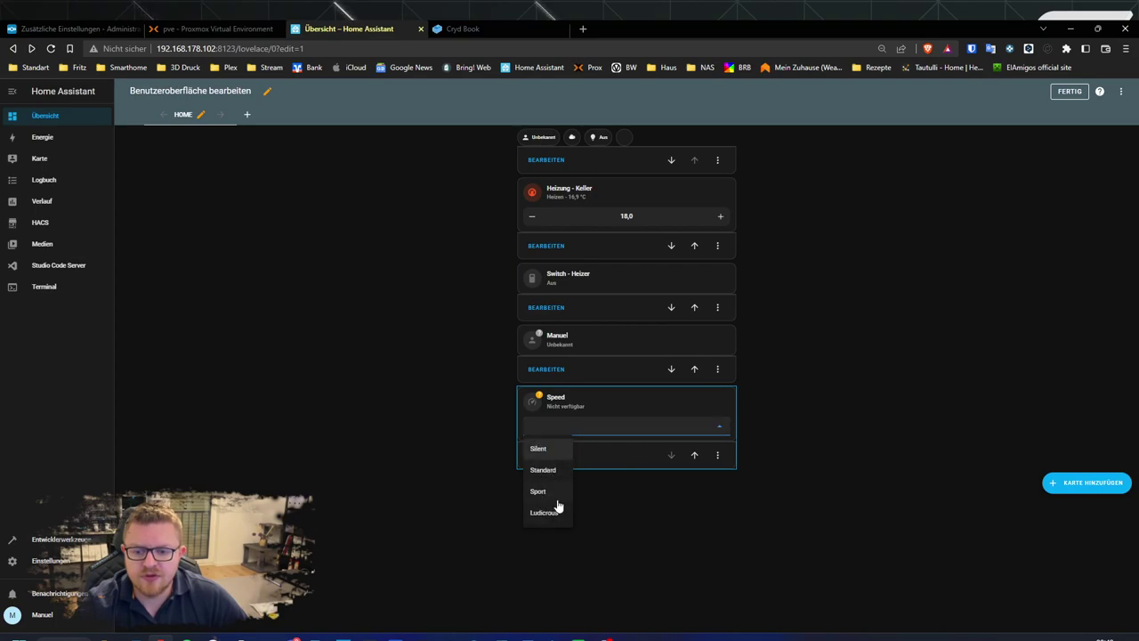
pyautogui.click(726, 432)
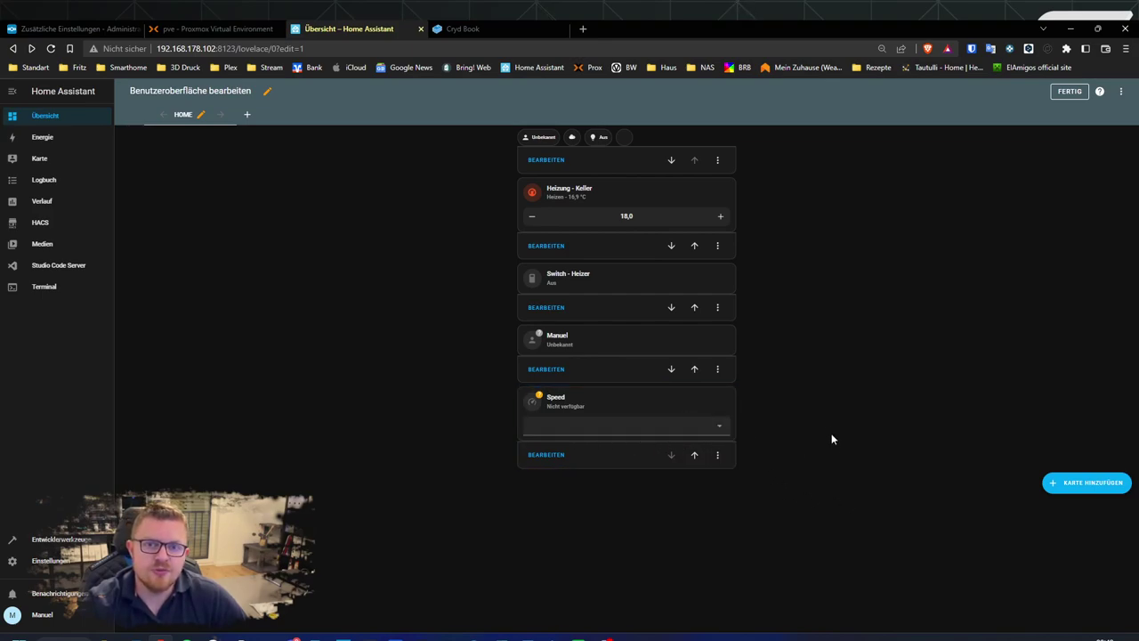
# Search the card selection for "mushroo" and start a new Mushroom Template Card.
pyautogui.click(1084, 483)
pyautogui.click(552, 149)
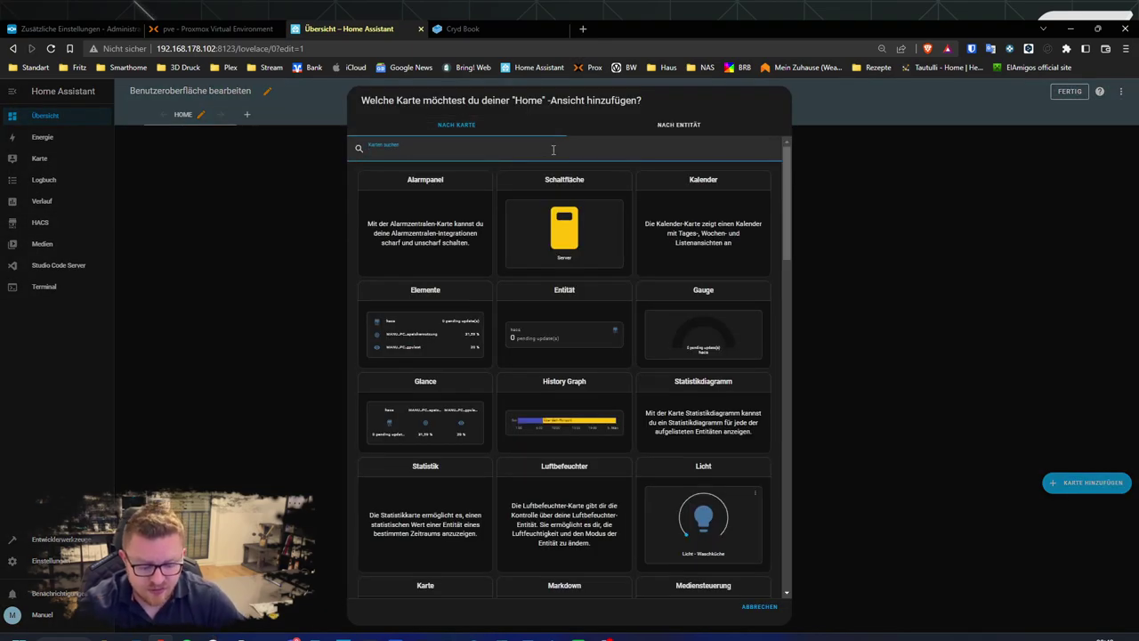
pyautogui.write('mushroo')
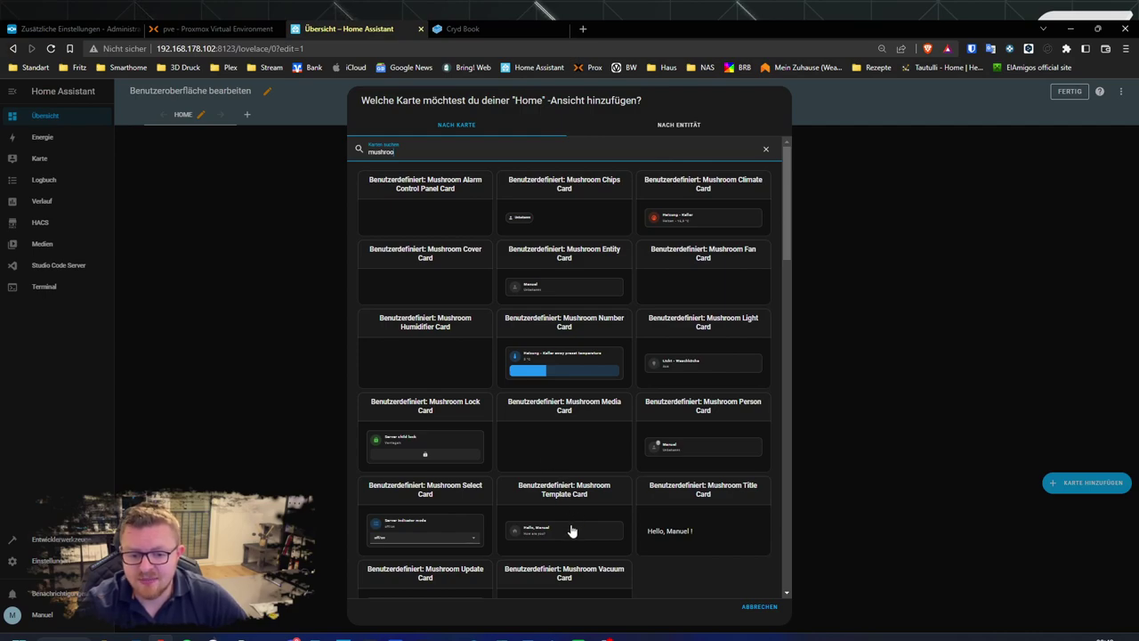
pyautogui.scroll(-3, 573, 525)
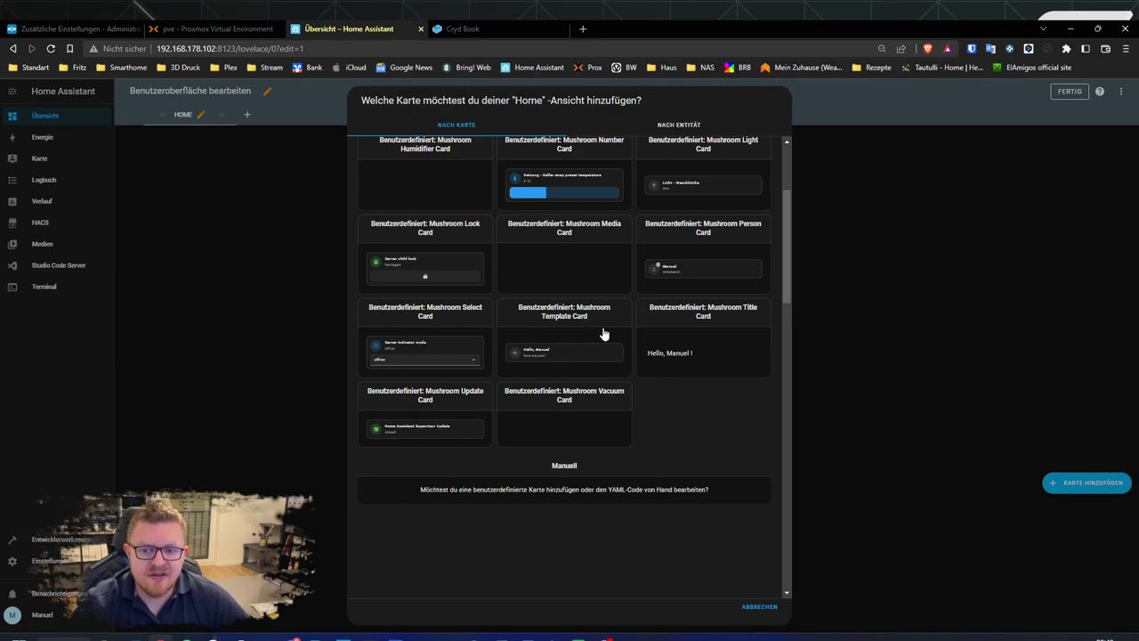
pyautogui.click(560, 362)
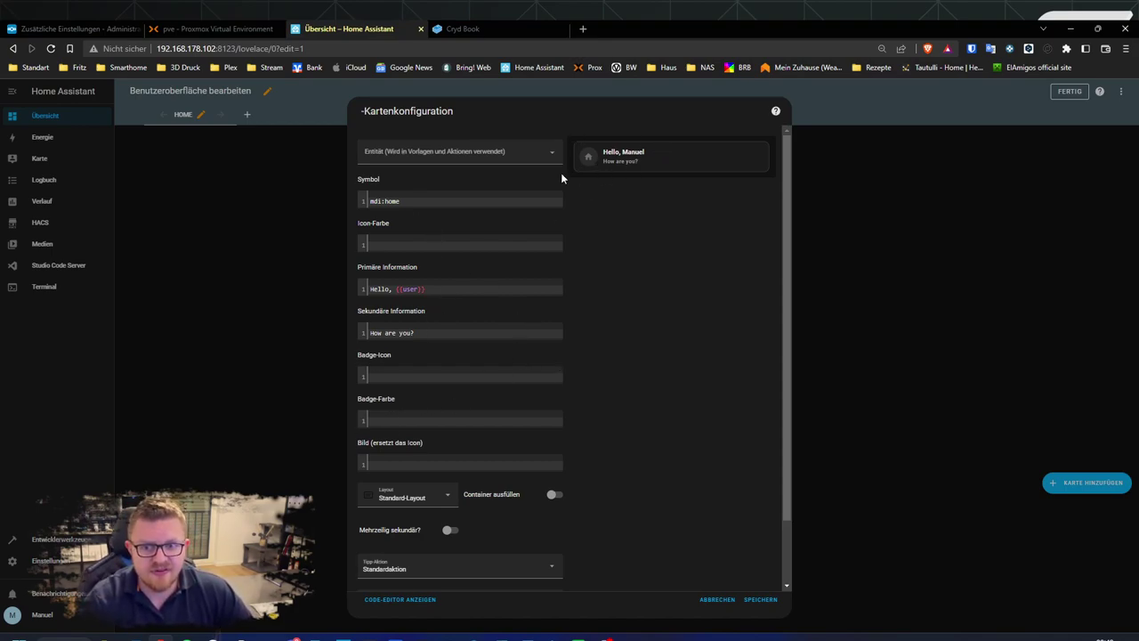
# Look through the template card's options and try yellow as its Icon-Farbe.
pyautogui.scroll(-1, 463, 312)
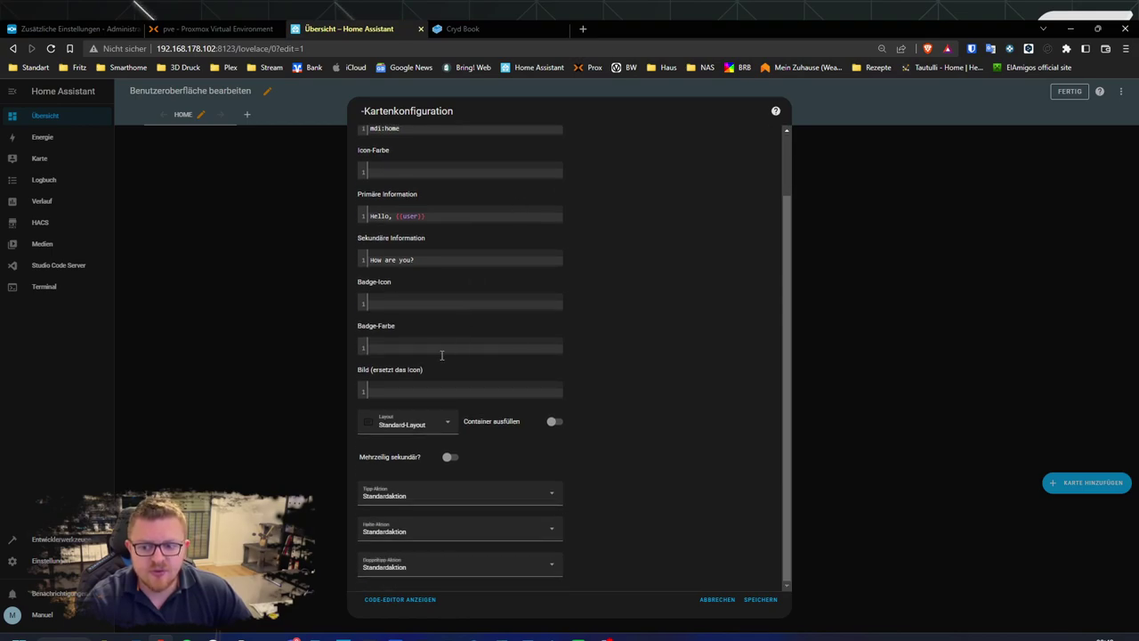
pyautogui.scroll(1, 442, 458)
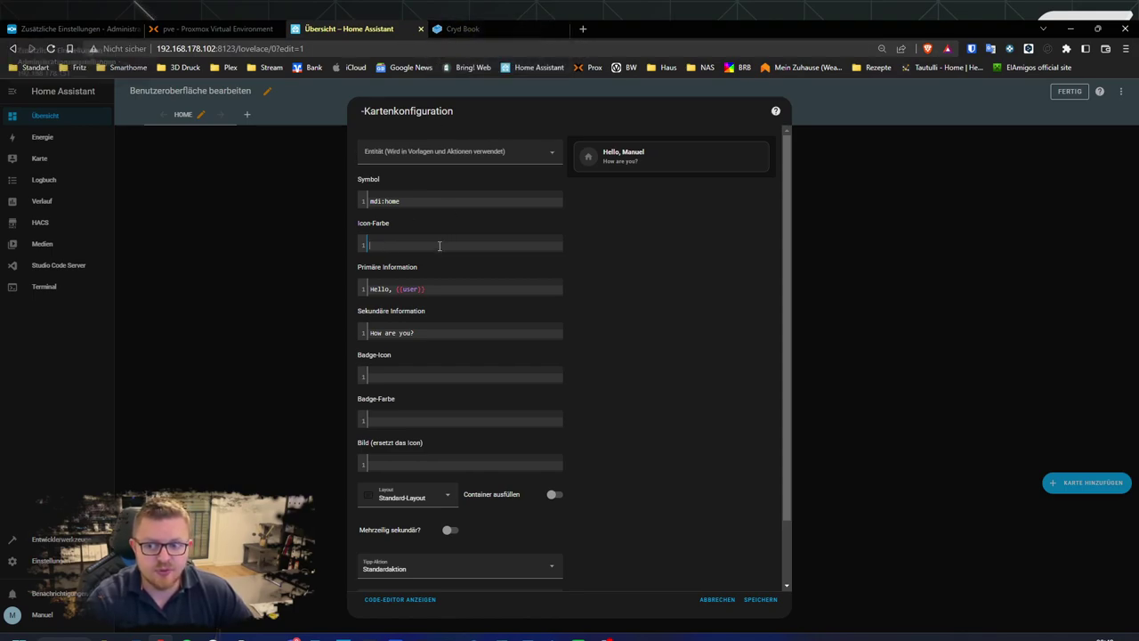
pyautogui.write('yellow')
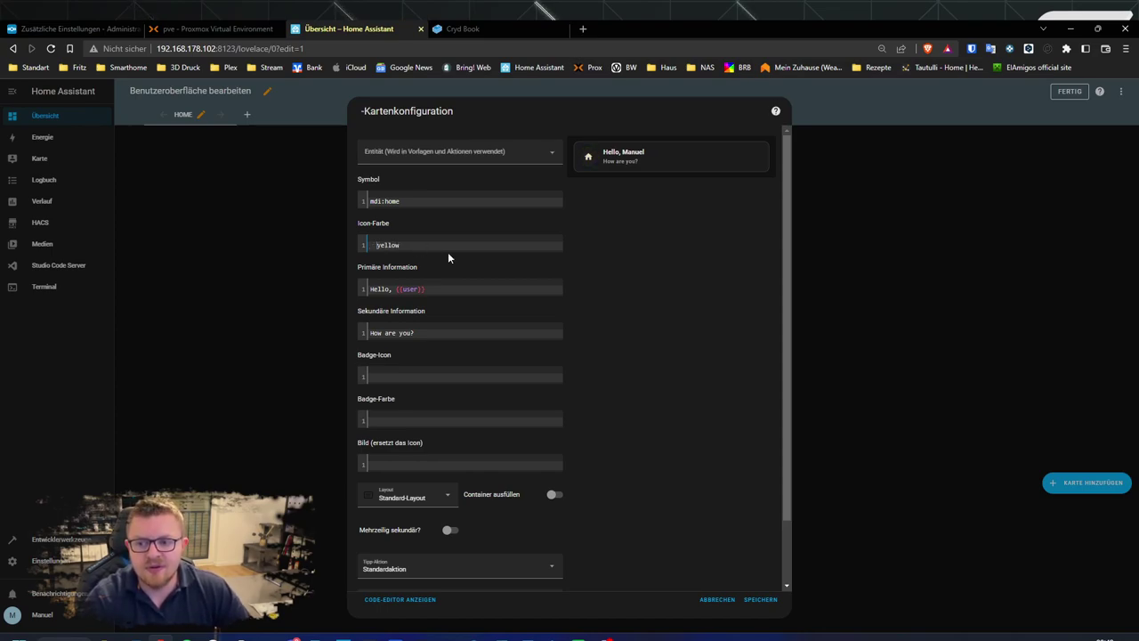
pyautogui.press('Home')
pyautogui.press('Delete')
pyautogui.press('Delete')
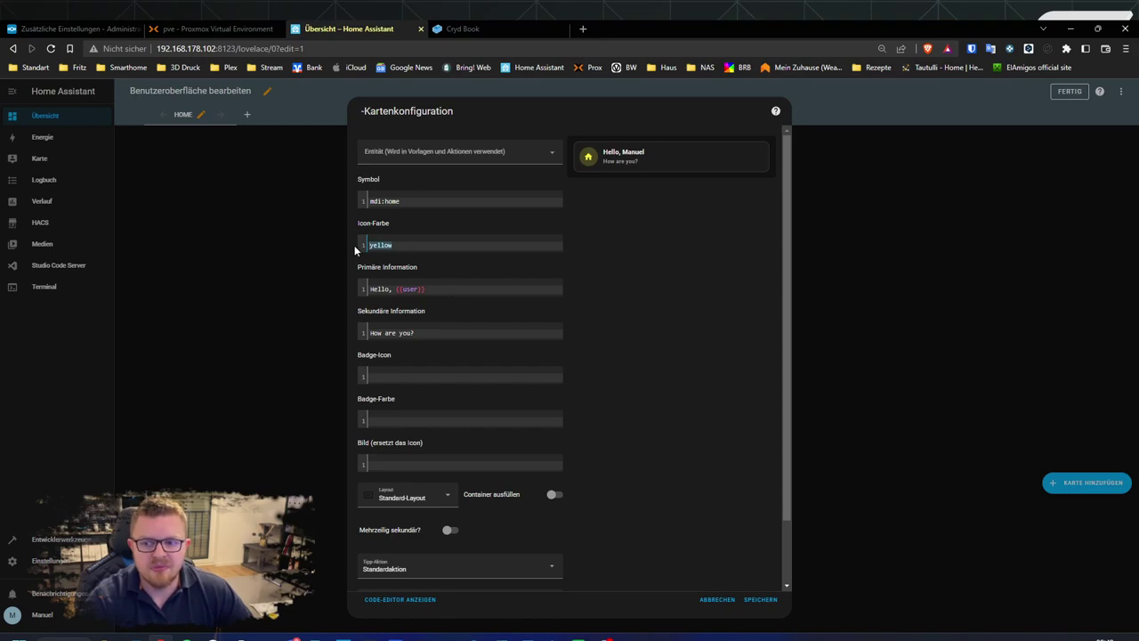
# Switch to Cryd Book and open the Template Card - Codes page under Smarthome mit Homeassistant, Dashboard Design.
pyautogui.click(462, 32)
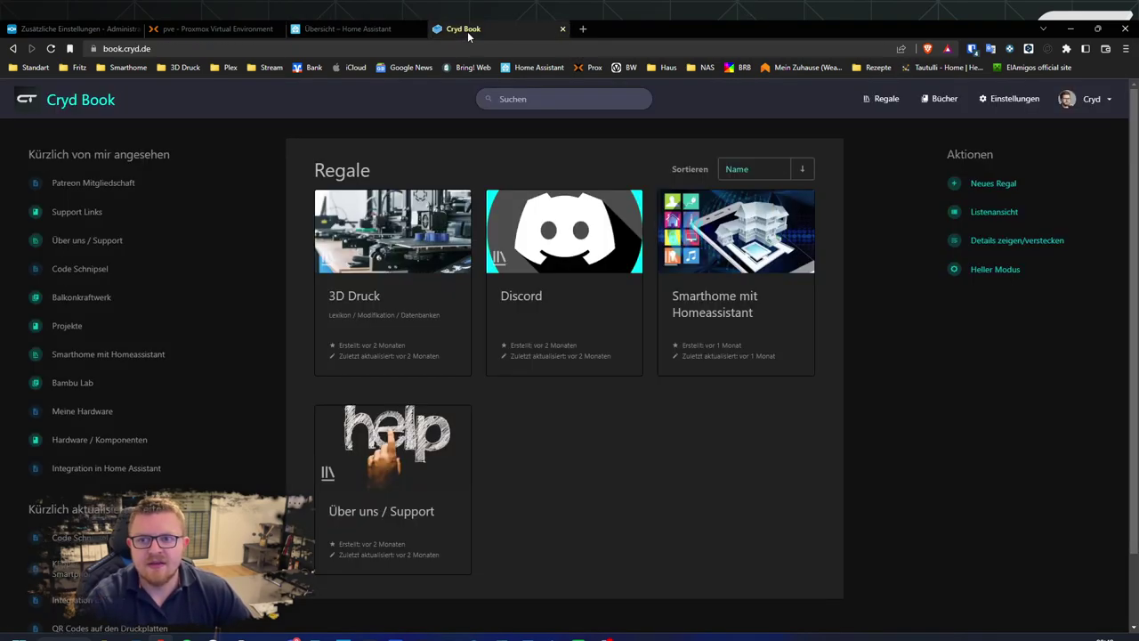
pyautogui.click(713, 257)
pyautogui.scroll(-1, 463, 409)
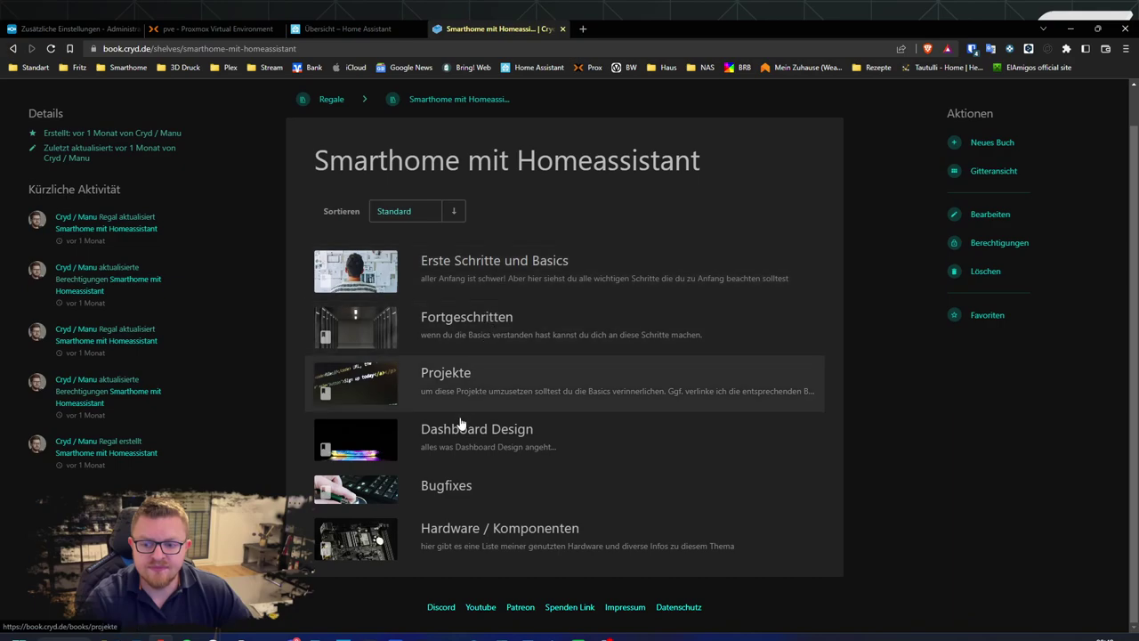
pyautogui.click(455, 443)
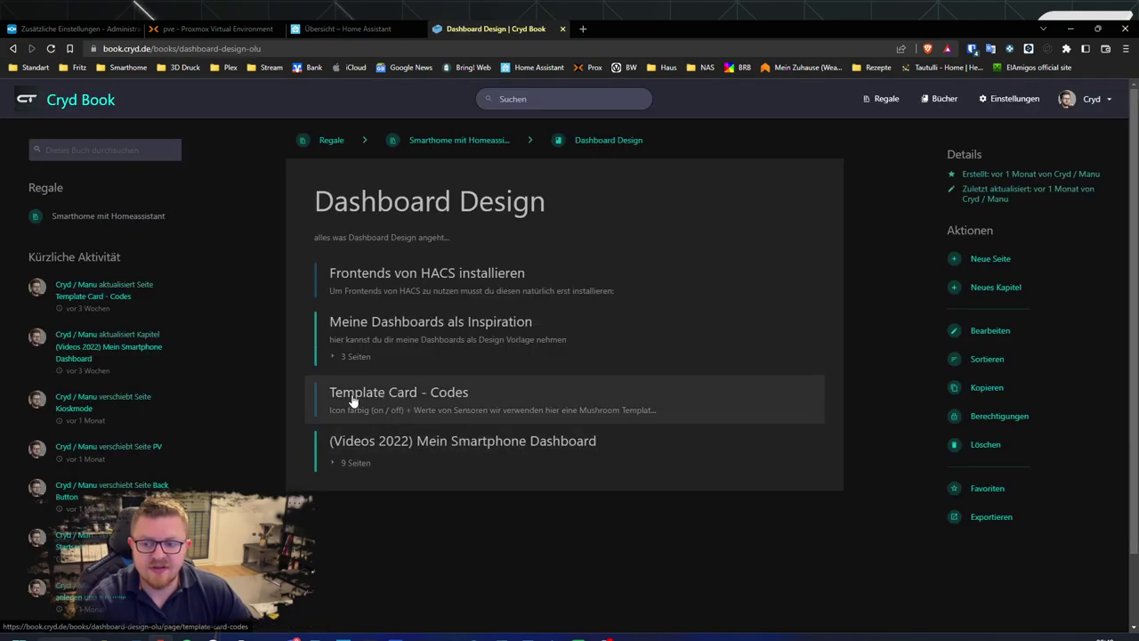
pyautogui.click(412, 397)
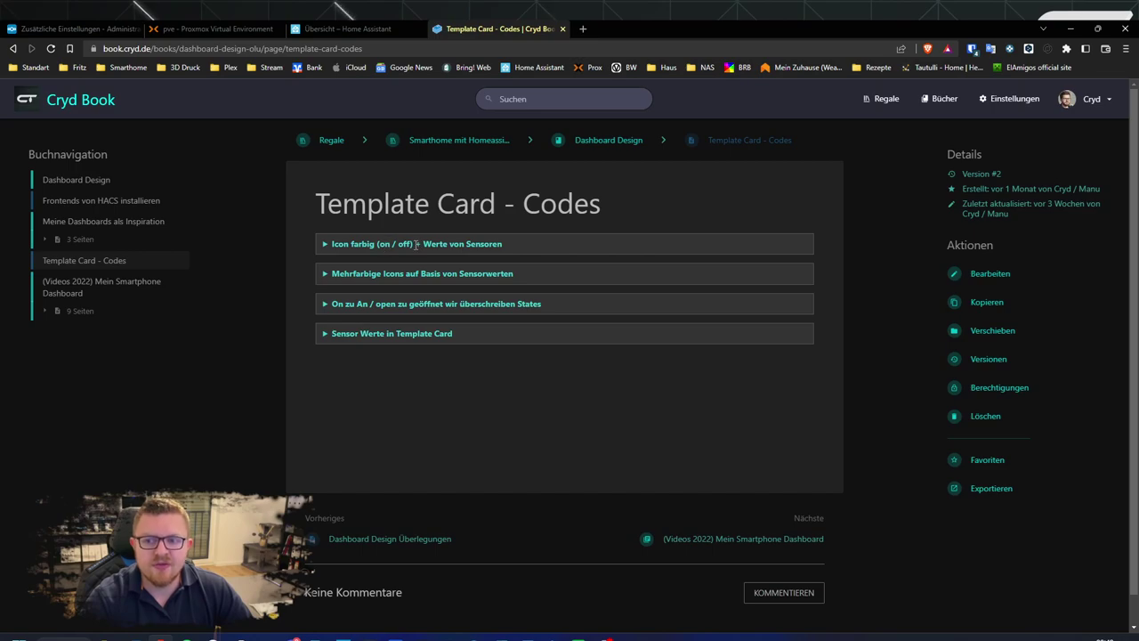
# Copy the group-status icon colour code from the section "Icon farbig (on / off) + Werte von Sensoren".
pyautogui.click(330, 244)
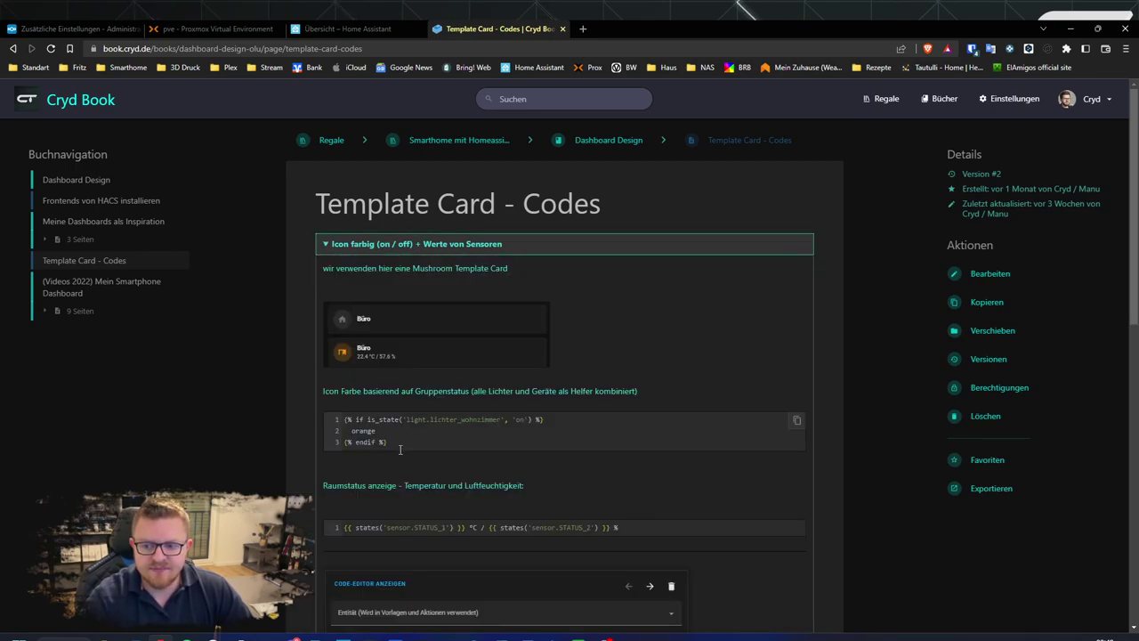
pyautogui.moveTo(398, 448); pyautogui.dragTo(368, 422)
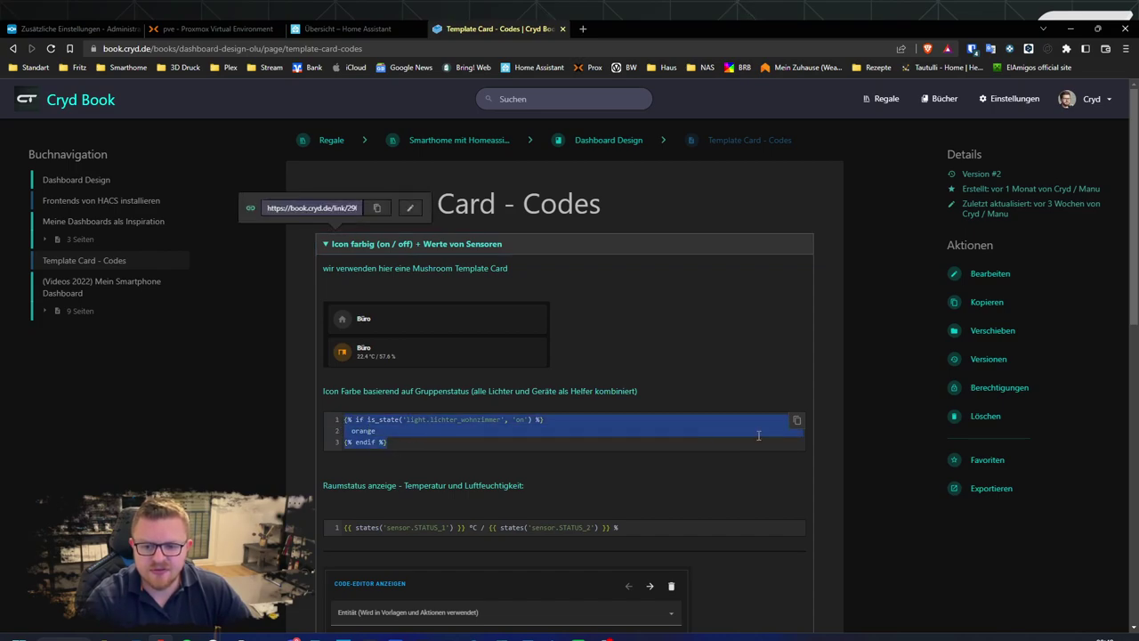
pyautogui.click(797, 423)
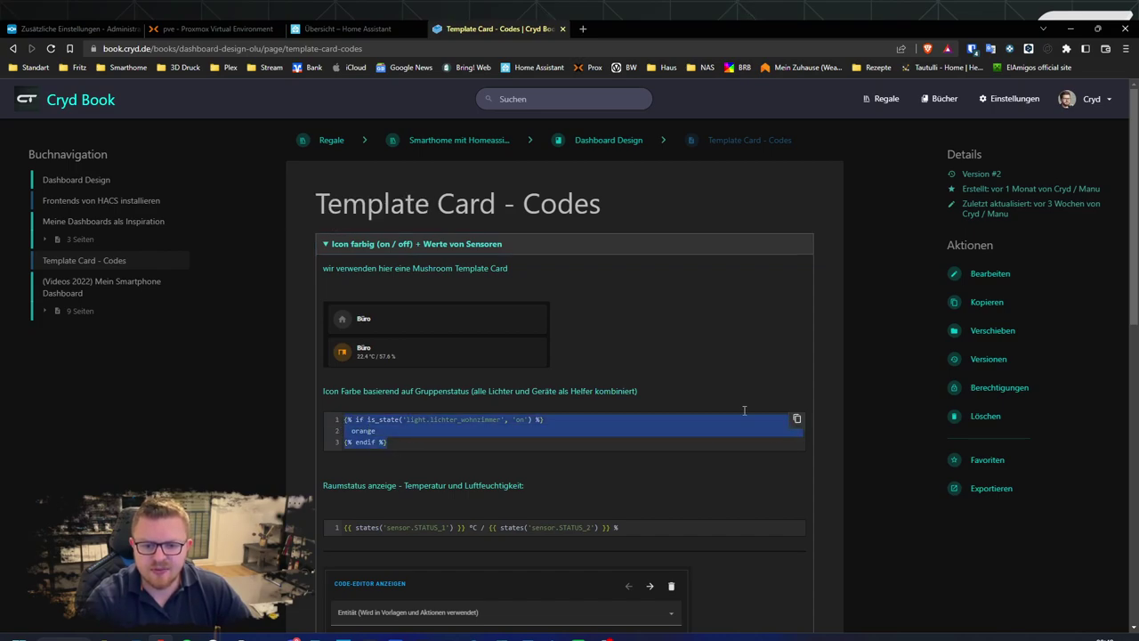
# Back in Home Assistant, replace the template card's Icon-Farbe with the copied code and set its entity to light.licht_iris_esszimmer.
pyautogui.click(349, 28)
pyautogui.moveTo(393, 245); pyautogui.dragTo(370, 247)
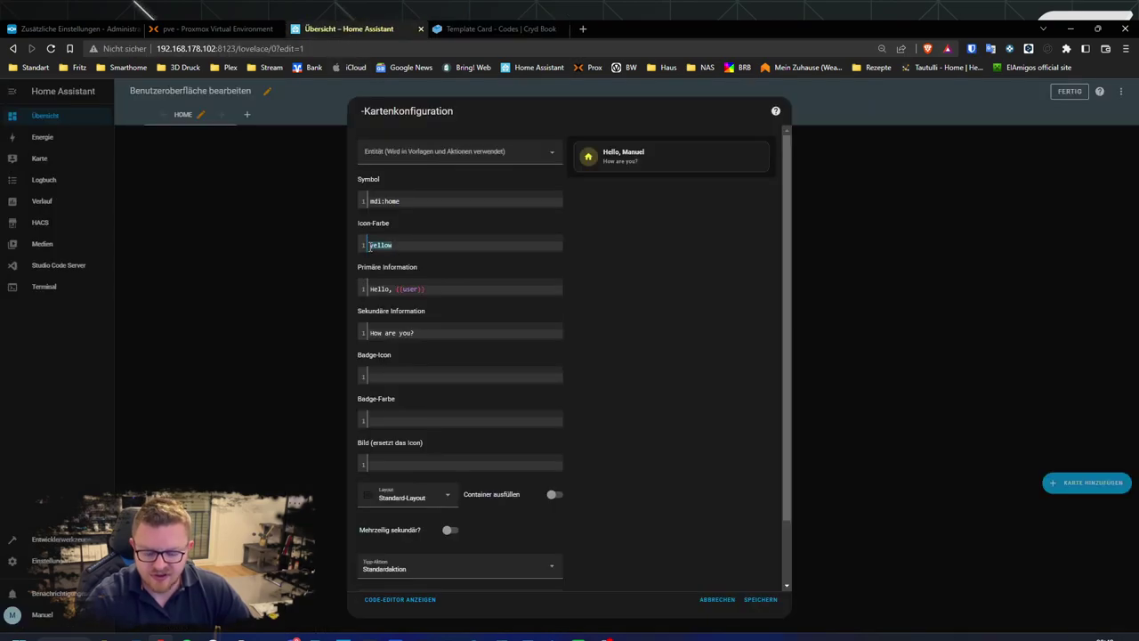
pyautogui.hotkey('ctrl', 'v')
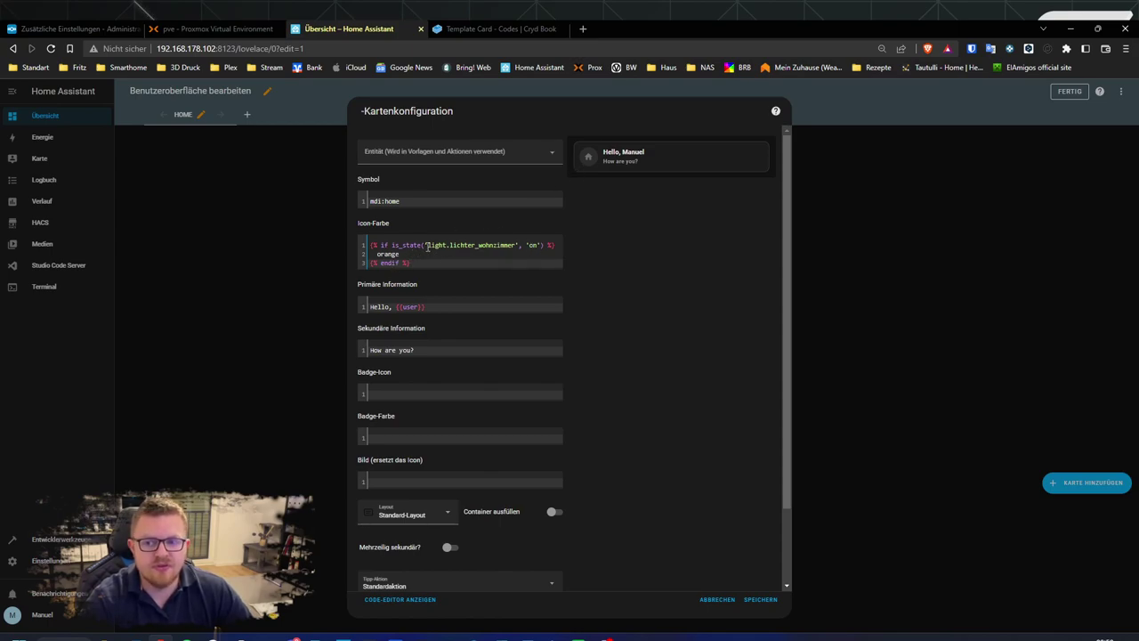
pyautogui.moveTo(451, 245); pyautogui.dragTo(516, 245)
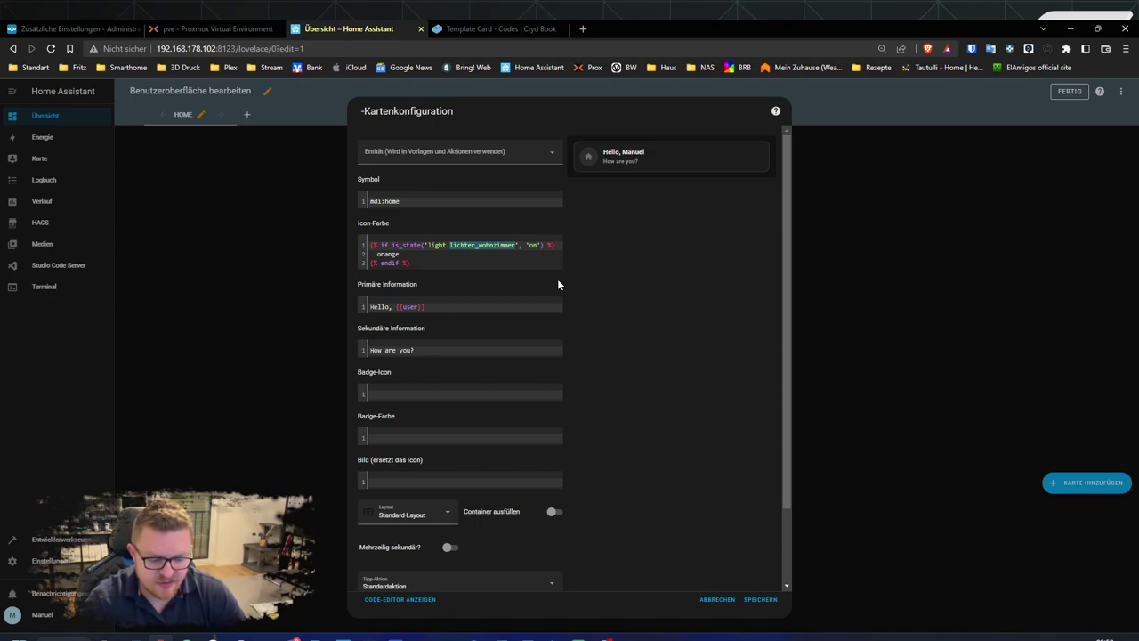
pyautogui.write('iris')
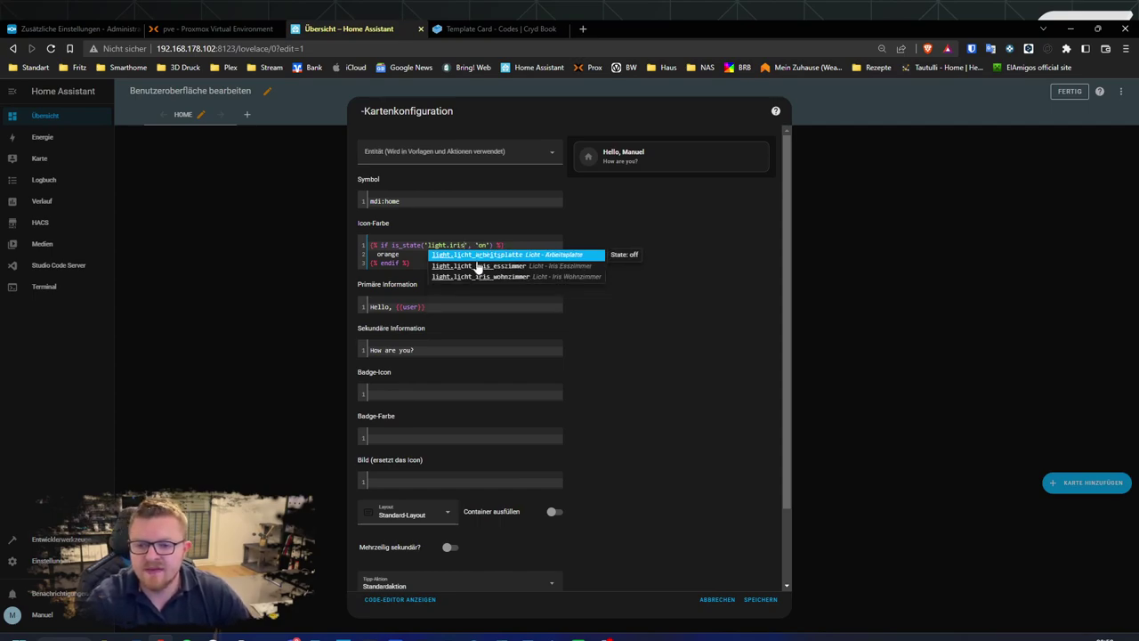
pyautogui.click(450, 265)
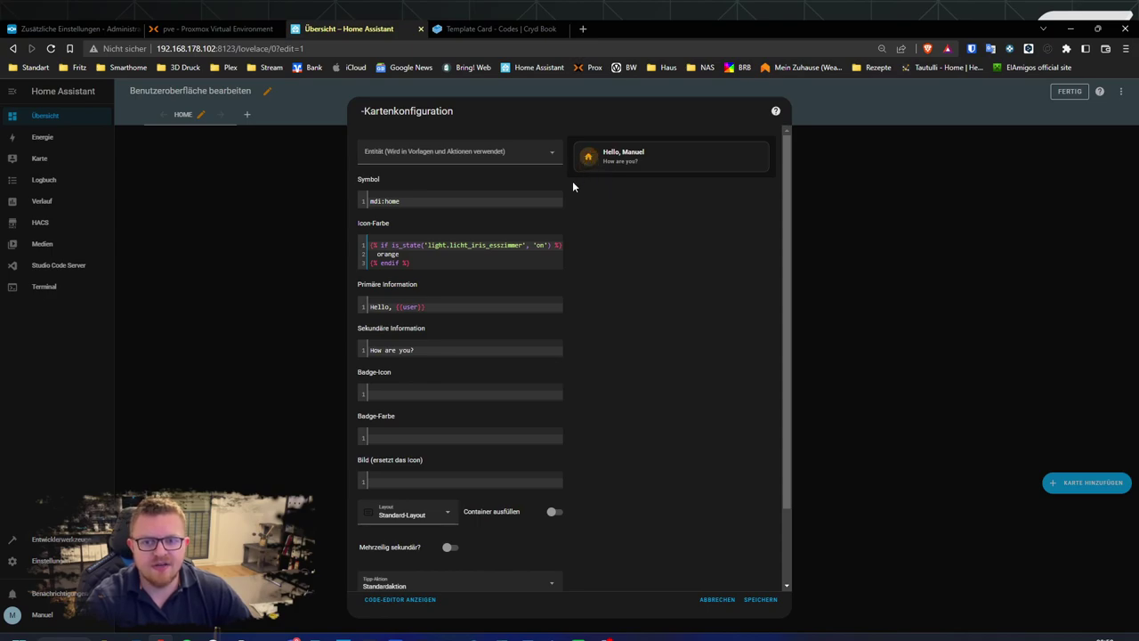
# Change the template card's Primäre Information to Wohnzimmer and save the card.
pyautogui.moveTo(434, 310); pyautogui.dragTo(377, 311)
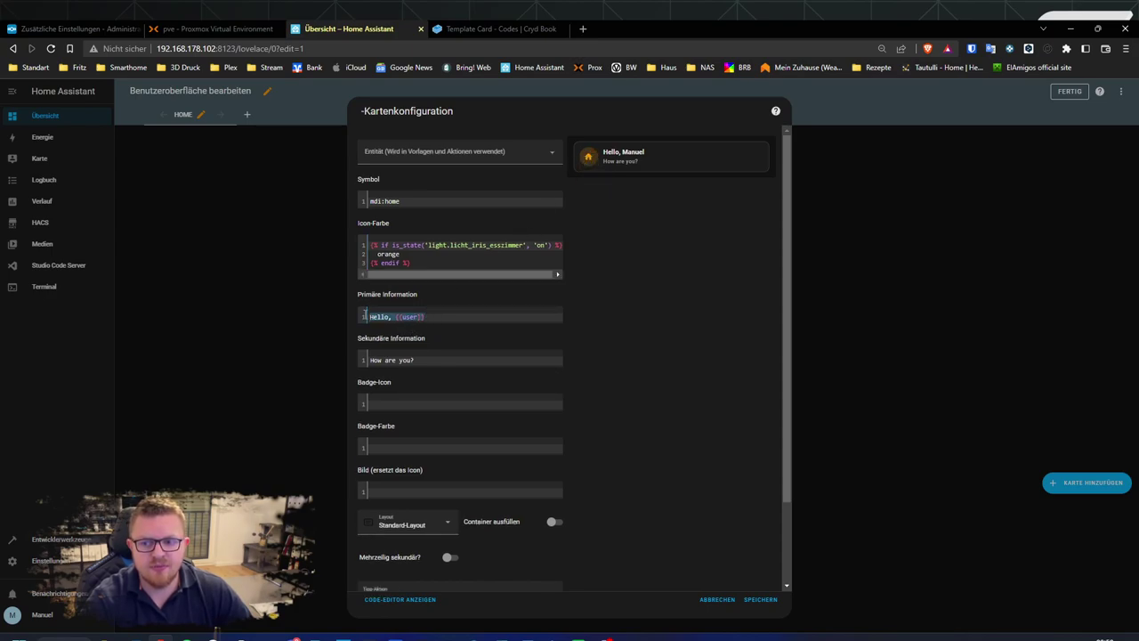
pyautogui.write('Wohn')
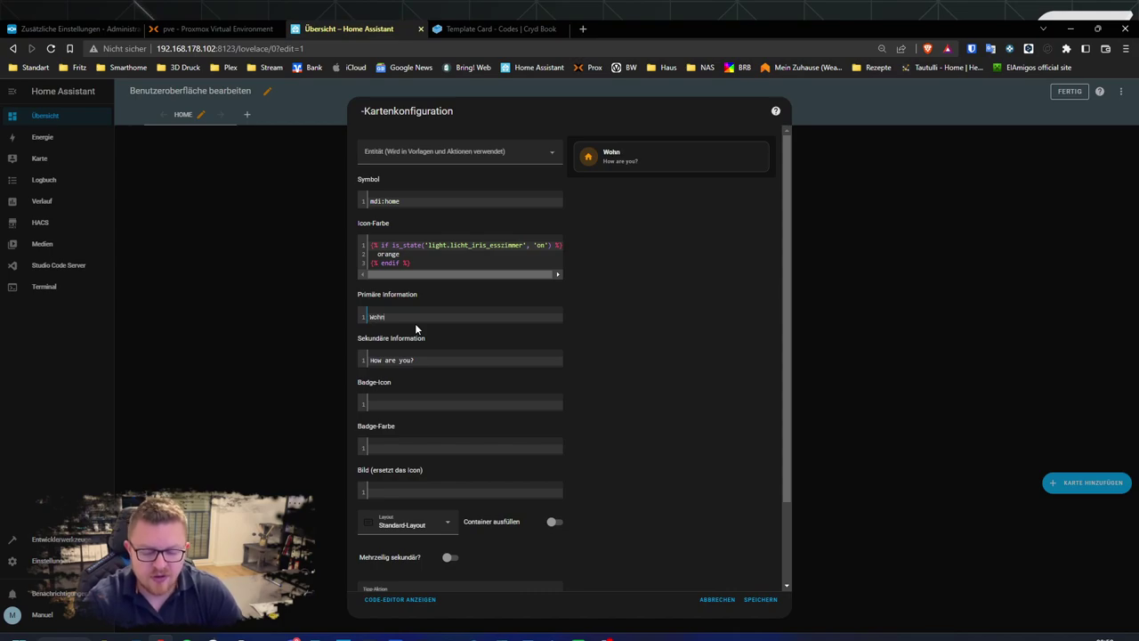
pyautogui.click(460, 359)
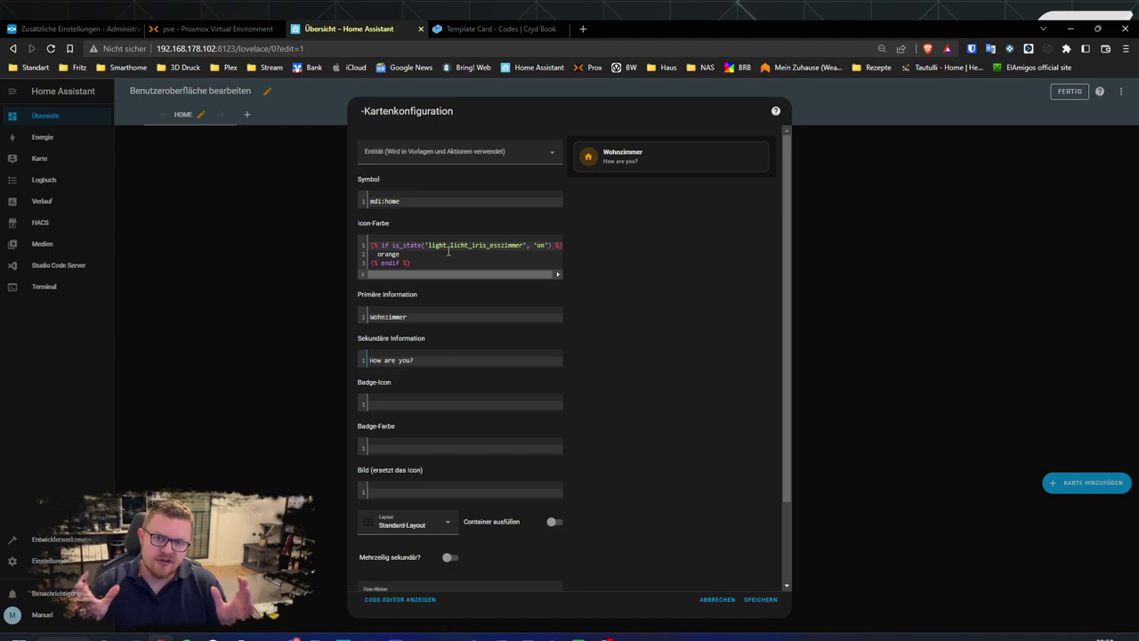
pyautogui.click(755, 599)
# Open the Helfer section of the Geräte & Dienste settings and start a new group helper of type Licht-Gruppe.
pyautogui.click(51, 561)
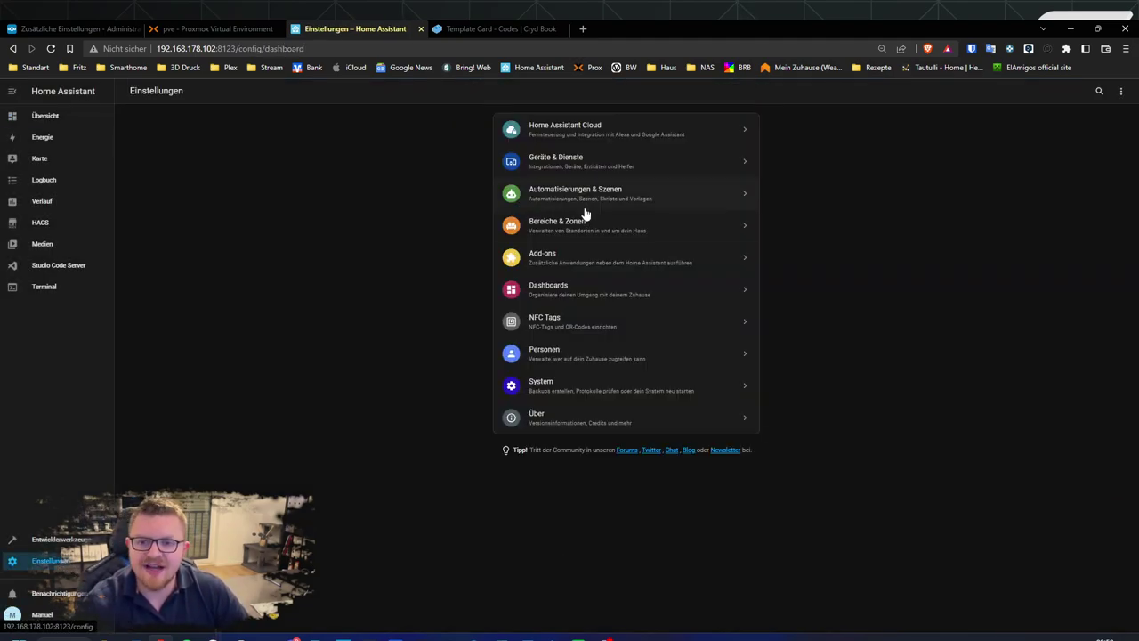
pyautogui.click(566, 167)
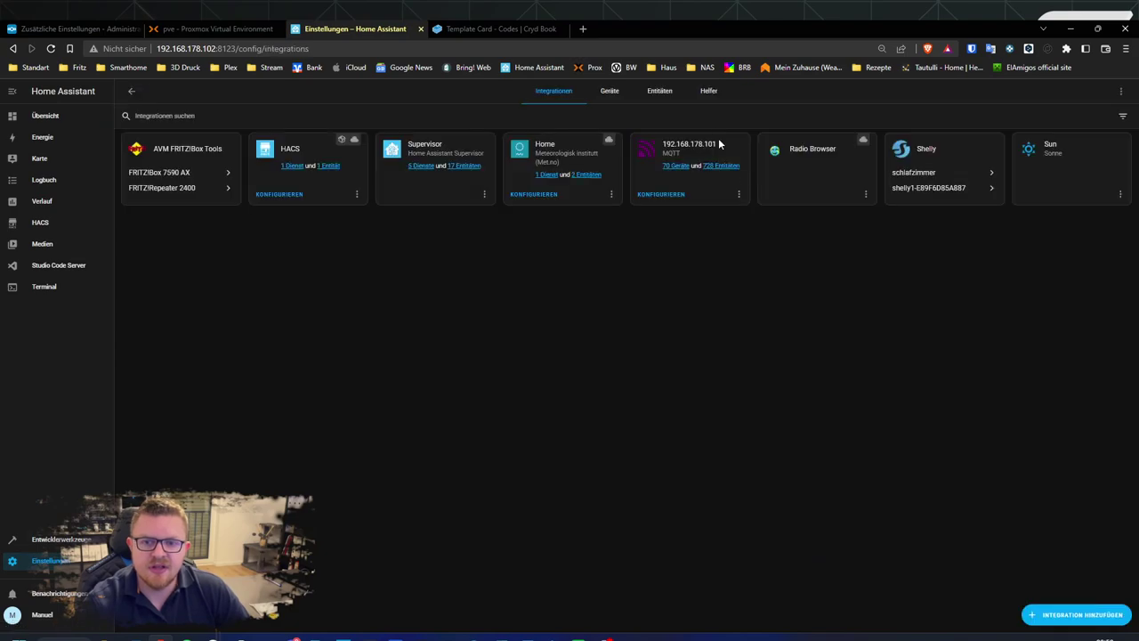
pyautogui.click(709, 93)
pyautogui.click(1087, 614)
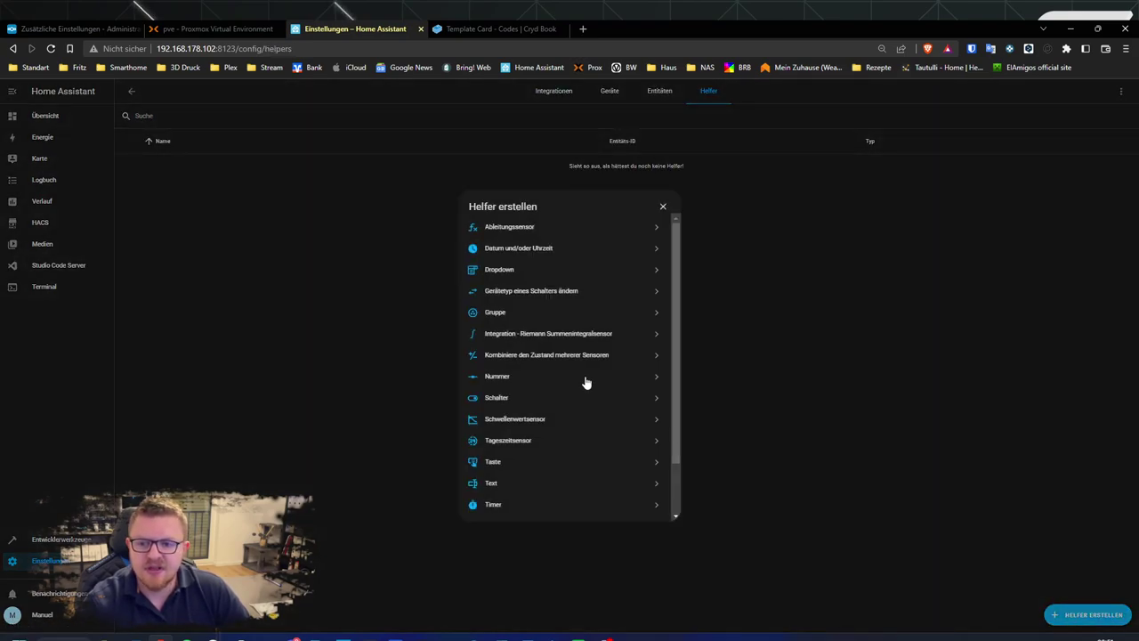
pyautogui.click(514, 312)
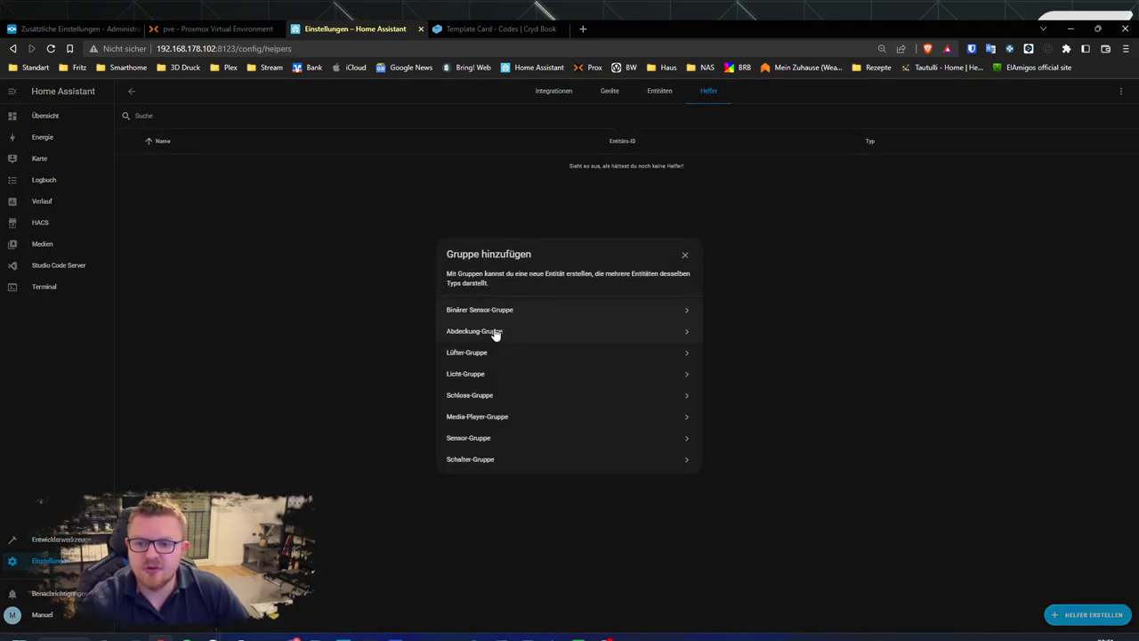
pyautogui.click(484, 374)
# Name the group Wohnzimmer and add Licht - Iris Esszimmer and Licht - Iris Wohnzimmer as its members.
pyautogui.click(536, 318)
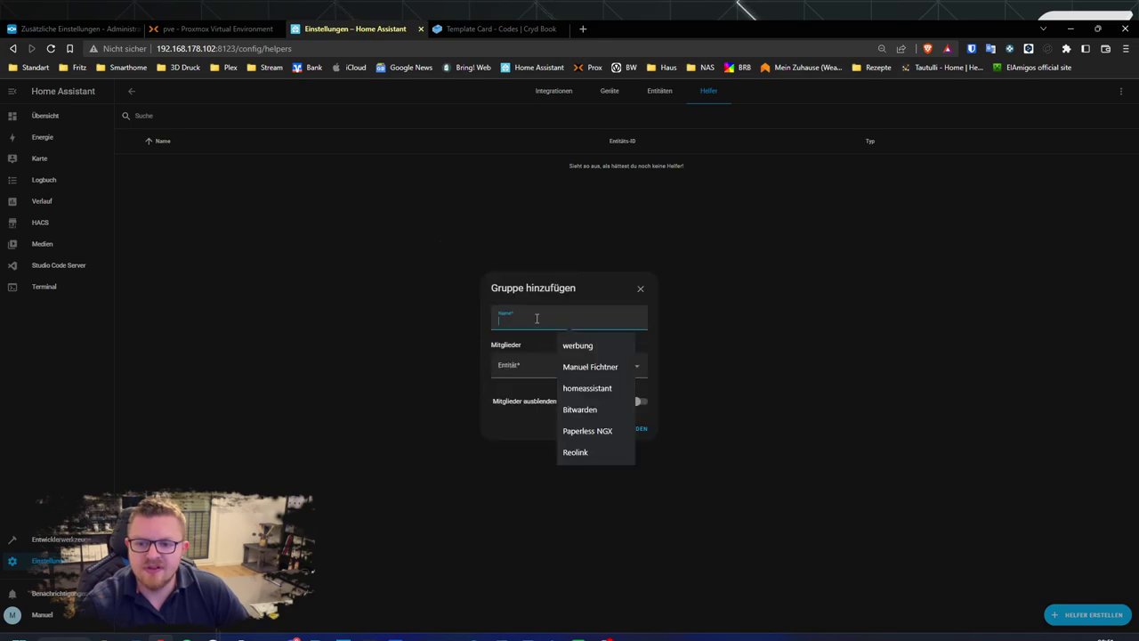
pyautogui.write('Wohnzimmer')
pyautogui.press('Tab')
pyautogui.write('iri')
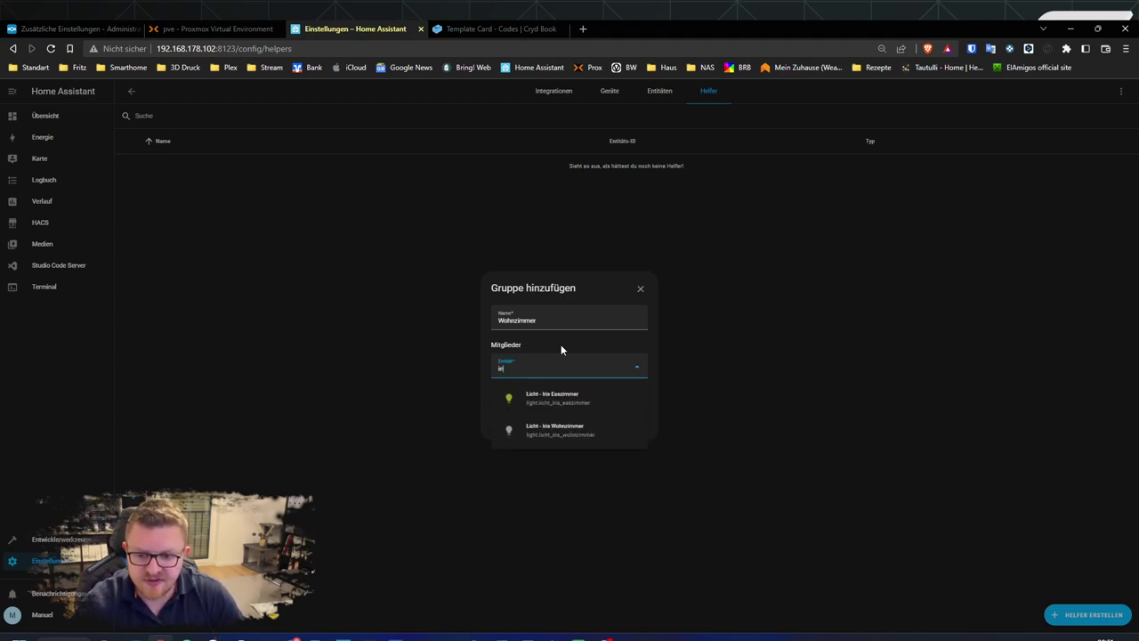
pyautogui.click(564, 396)
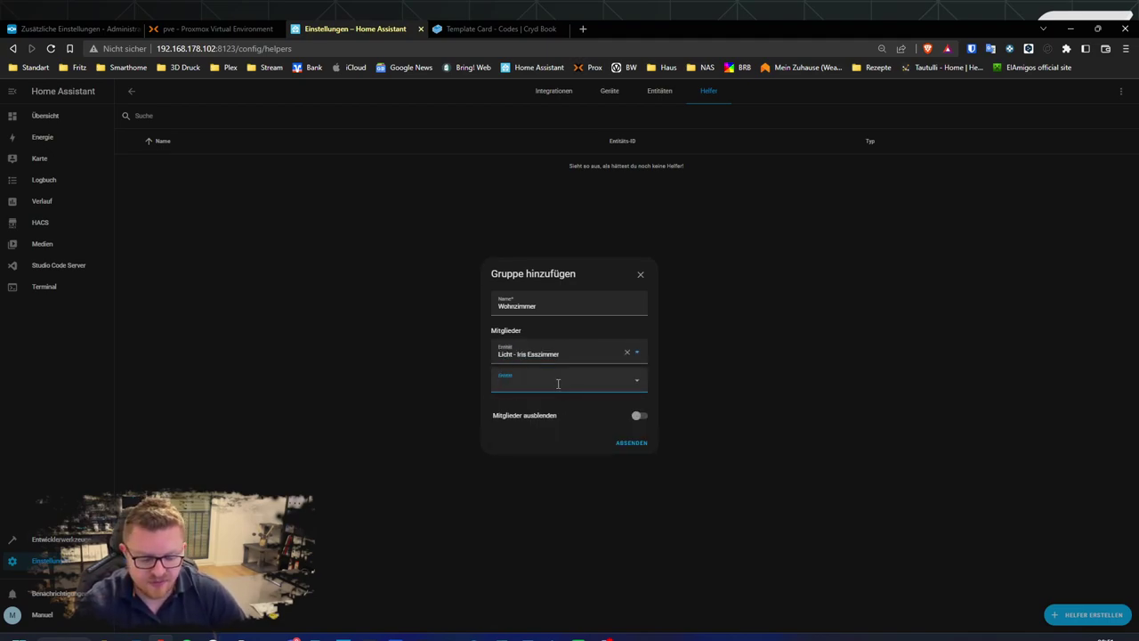
pyautogui.write('iris')
pyautogui.click(542, 419)
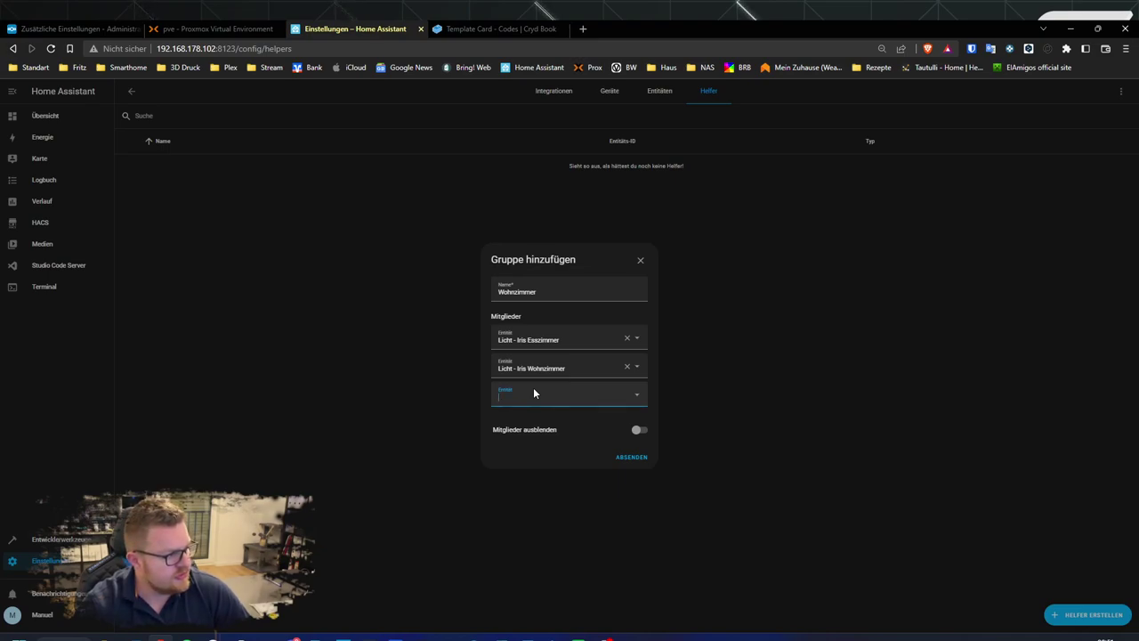
pyautogui.write('stehlam')
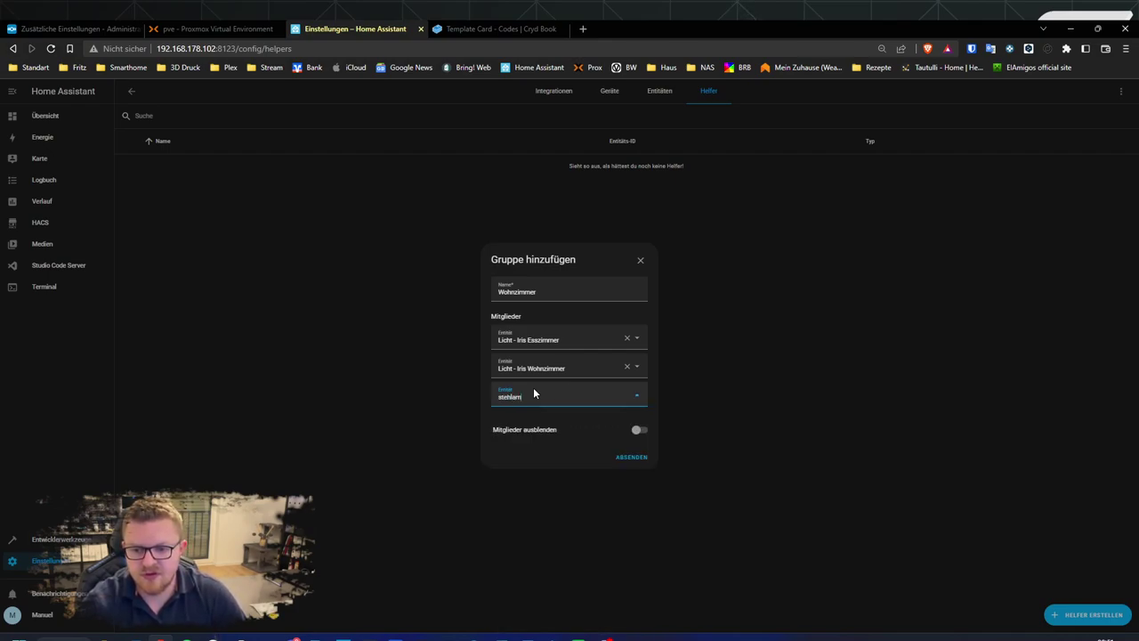
pyautogui.press('BackSpace')
pyautogui.press('BackSpace')
pyautogui.press('BackSpace')
pyautogui.press('BackSpace')
pyautogui.press('BackSpace')
pyautogui.press('BackSpace')
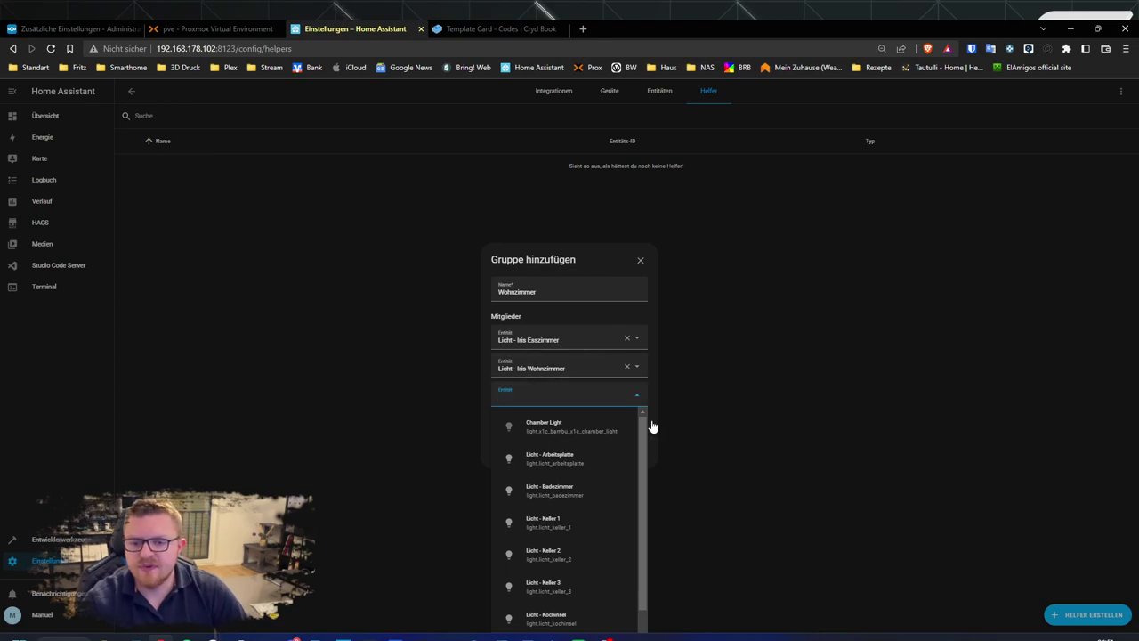
pyautogui.click(484, 345)
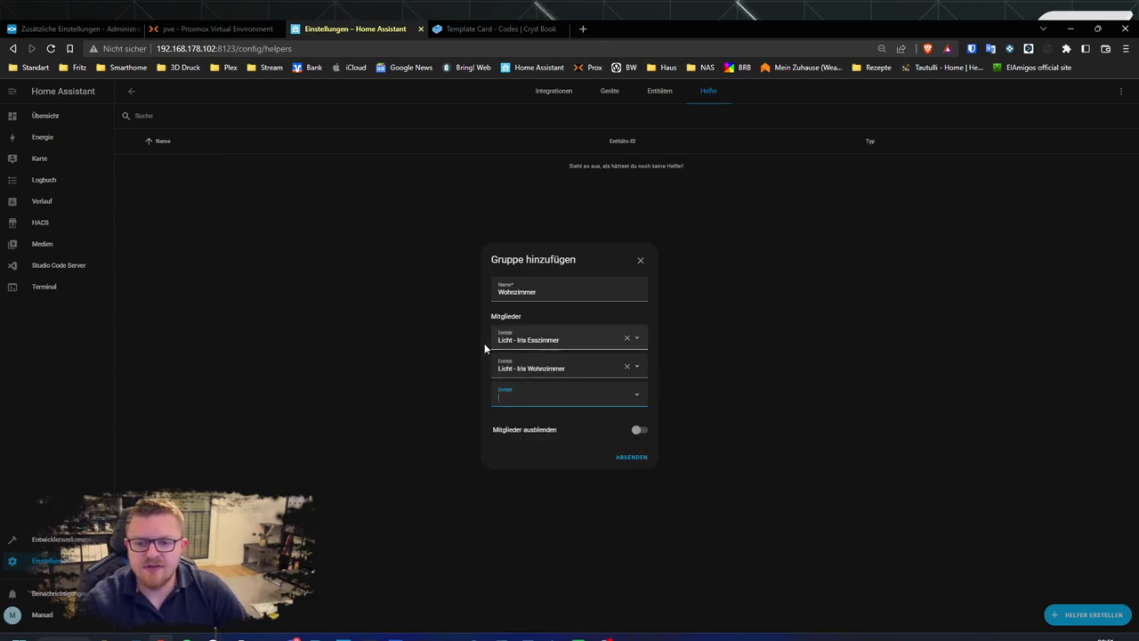
# Submit the new light group and copy its entity ID light.wohnzimmer from the group's settings.
pyautogui.click(628, 457)
pyautogui.click(626, 381)
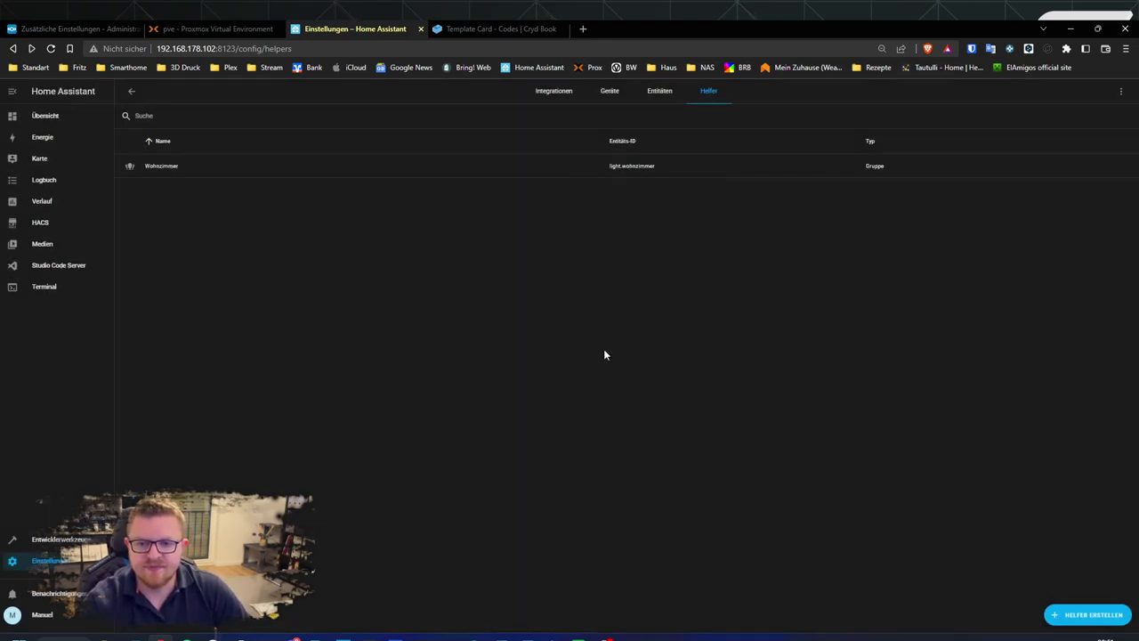
pyautogui.click(472, 168)
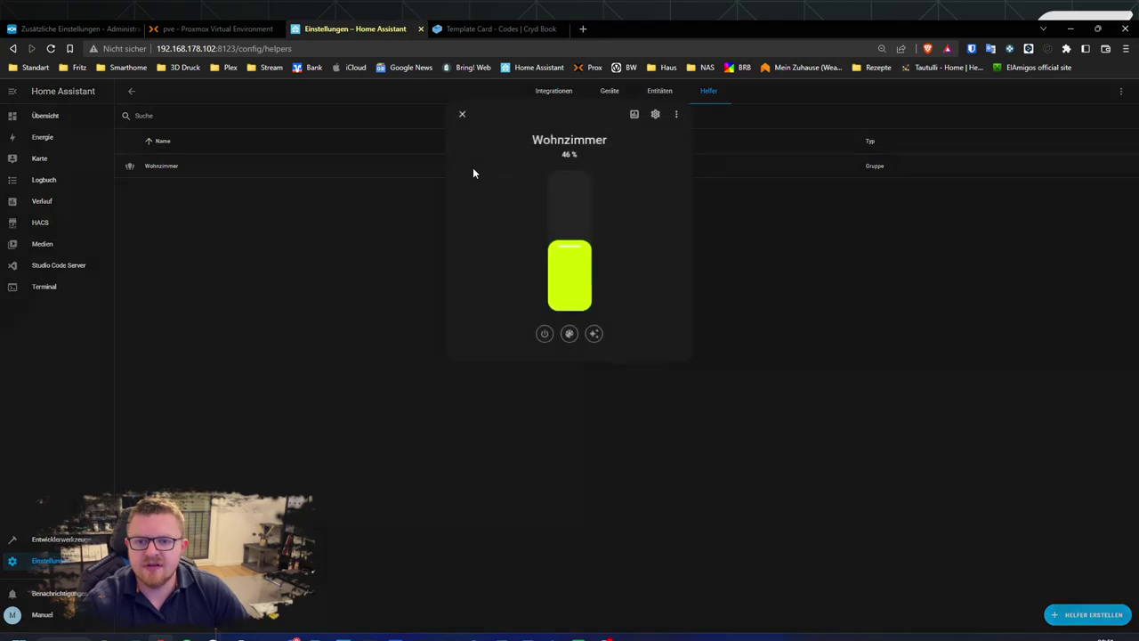
pyautogui.click(634, 113)
pyautogui.click(463, 113)
pyautogui.click(655, 112)
pyautogui.moveTo(518, 223); pyautogui.dragTo(447, 233)
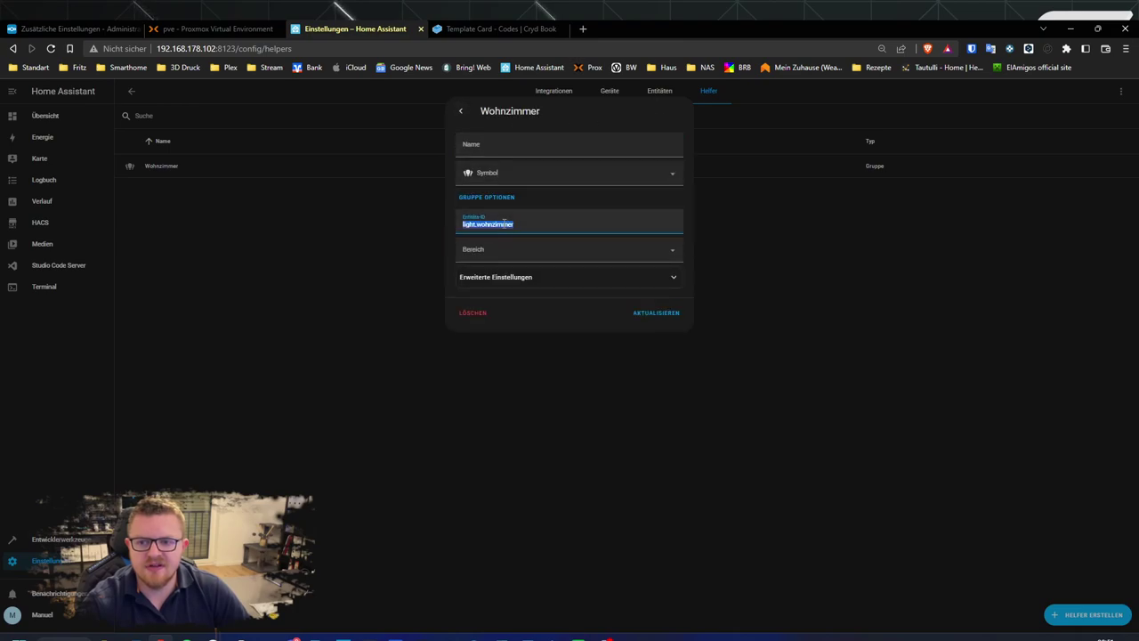
pyautogui.rightClick(504, 224)
pyautogui.click(536, 283)
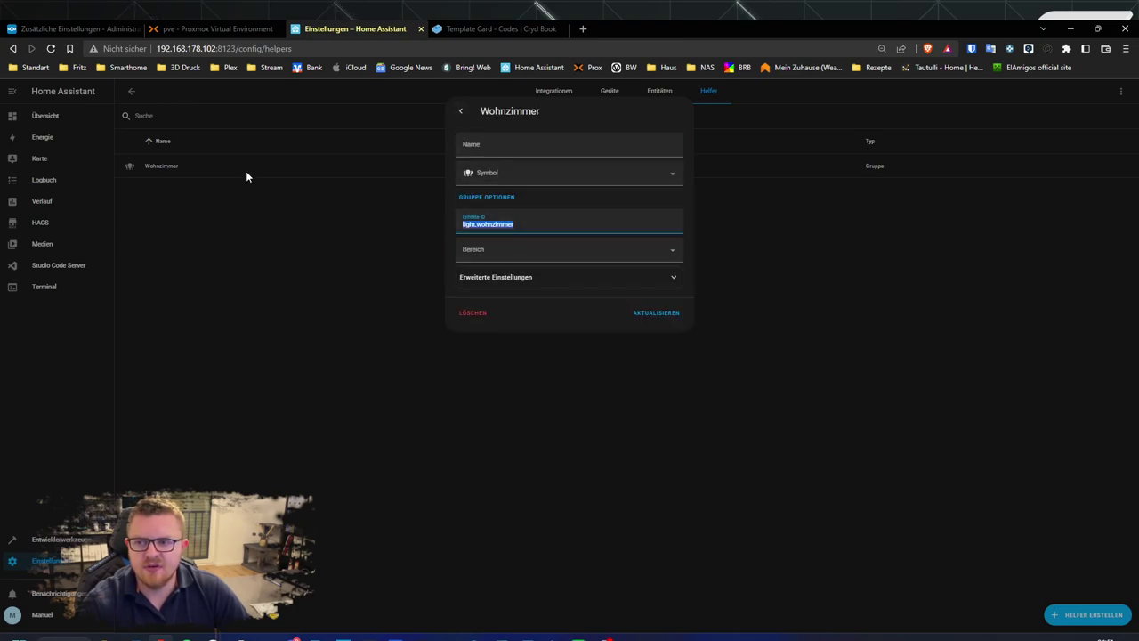
# Back on the Übersicht dashboard, replace the entity in the Wohnzimmer card's Icon-Farbe code with light.wohnzimmer and save the card.
pyautogui.click(50, 113)
pyautogui.click(49, 116)
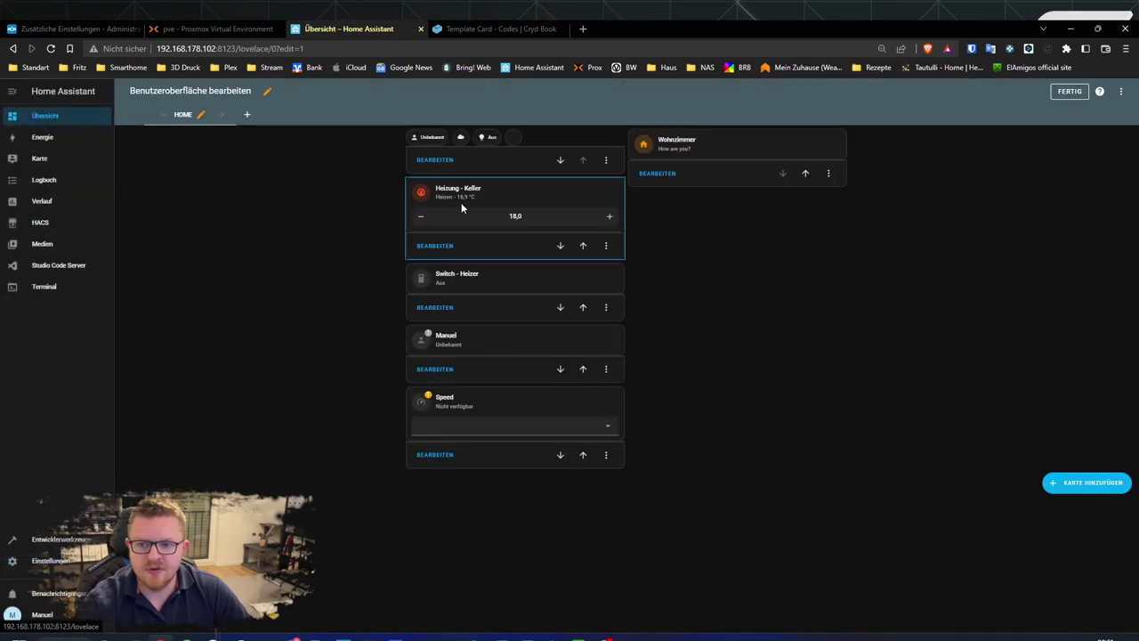
pyautogui.click(657, 175)
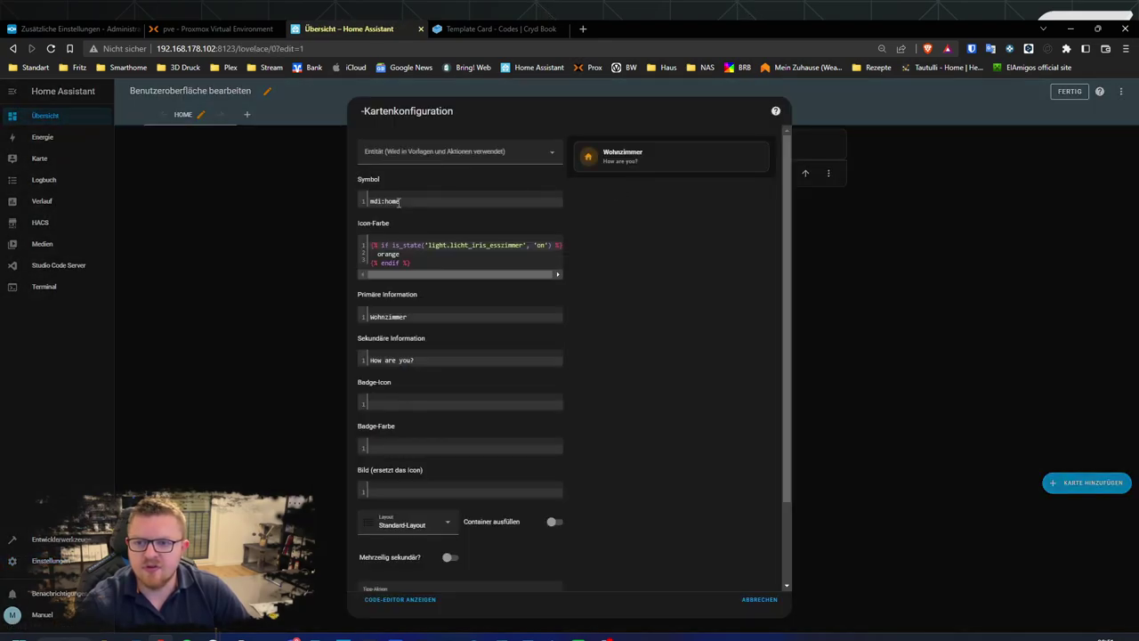
pyautogui.click(431, 245)
pyautogui.hotkey('shift', 'Home')
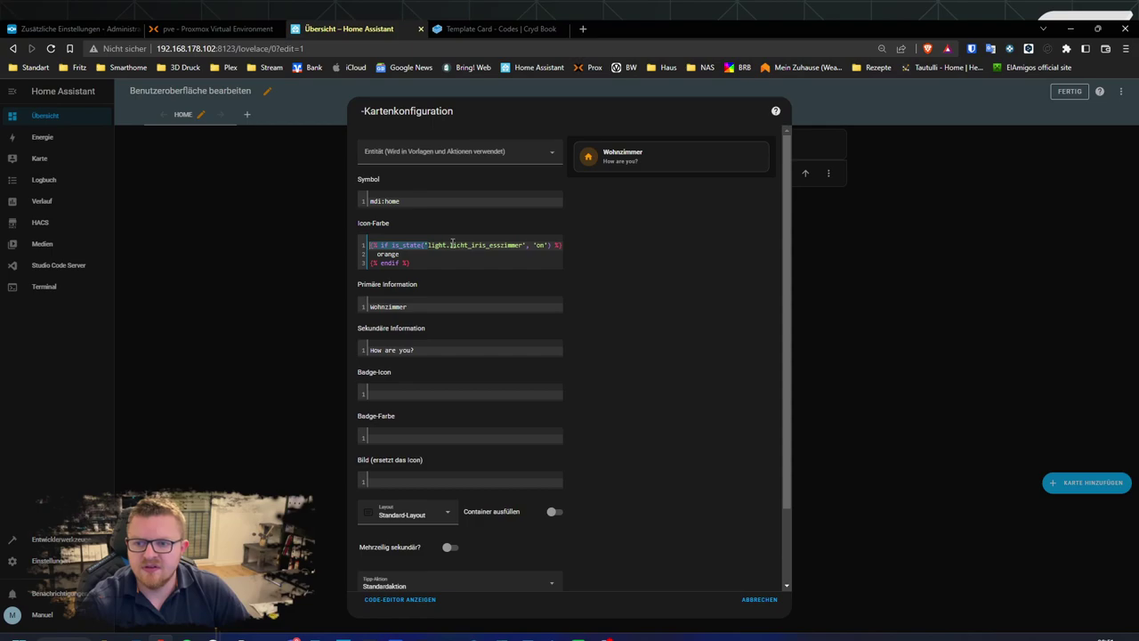
pyautogui.moveTo(523, 246); pyautogui.dragTo(440, 248)
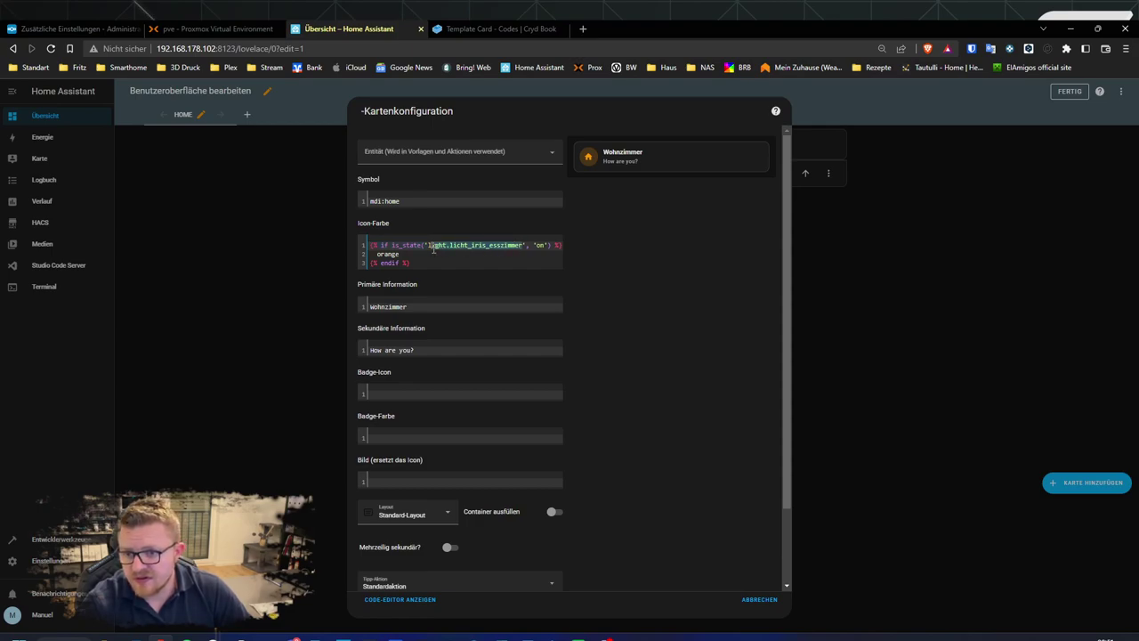
pyautogui.hotkey('ctrl', 'v')
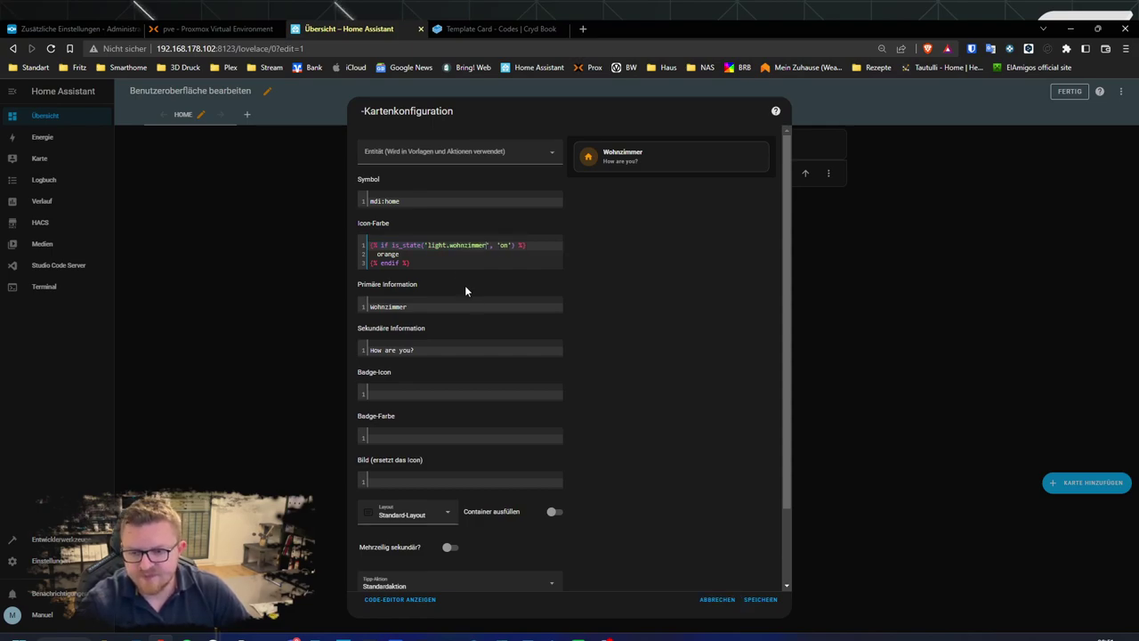
pyautogui.hotkey('ctrl', 'End')
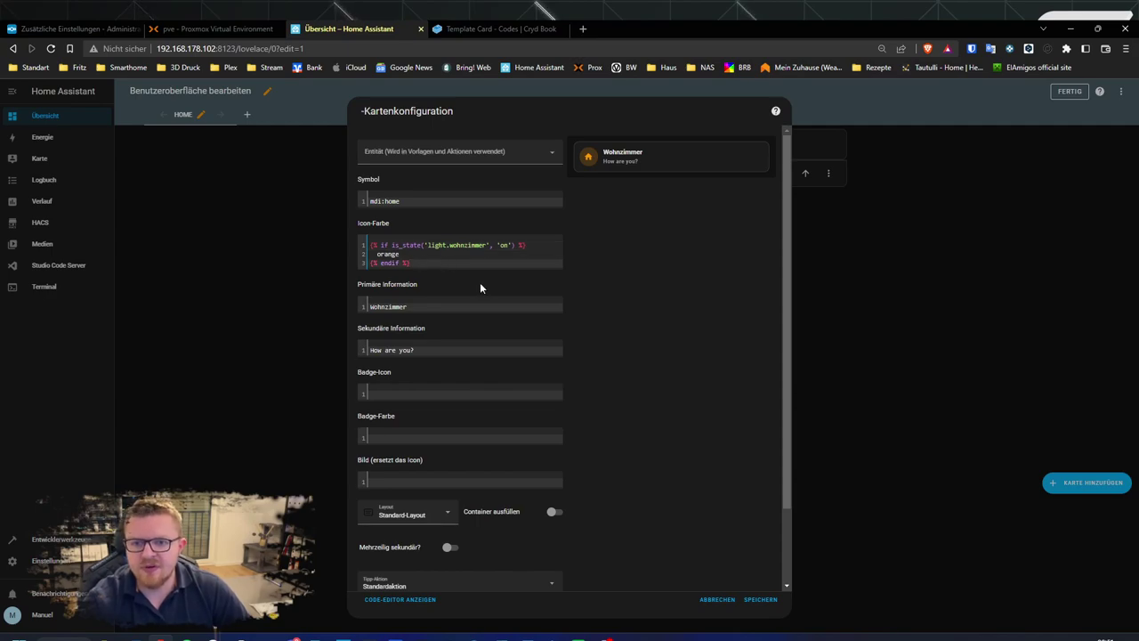
pyautogui.click(759, 601)
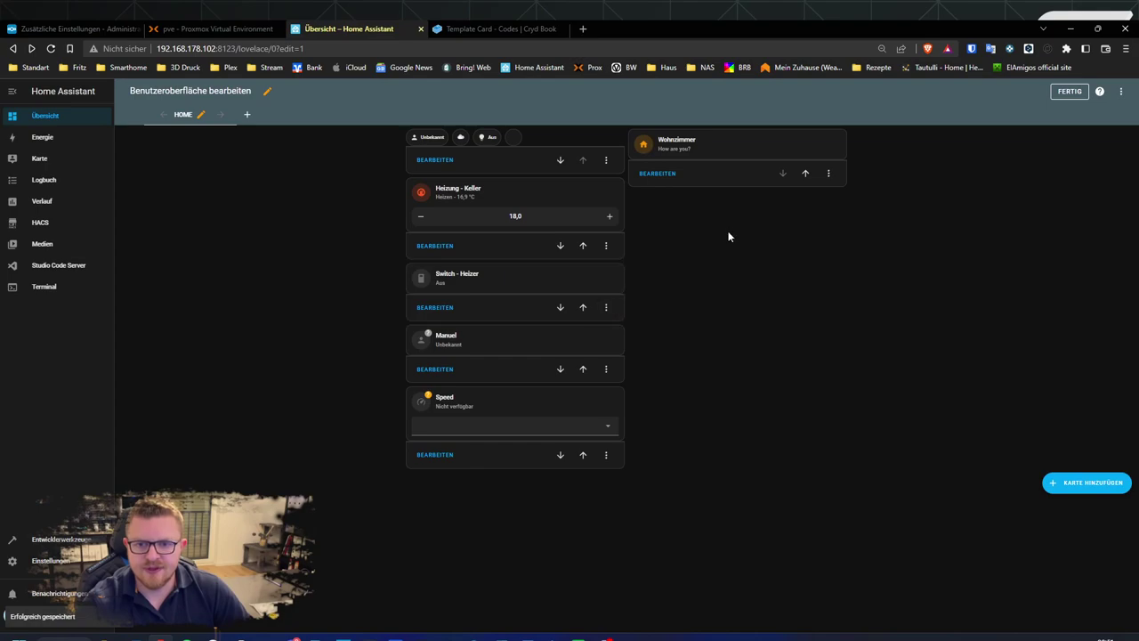
# Add an Elemente card to the Home view and remove its MANU_PC_speichernutzung and MANU_PC_gpulast entities.
pyautogui.click(1054, 481)
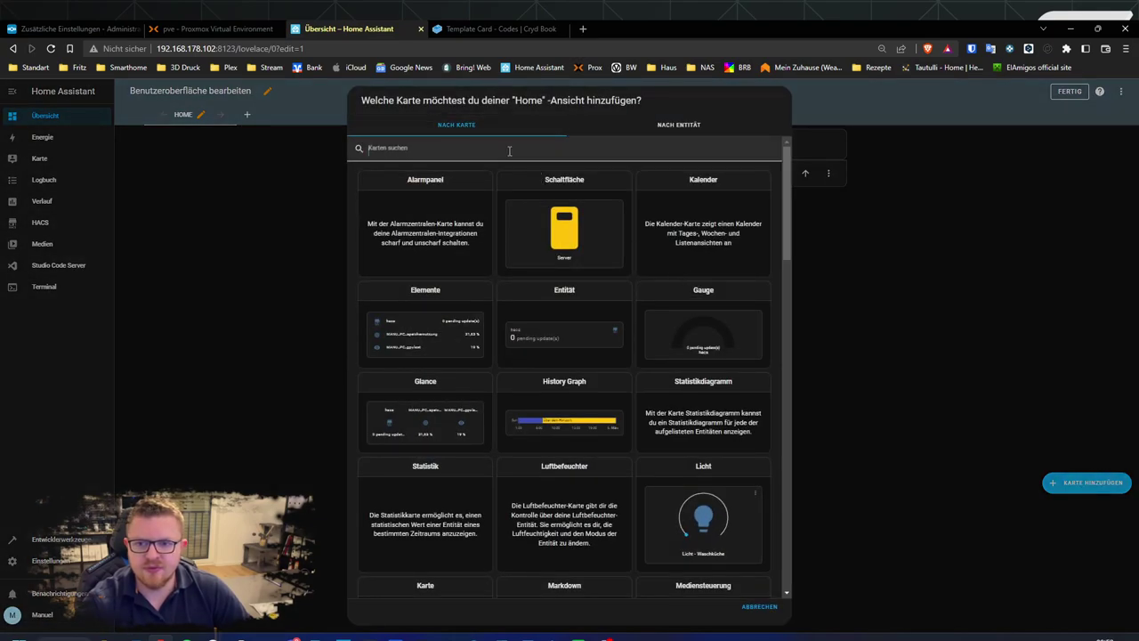
pyautogui.write('light')
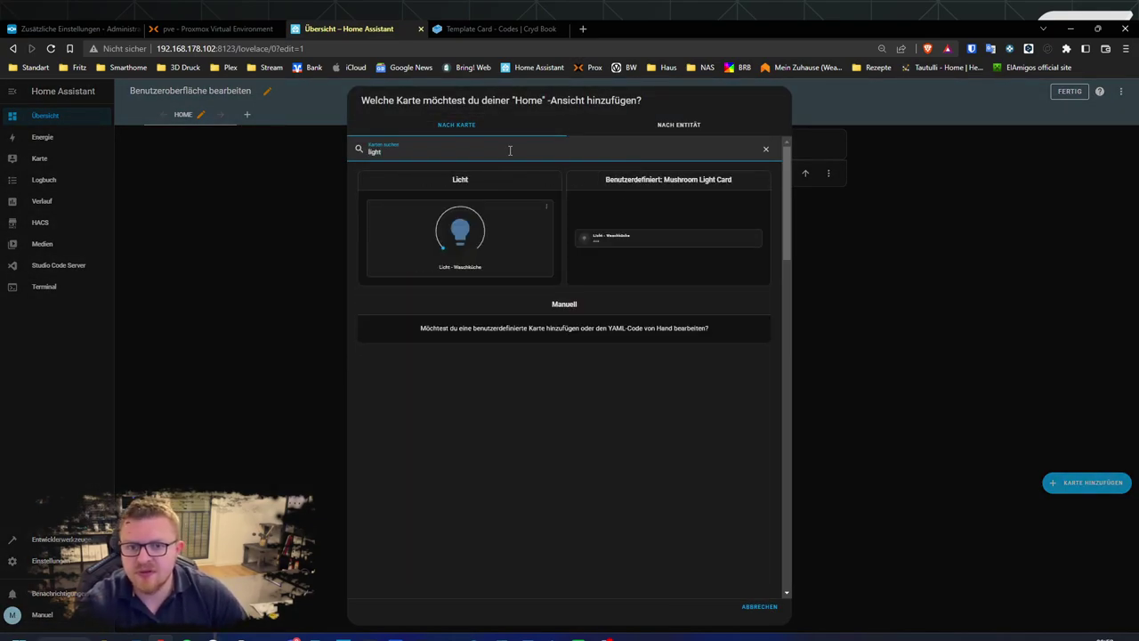
pyautogui.moveTo(396, 153); pyautogui.dragTo(340, 153)
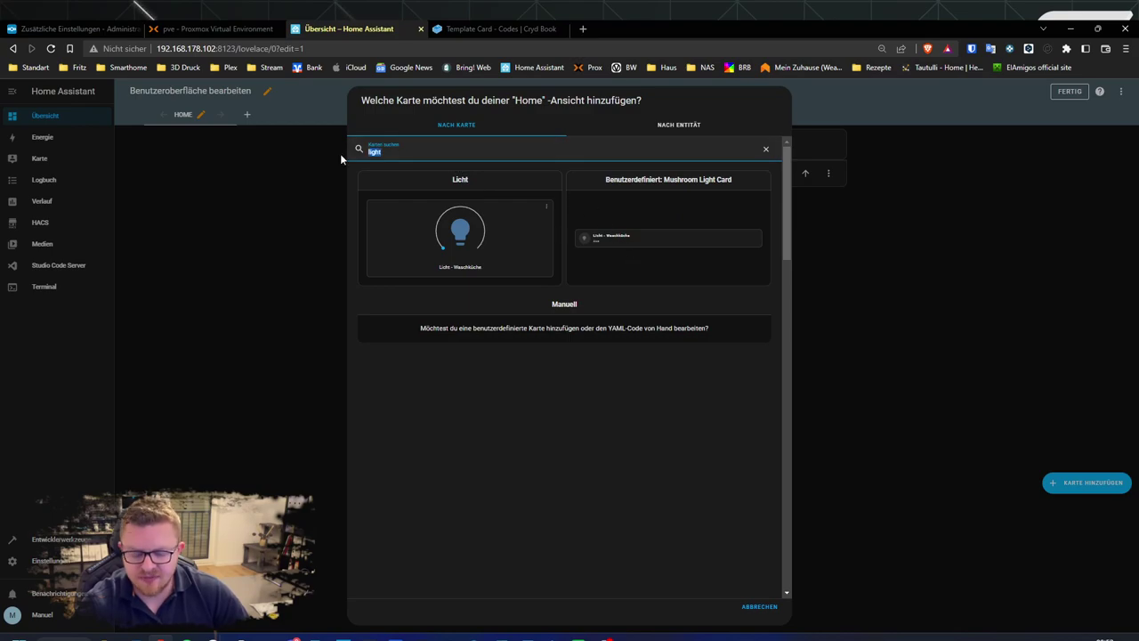
pyautogui.write('element')
pyautogui.click(483, 254)
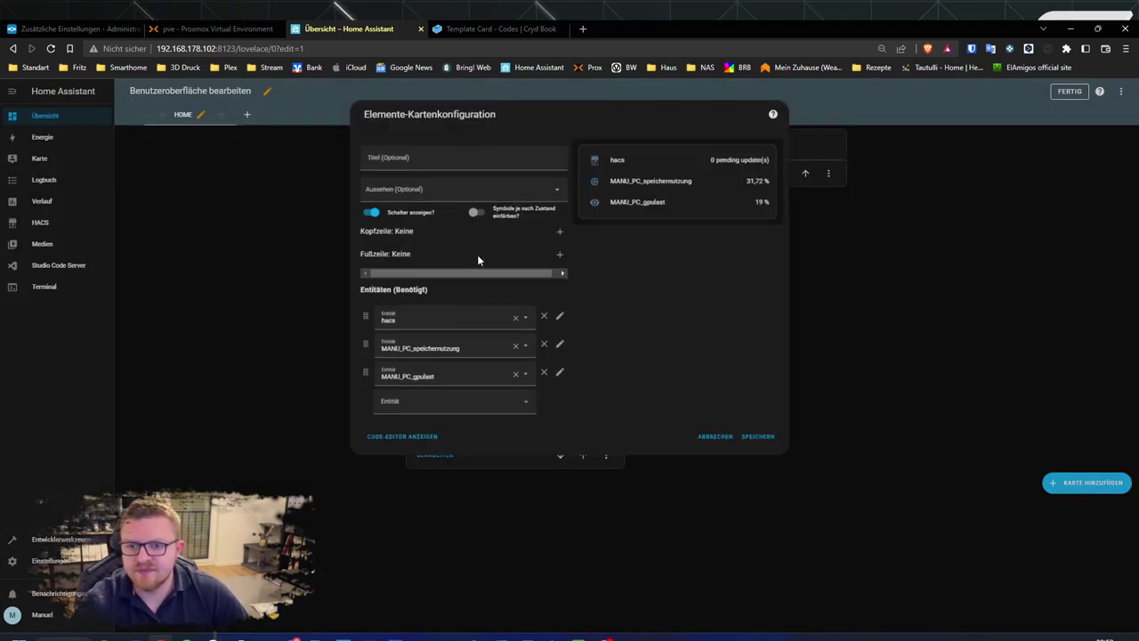
pyautogui.click(544, 345)
pyautogui.click(544, 344)
# Set the Elemente card's entities to light.licht_iris_esszimmer and light.licht_iris_wohnzimmer, replacing hacs, and save the card.
pyautogui.click(463, 317)
pyautogui.hotkey('ctrl', 'a')
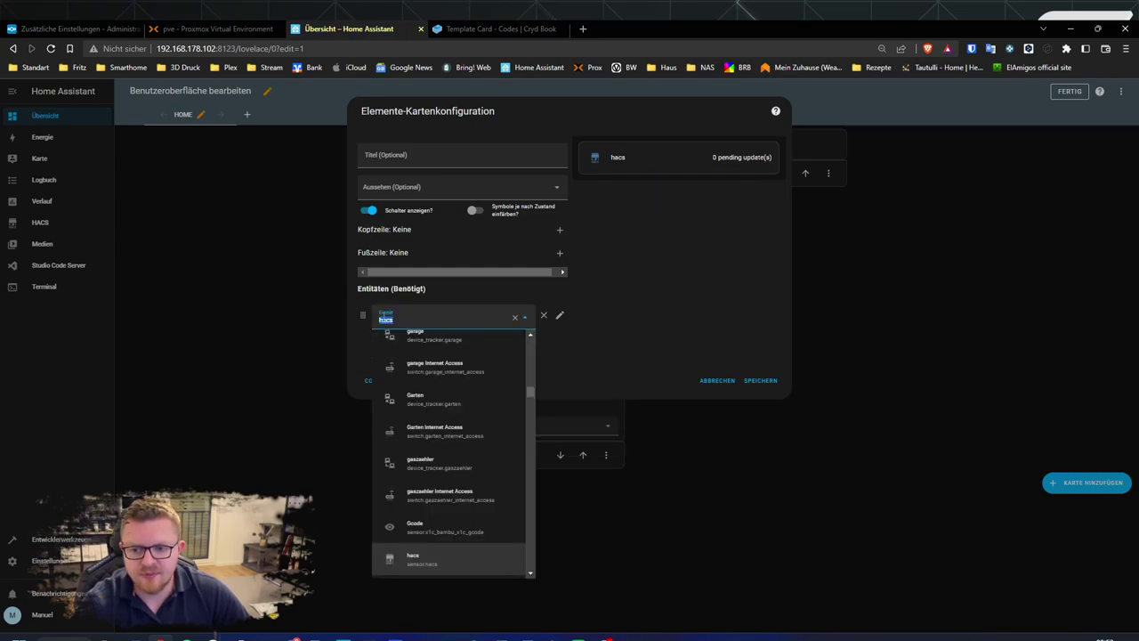
pyautogui.write('licht')
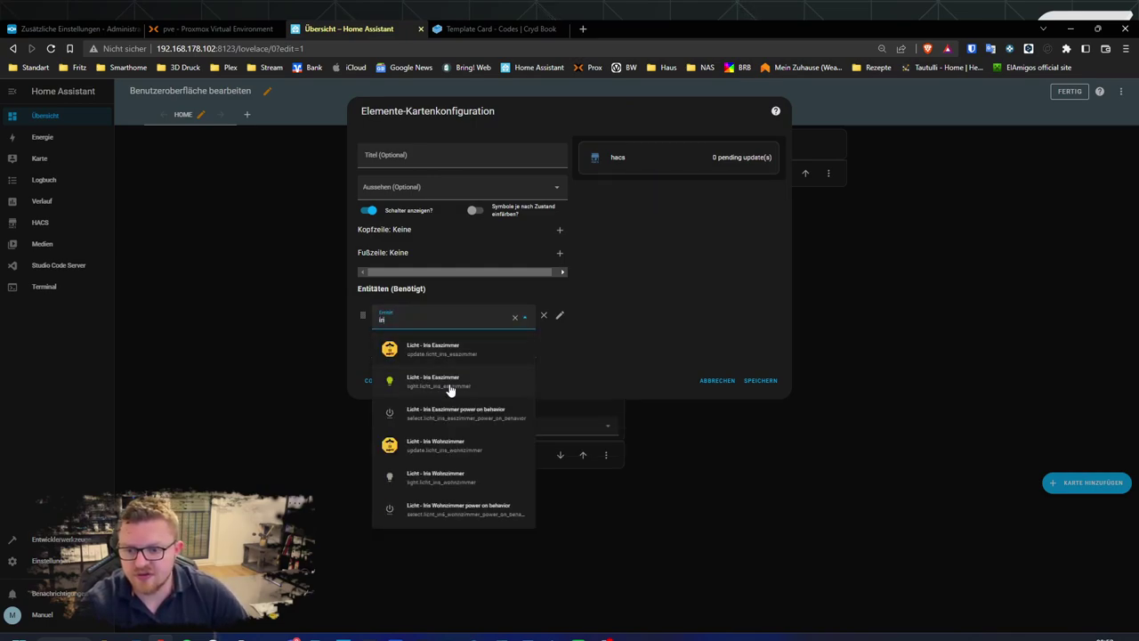
pyautogui.click(449, 388)
pyautogui.click(501, 345)
pyautogui.write('iris')
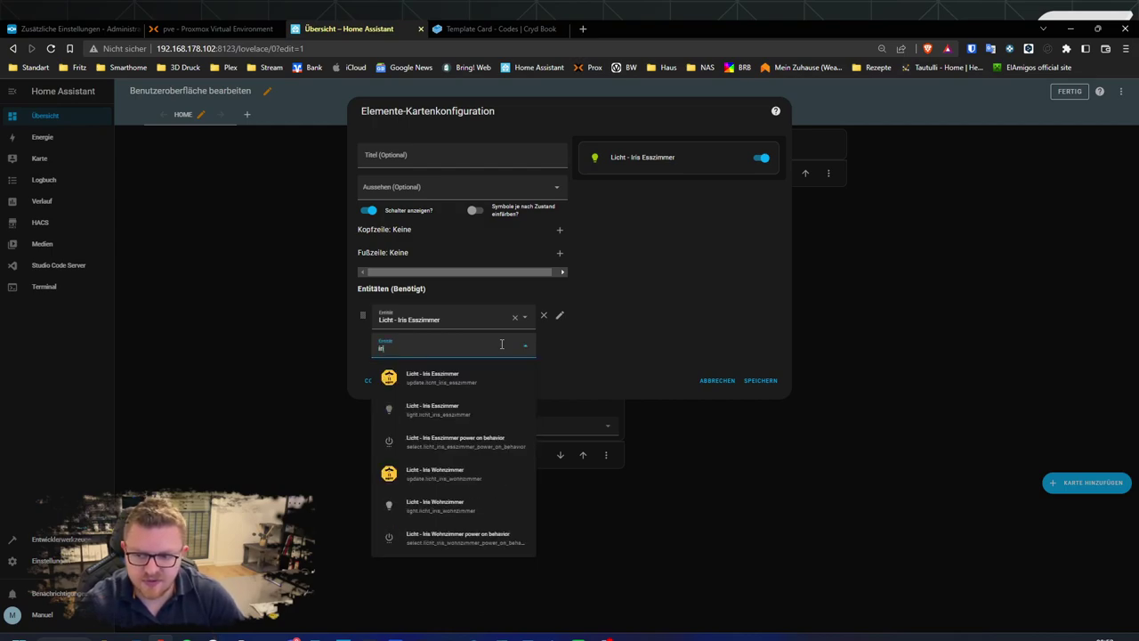
pyautogui.click(436, 506)
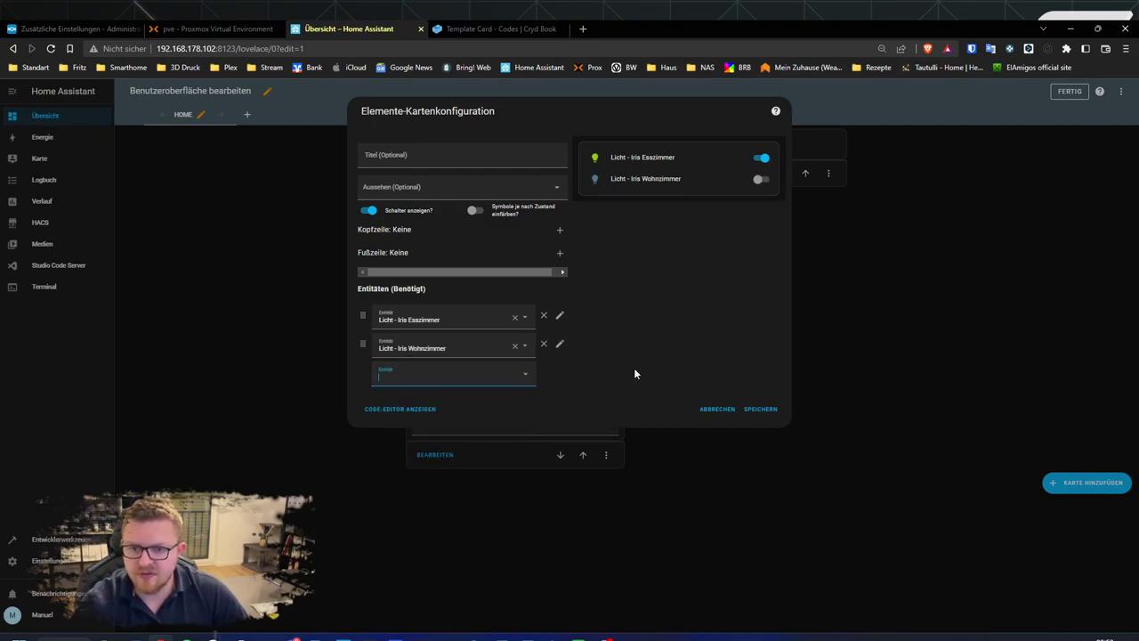
pyautogui.click(761, 409)
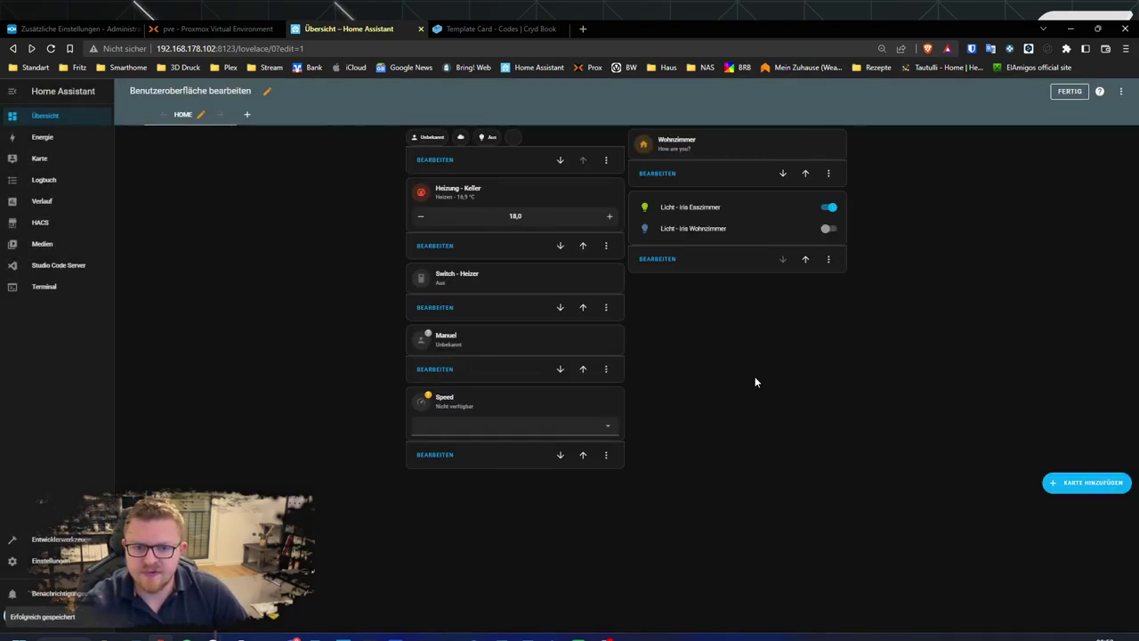
# Toggle the Iris Esszimmer and Iris Wohnzimmer lights to test the Wohnzimmer card's icon colour.
pyautogui.click(828, 206)
pyautogui.click(827, 230)
pyautogui.click(828, 230)
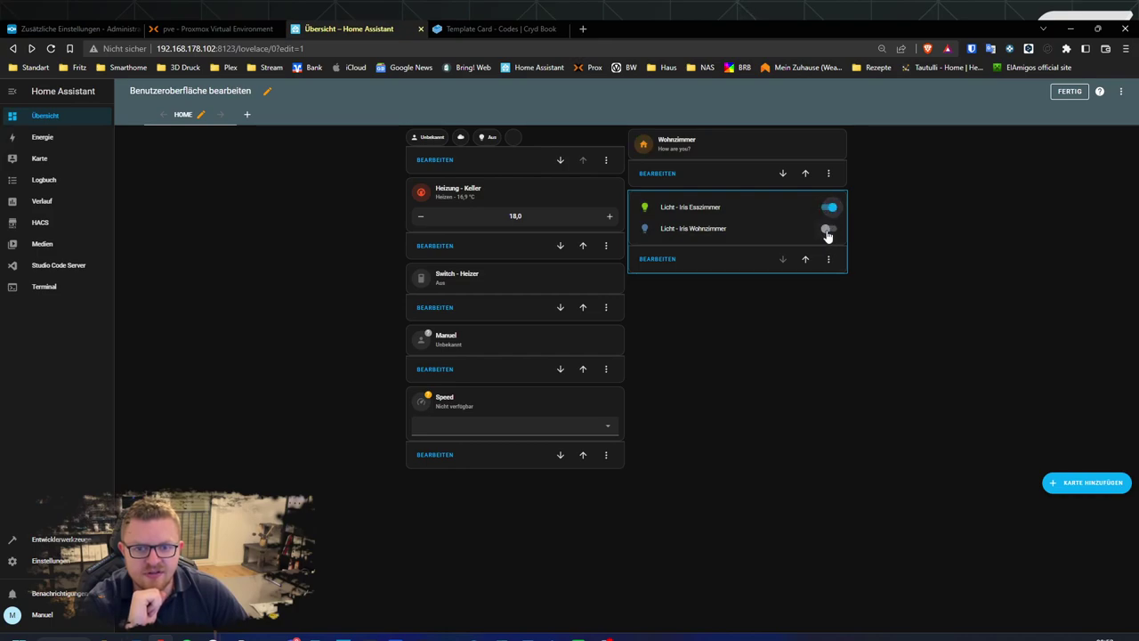
# Turn off the Iris Esszimmer light and clear the Sekundäre Information text in the Wohnzimmer card's configuration.
pyautogui.click(829, 208)
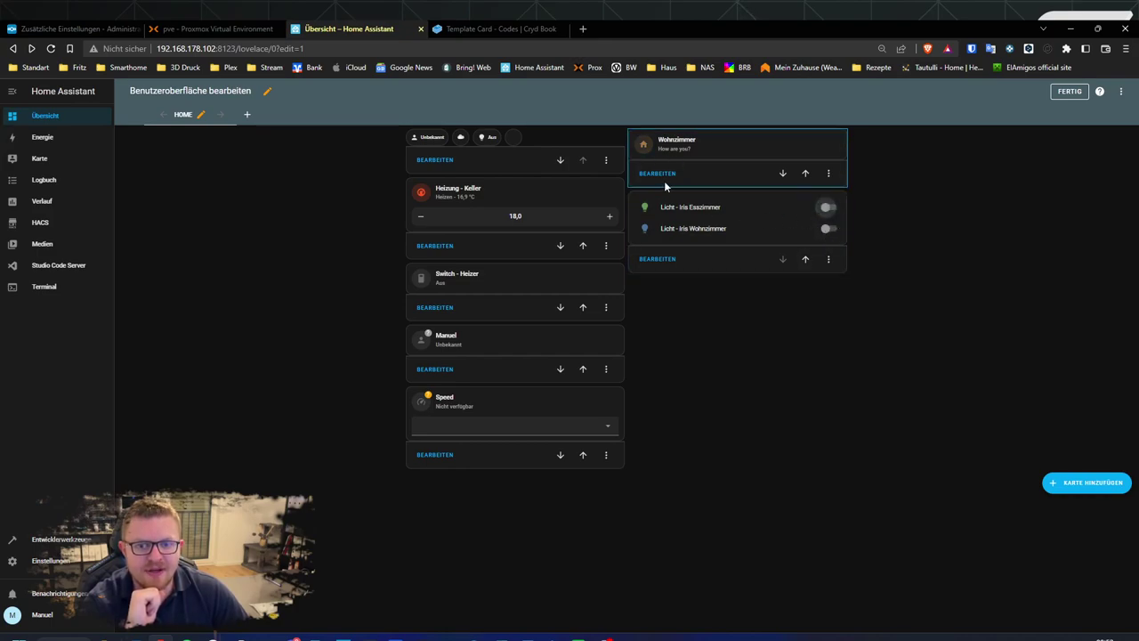
pyautogui.click(658, 174)
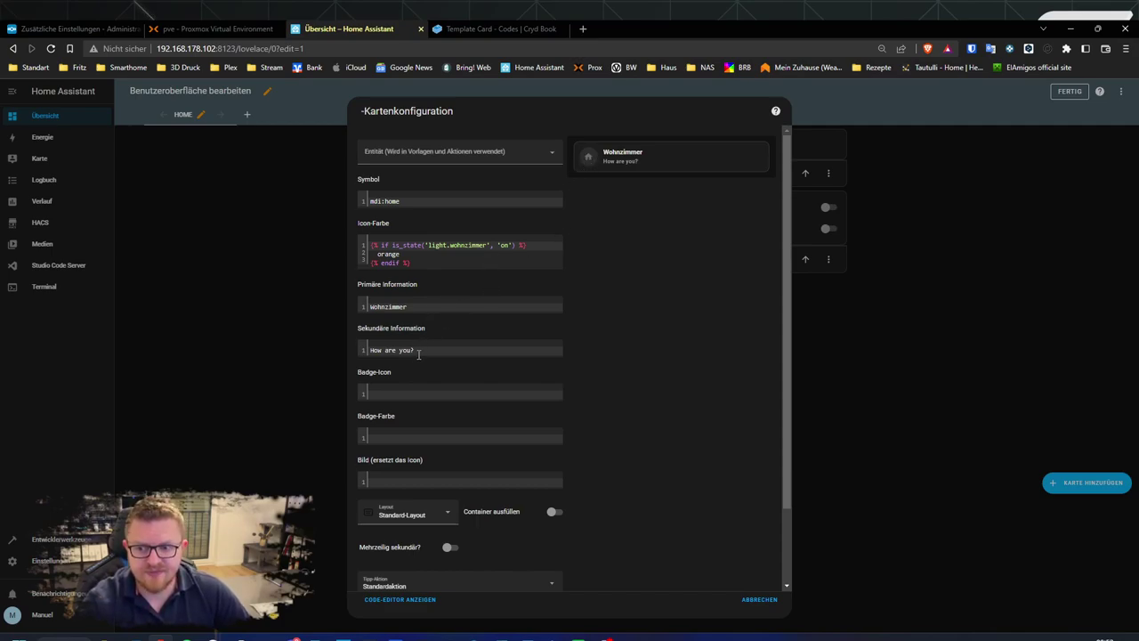
pyautogui.hotkey('ctrl', 'a')
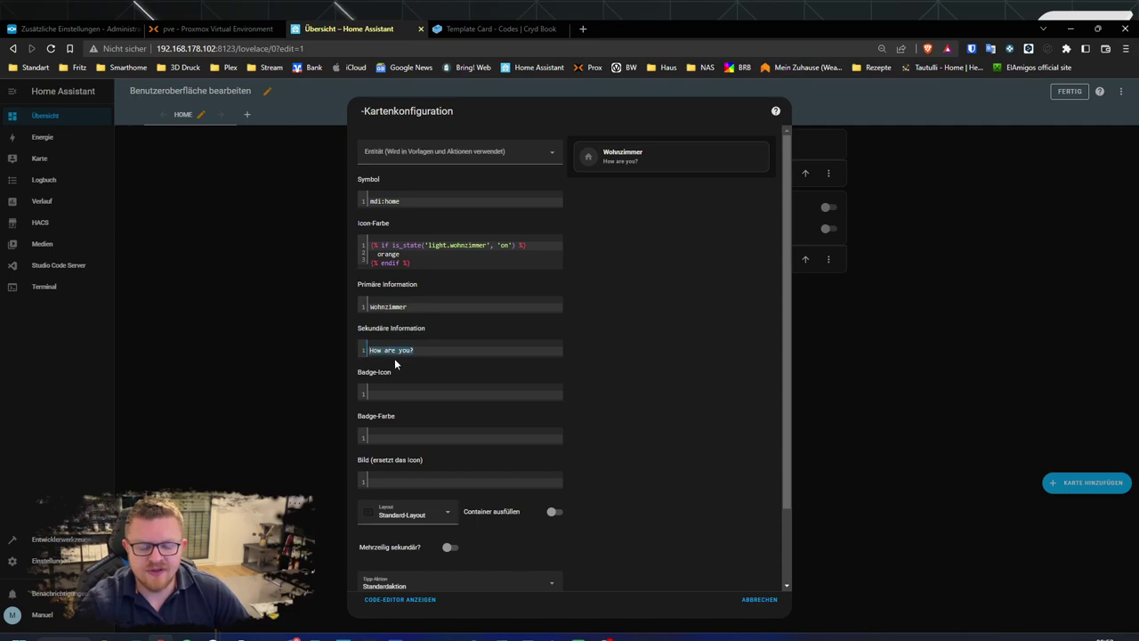
pyautogui.press('BackSpace')
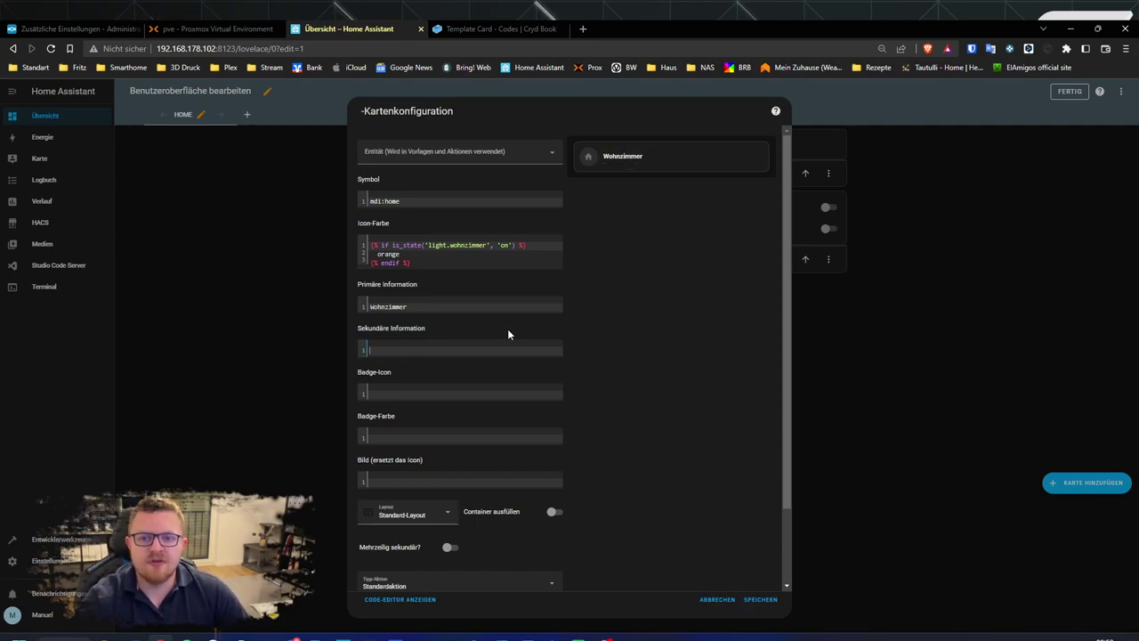
# Copy the Raumstatus temperature and humidity template from the Cryd Book page into the Wohnzimmer card's Sekundäre Information.
pyautogui.click(459, 33)
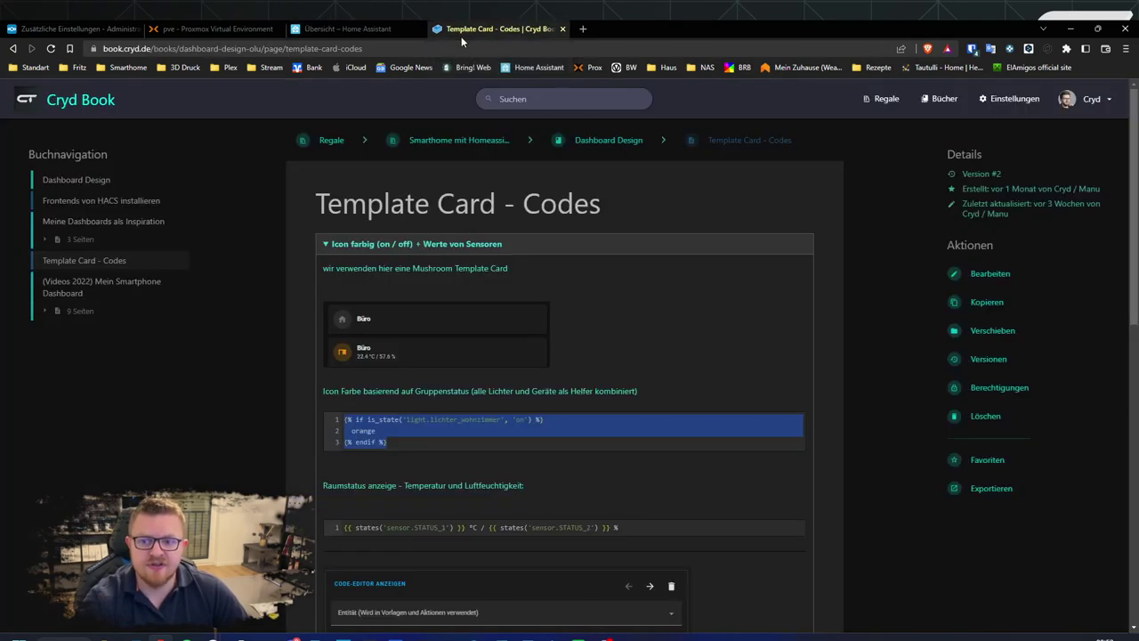
pyautogui.scroll(-2, 352, 303)
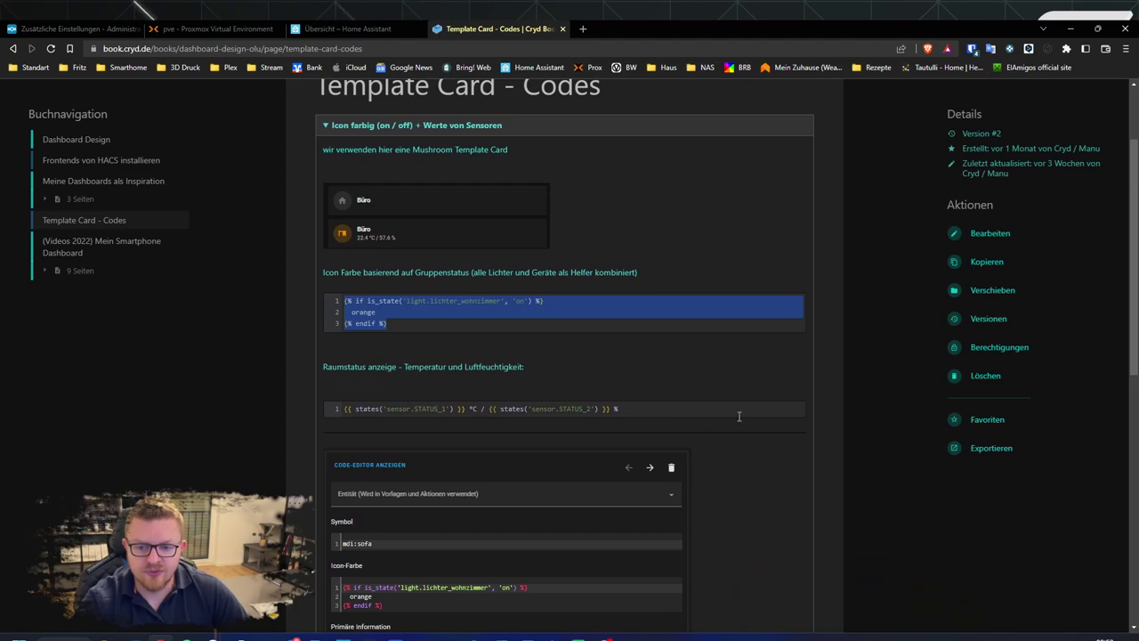
pyautogui.click(796, 412)
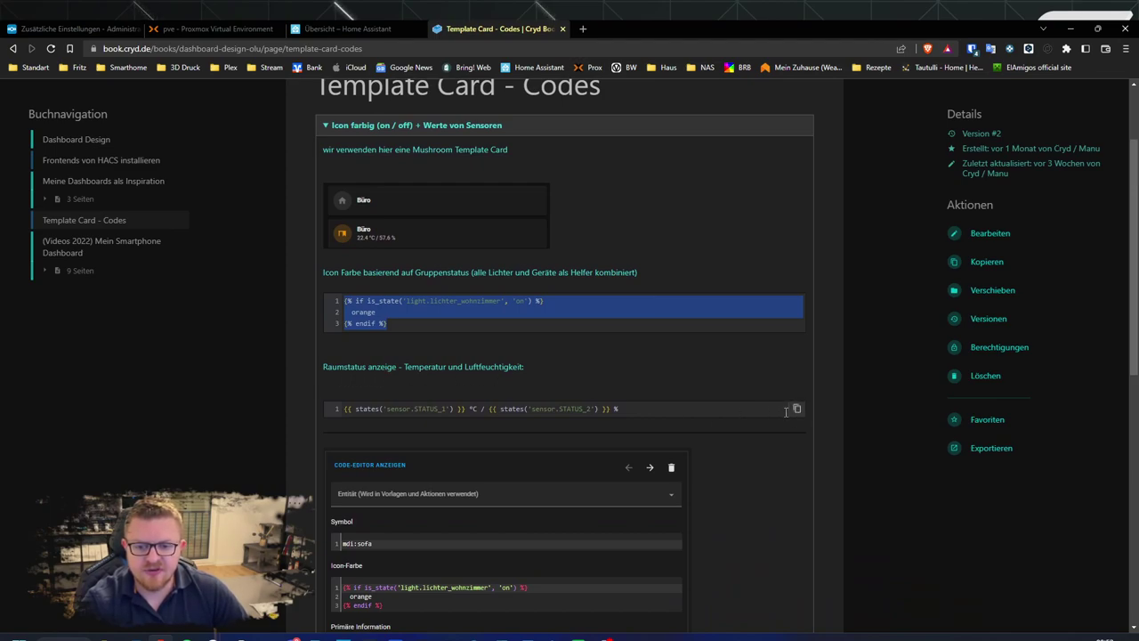
pyautogui.click(346, 29)
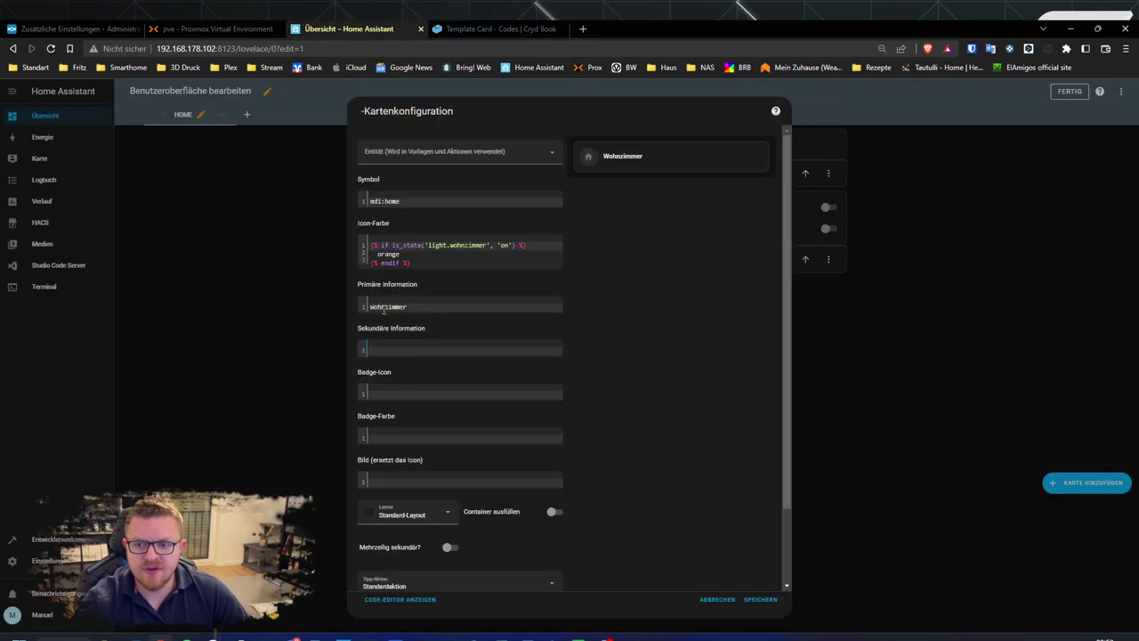
pyautogui.hotkey('ctrl', 'v')
pyautogui.moveTo(431, 364); pyautogui.dragTo(368, 363)
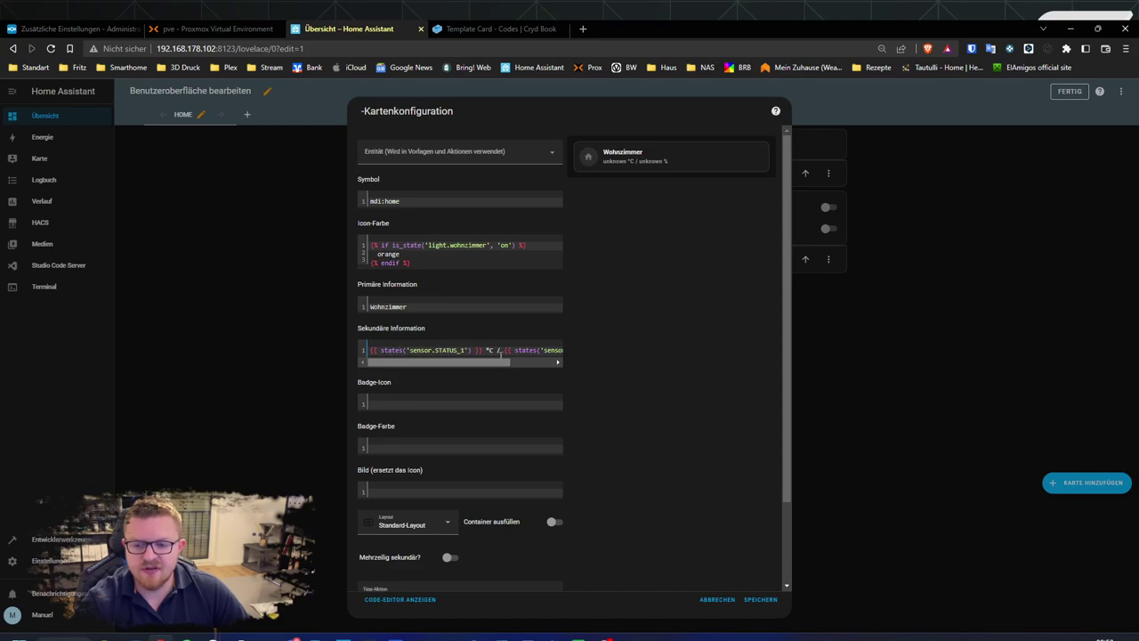
# Replace the STATUS_1 placeholder in Sekundäre Information with sensor.temperatur_buro_temperature.
pyautogui.moveTo(435, 350); pyautogui.dragTo(453, 348)
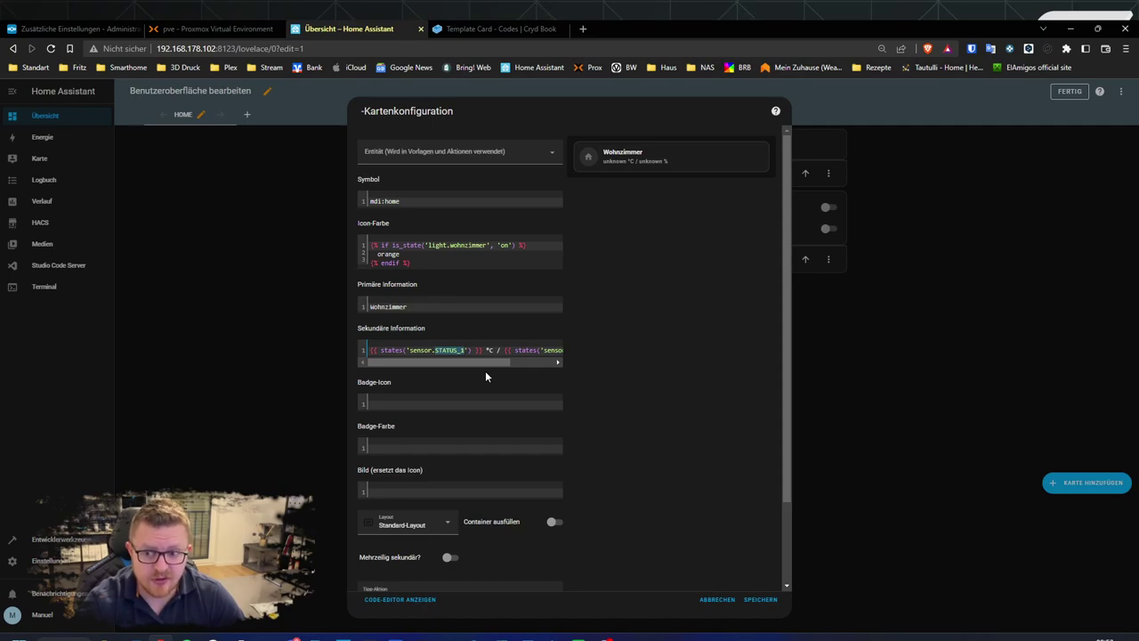
pyautogui.write('b')
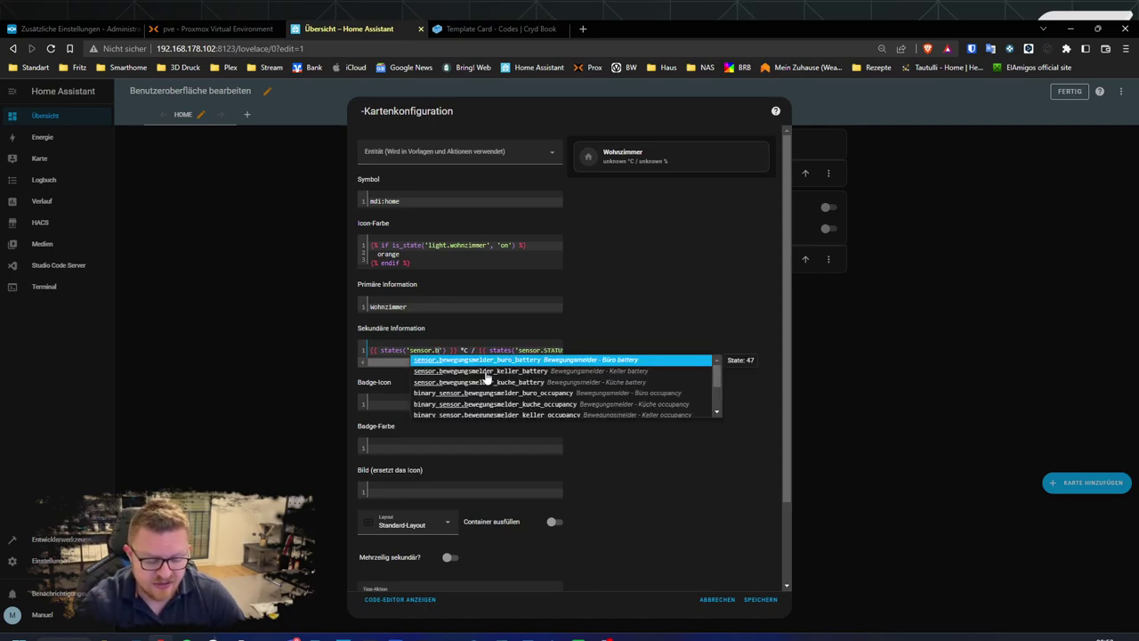
pyautogui.press('BackSpace')
pyautogui.write('tempoer')
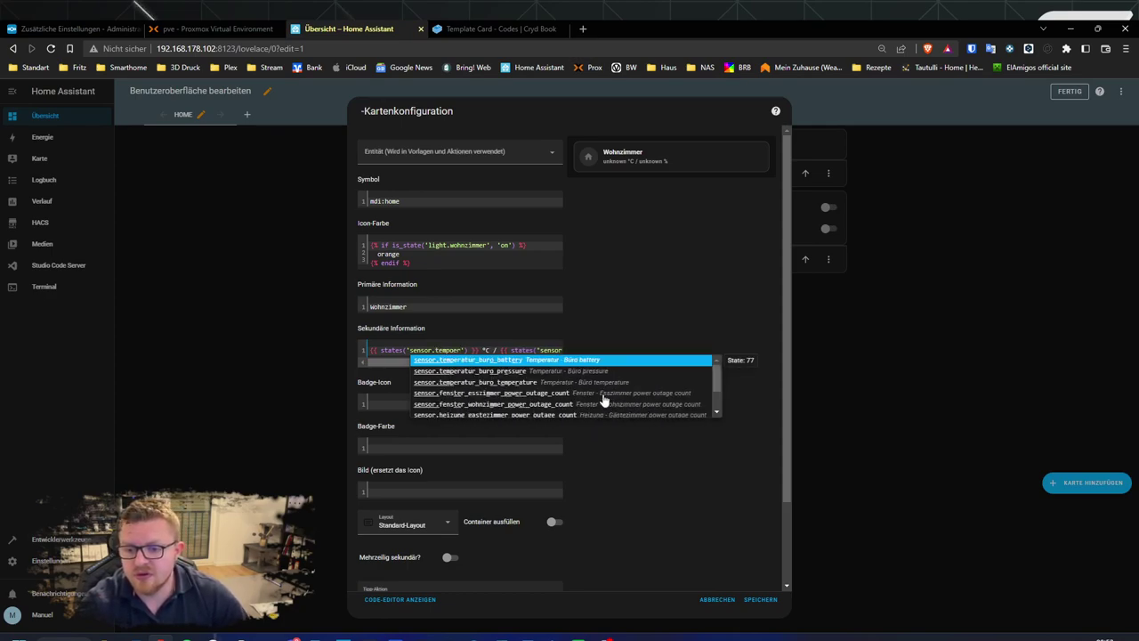
pyautogui.click(465, 382)
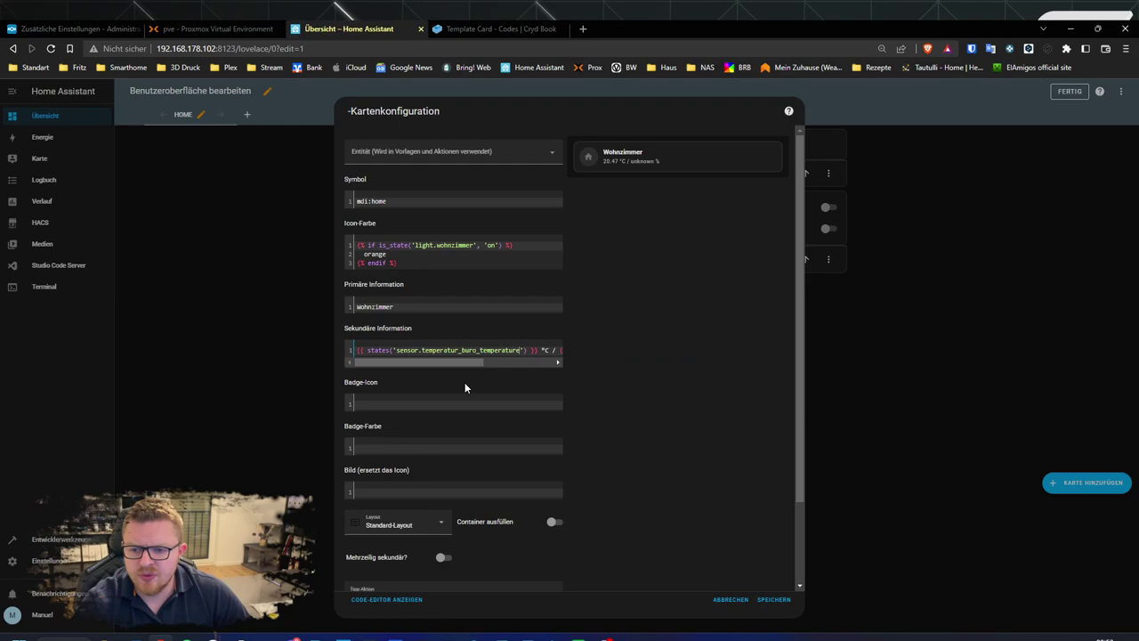
# Replace the STATUS_2 placeholder in Sekundäre Information with sensor.temperatur_buro_humidity.
pyautogui.moveTo(454, 365); pyautogui.dragTo(535, 349)
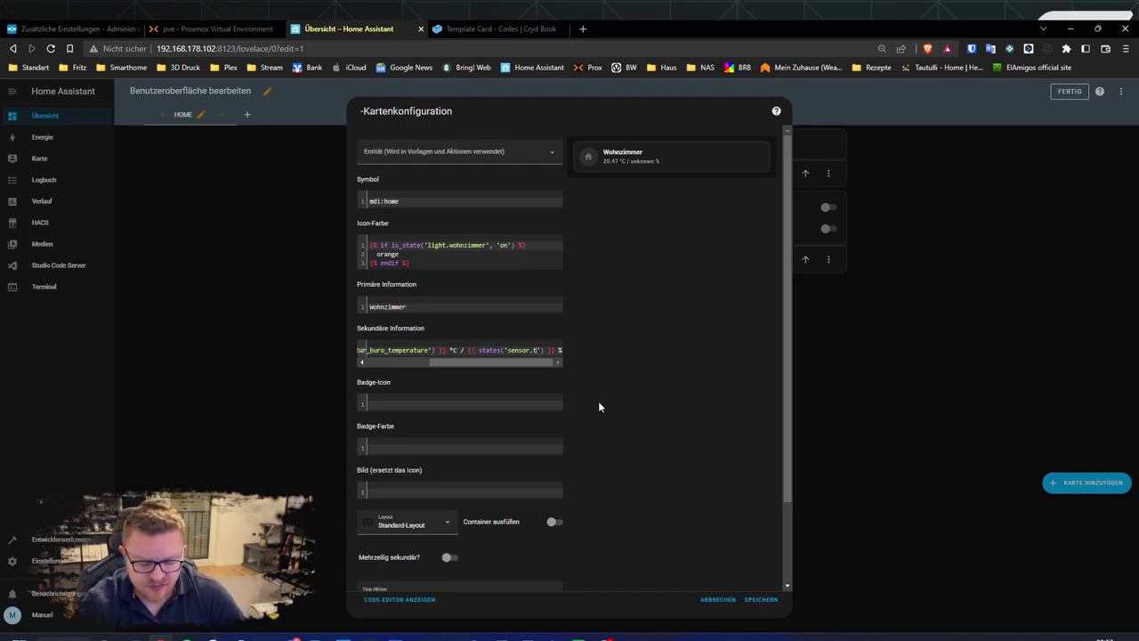
pyautogui.write('temperat')
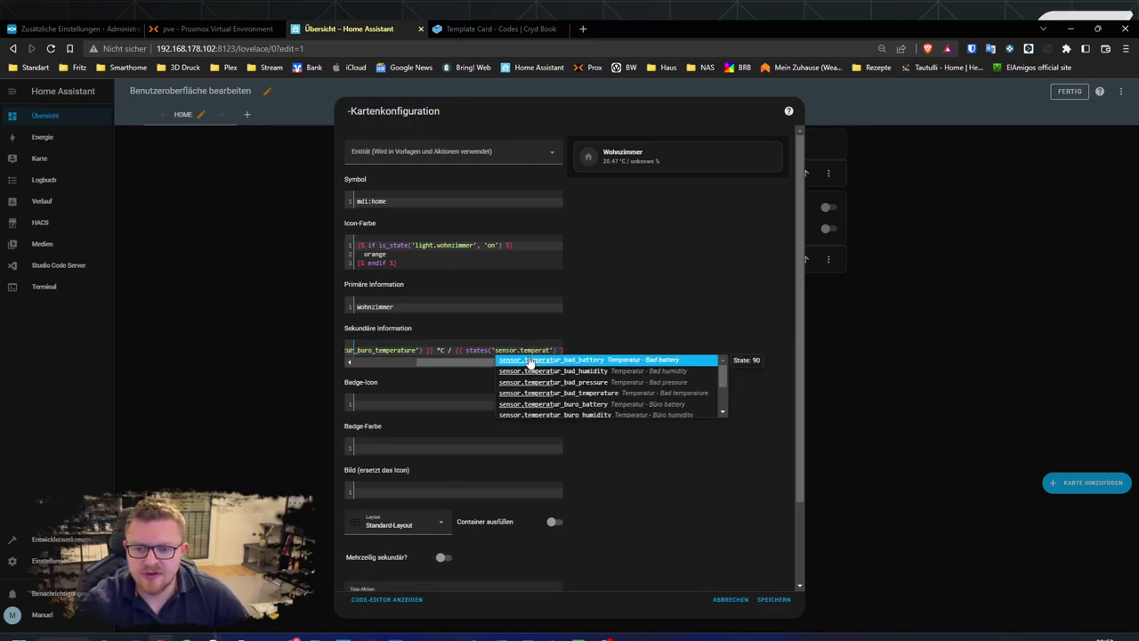
pyautogui.click(560, 415)
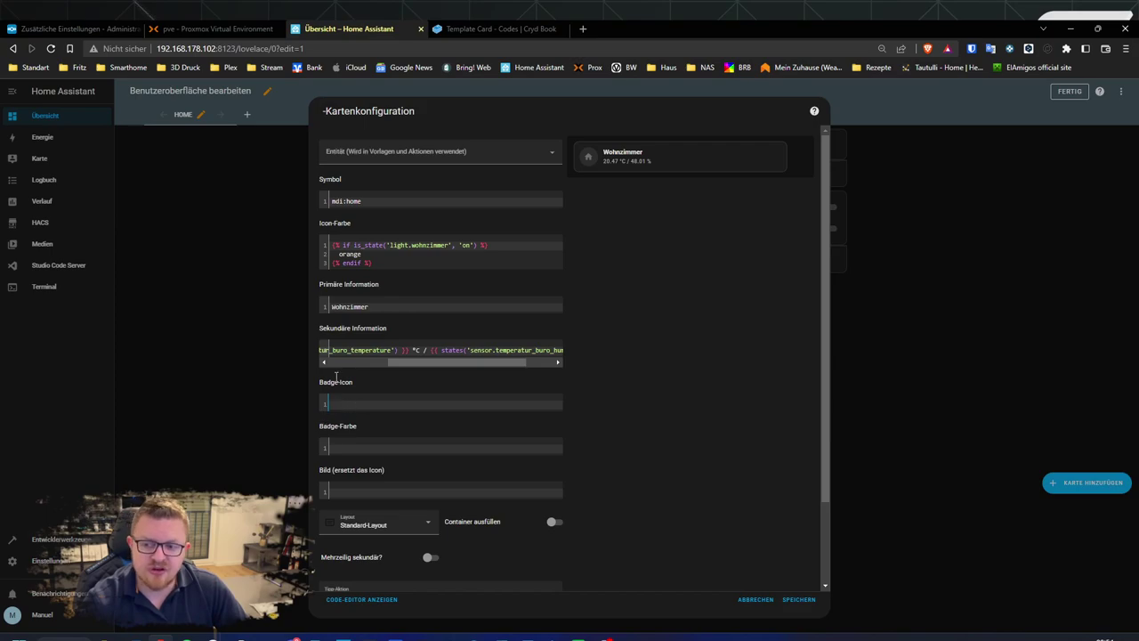
# Set the Wohnzimmer card's Badge-Icon to mdi:television.
pyautogui.click(381, 262)
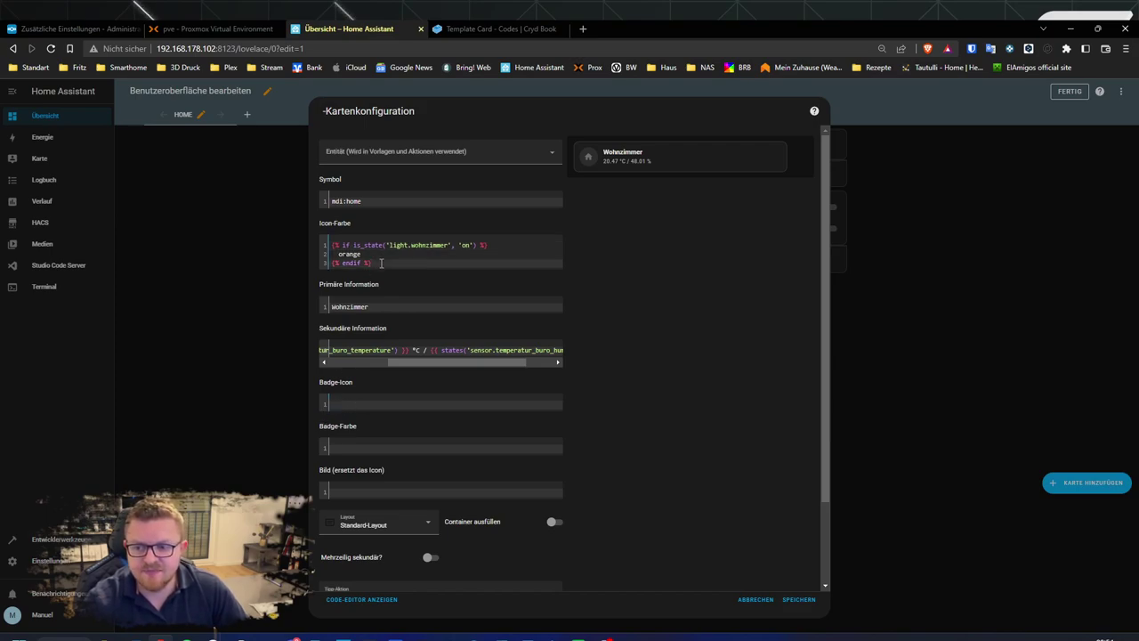
pyautogui.hotkey('ctrl', 'a')
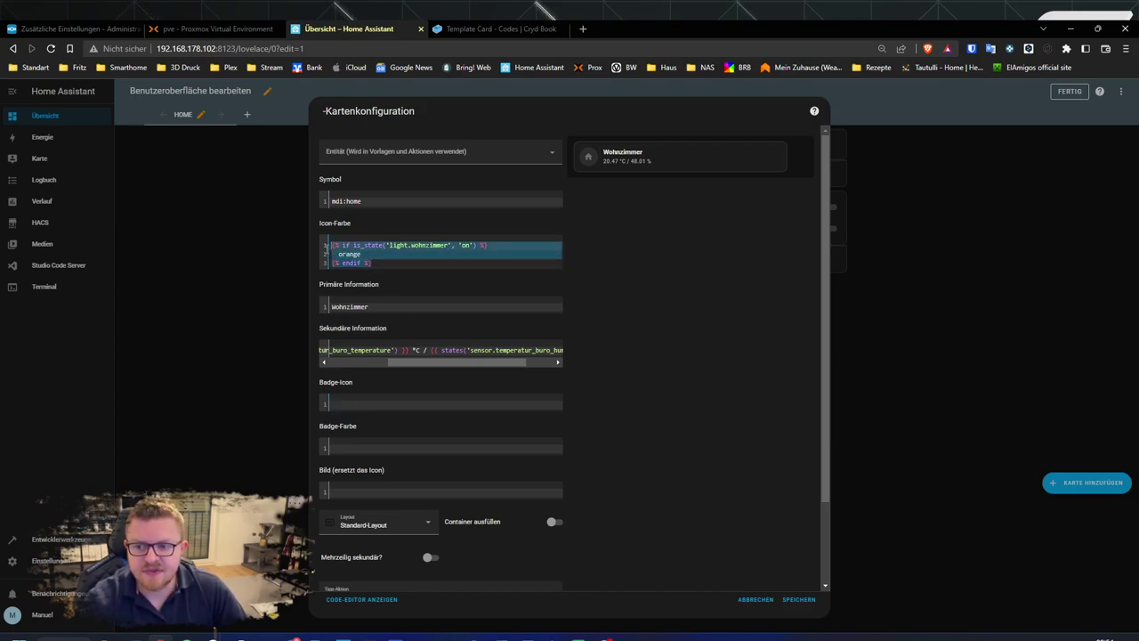
pyautogui.click(349, 406)
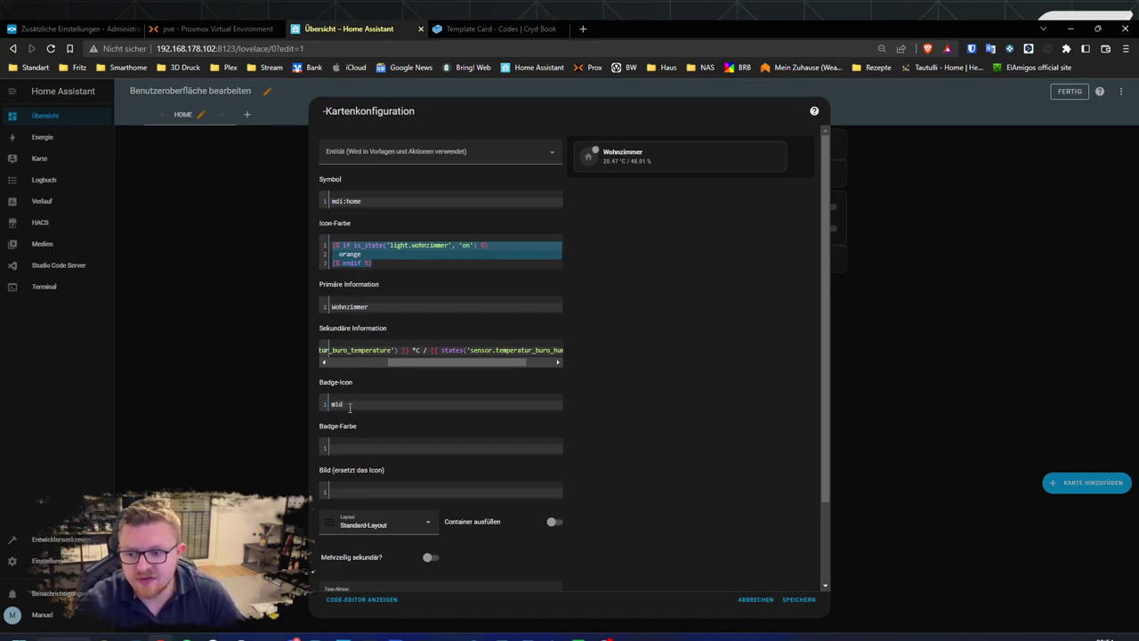
pyautogui.write('mdi:tv')
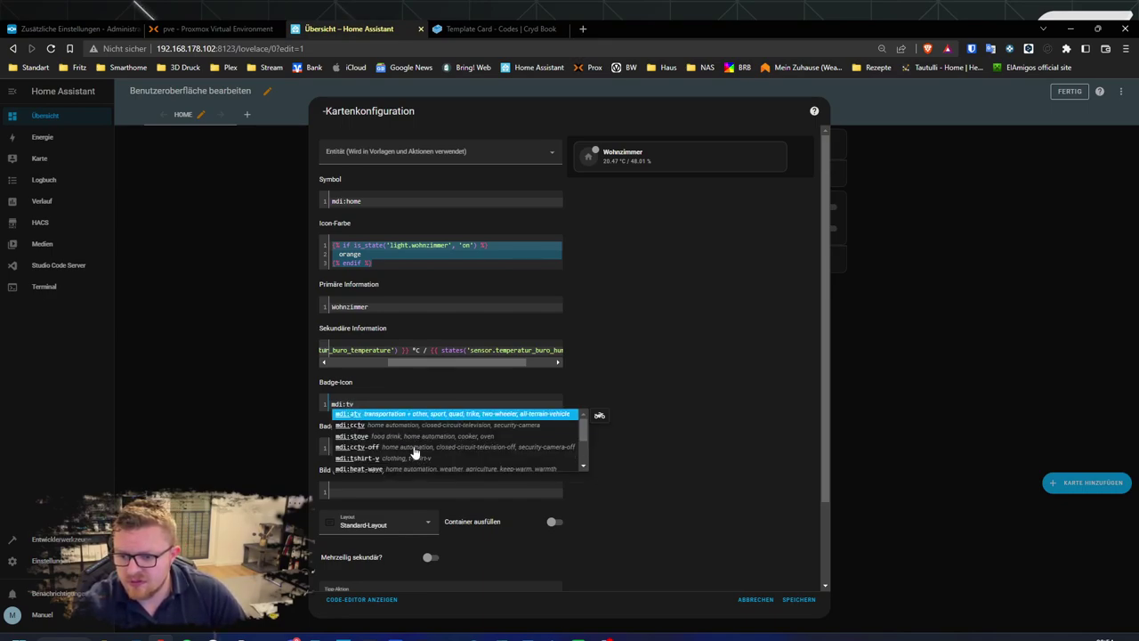
pyautogui.press('BackSpace')
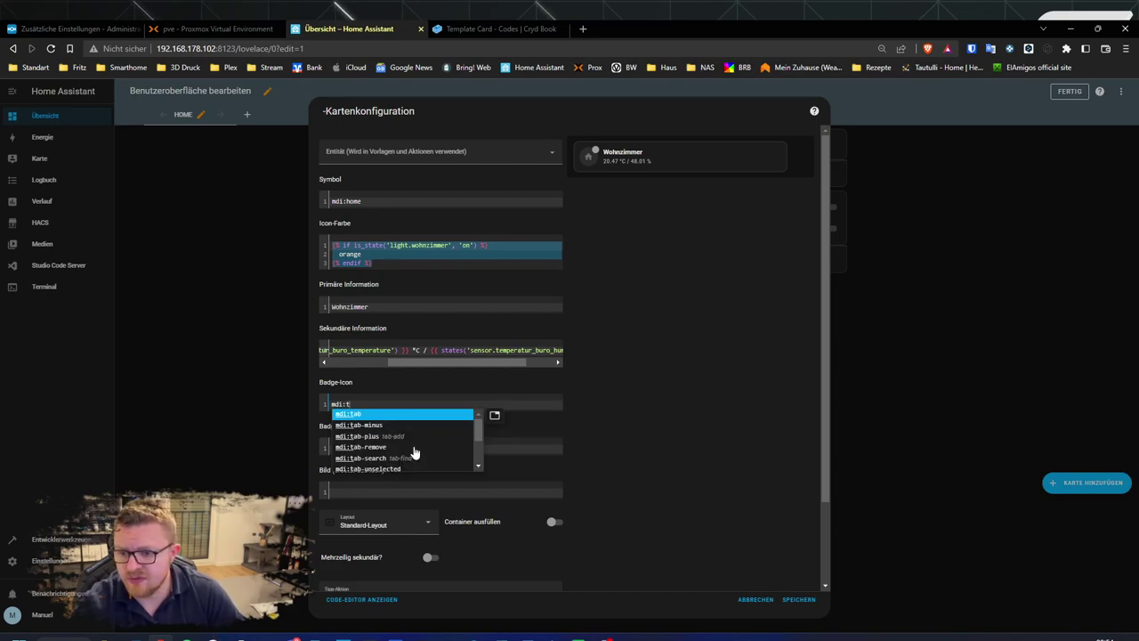
pyautogui.write('elevision')
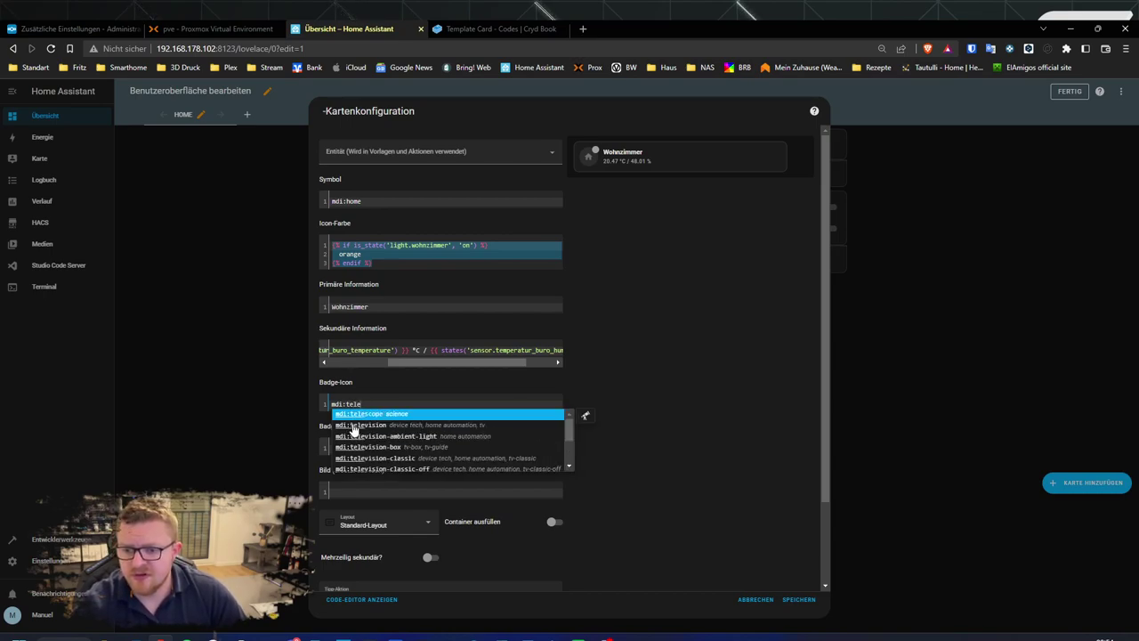
pyautogui.click(354, 424)
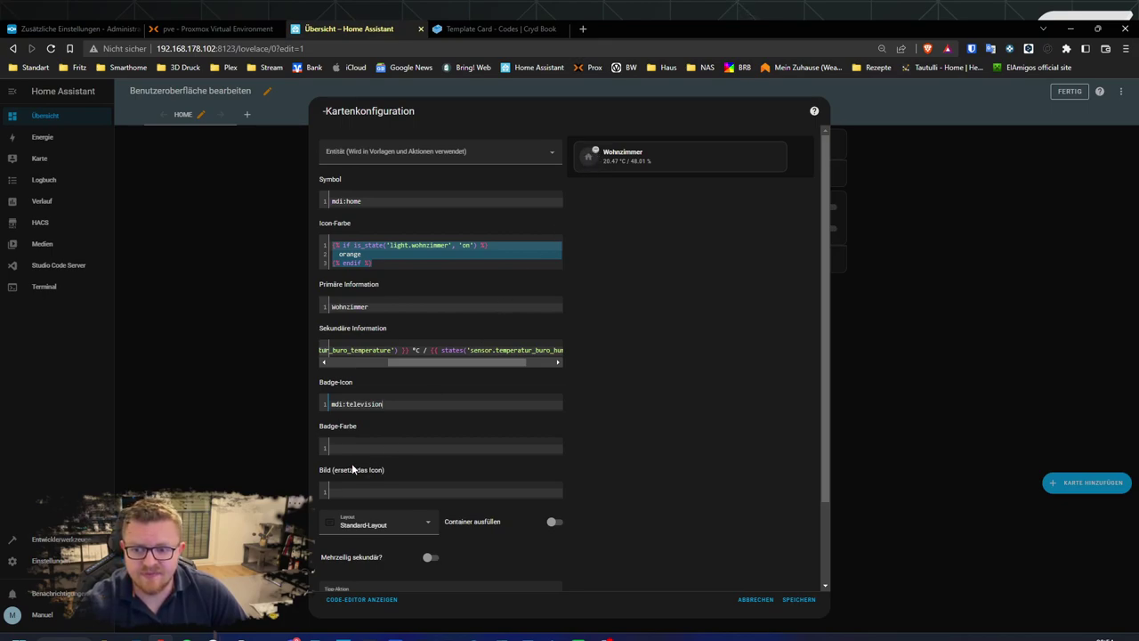
# Copy the complete Icon-Farbe condition code into the Wohnzimmer card's Badge-Farbe.
pyautogui.click(404, 267)
pyautogui.moveTo(373, 264); pyautogui.dragTo(324, 252)
pyautogui.hotkey('ctrl', 'c')
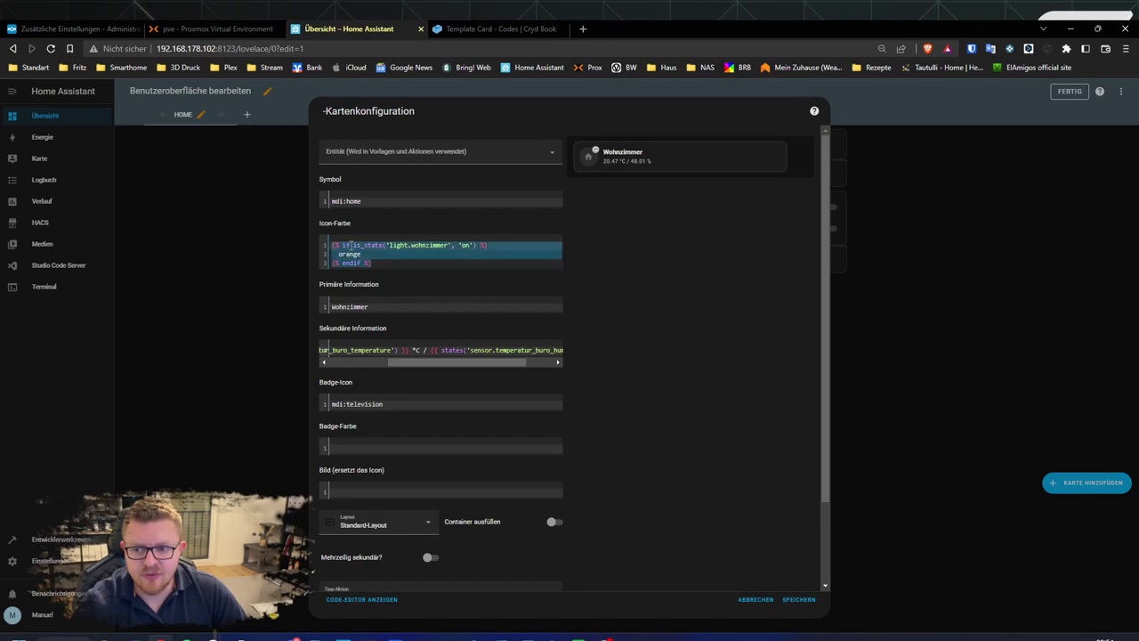
pyautogui.click(347, 447)
pyautogui.hotkey('ctrl', 'v')
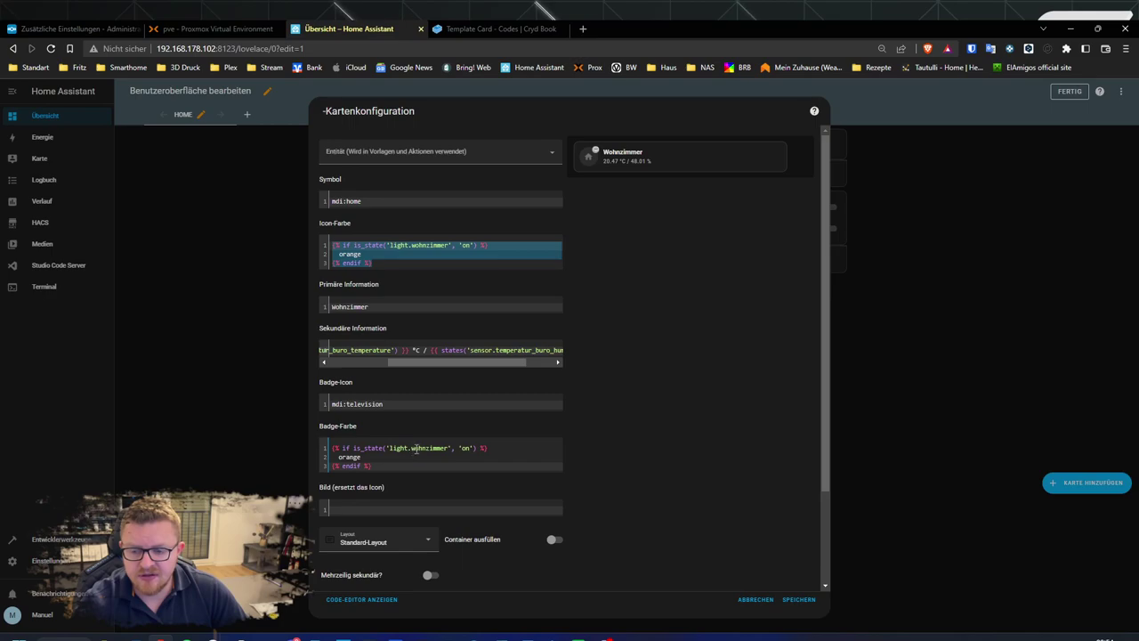
# Replace light.wohnzimmer in the Badge-Farbe condition with switch.switch_tv.
pyautogui.moveTo(413, 448); pyautogui.dragTo(449, 450)
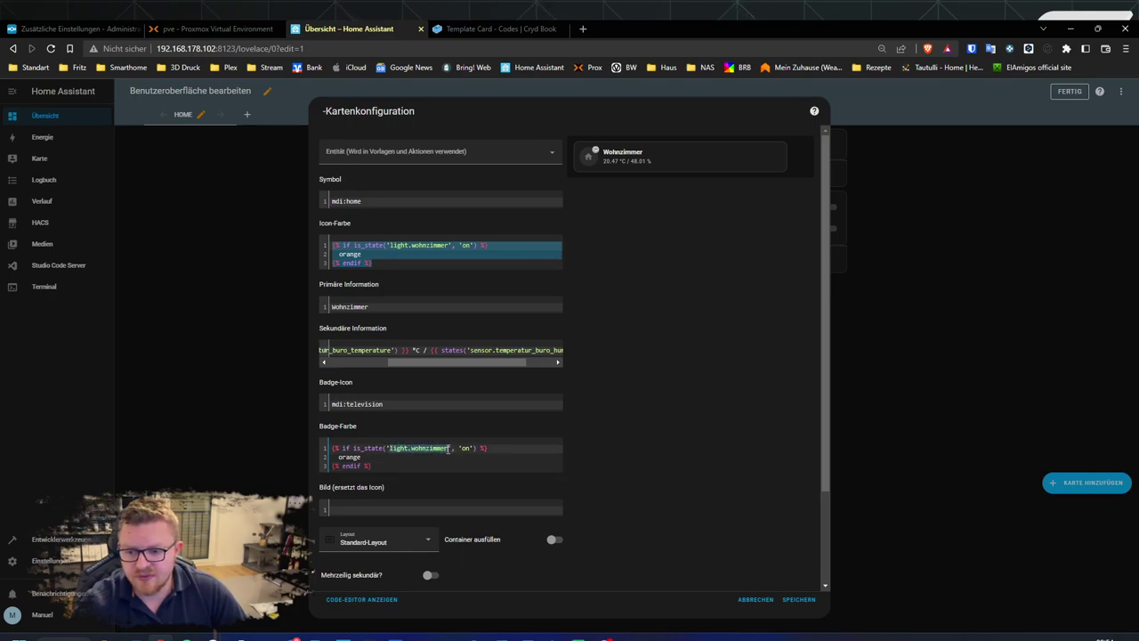
pyautogui.write('switch')
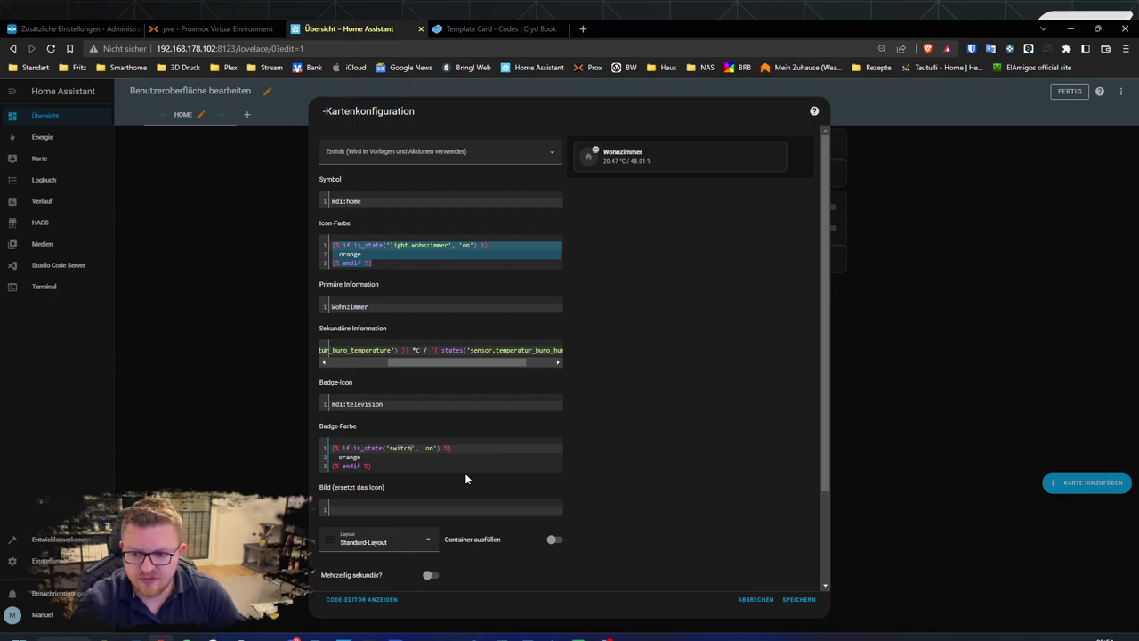
pyautogui.write('.t')
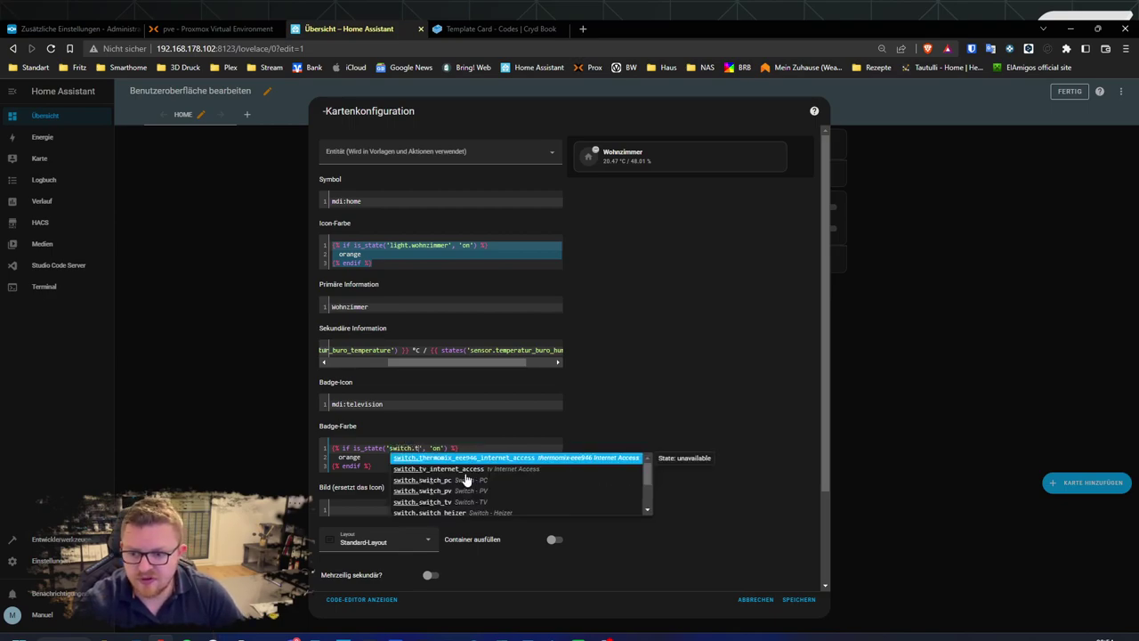
pyautogui.write('v')
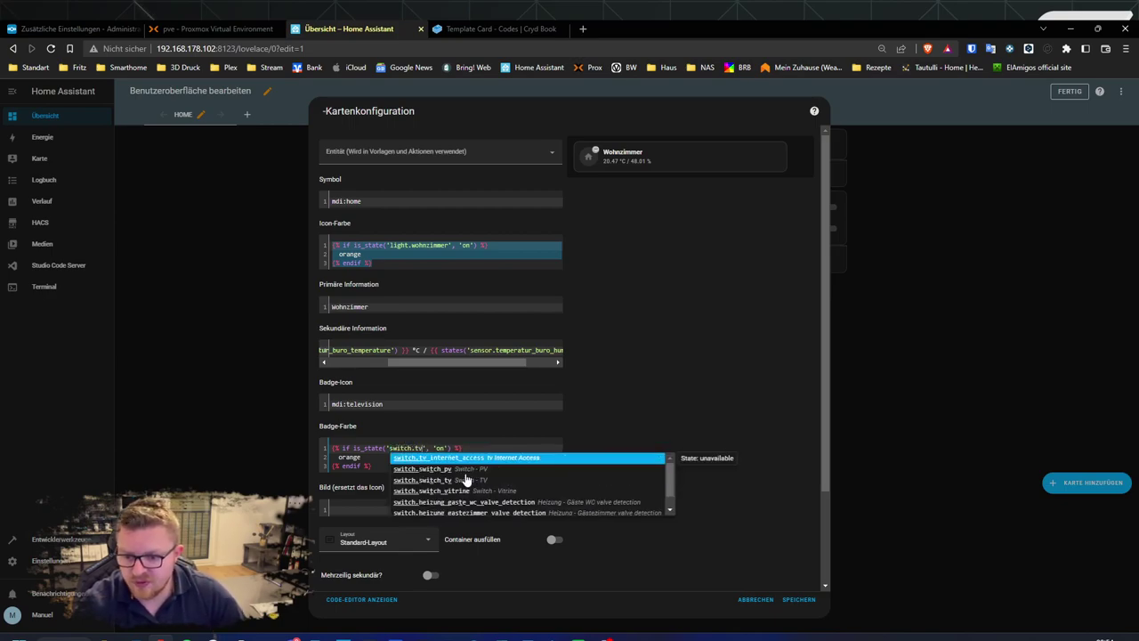
pyautogui.click(403, 482)
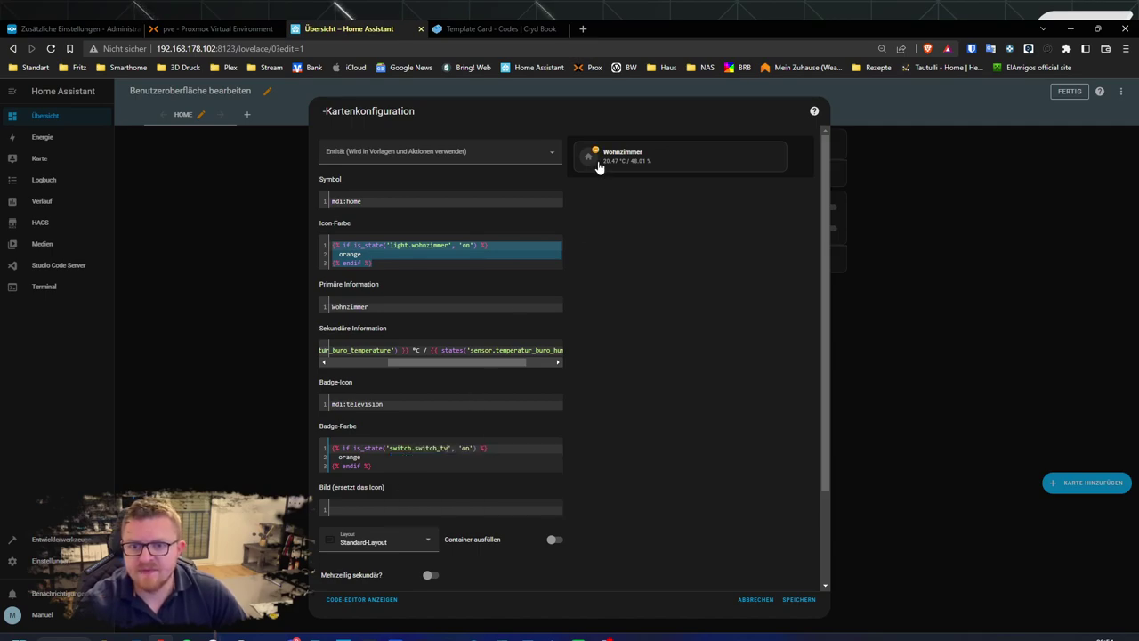
# Change the colour in the Badge-Farbe code to red.
pyautogui.click(361, 457)
pyautogui.moveTo(361, 458); pyautogui.dragTo(341, 456)
pyautogui.write('red')
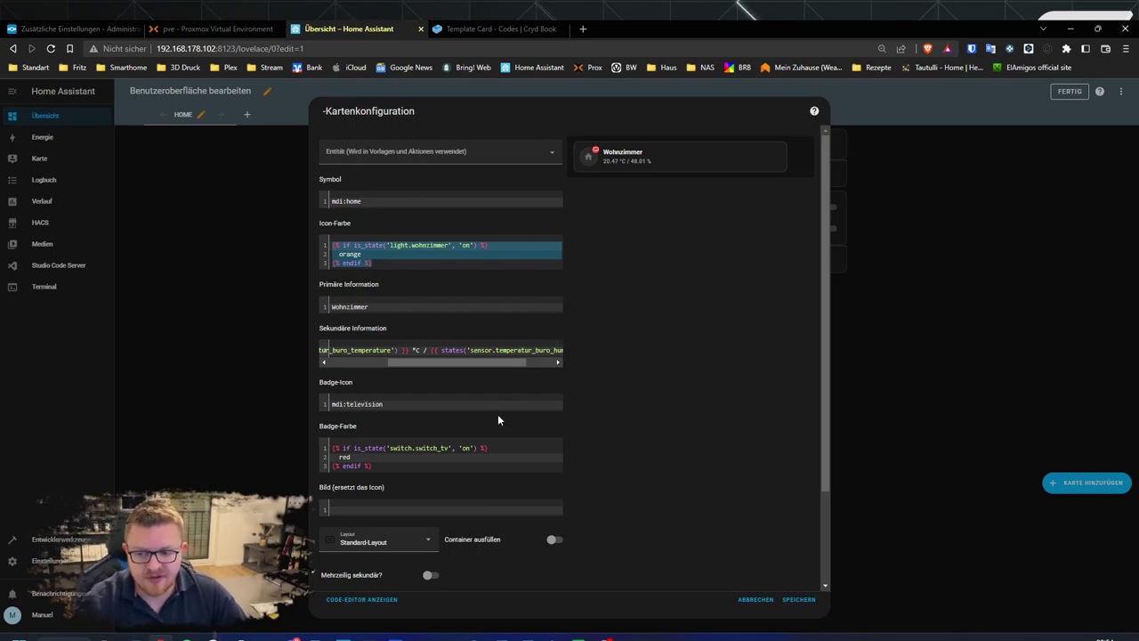
pyautogui.scroll(-2, 489, 458)
pyautogui.scroll(2, 495, 459)
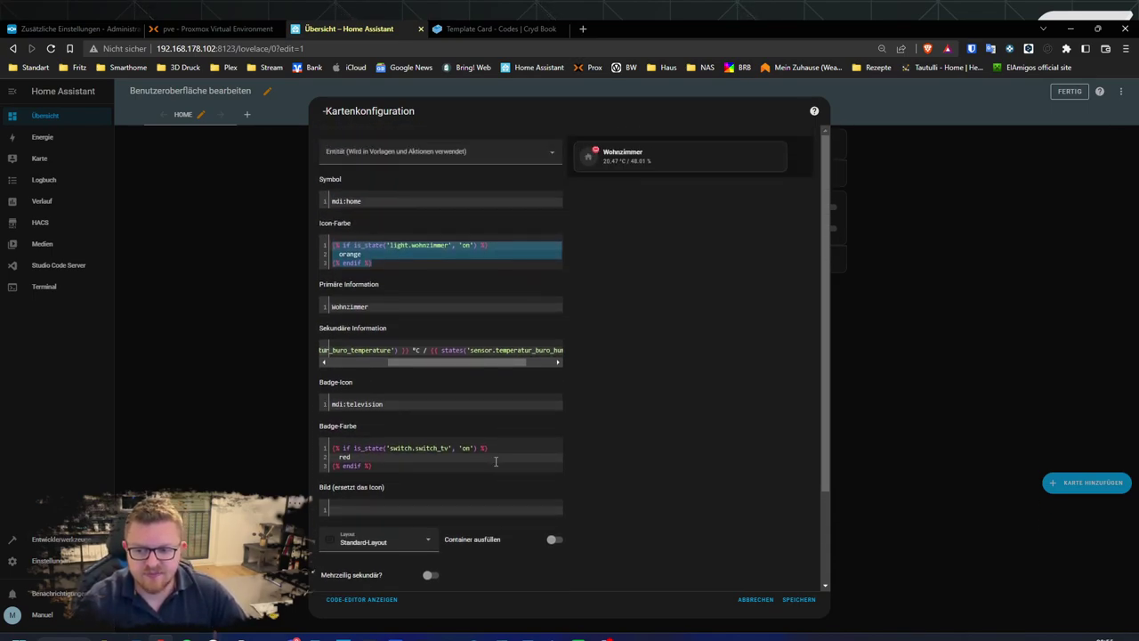
pyautogui.scroll(-2, 537, 366)
pyautogui.scroll(2, 538, 368)
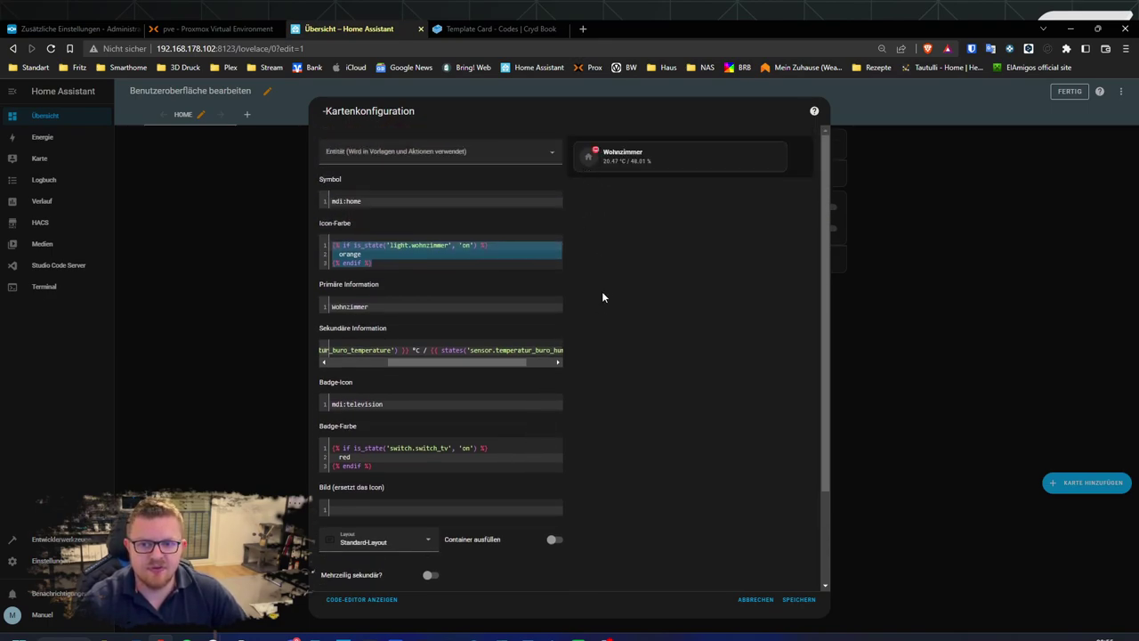
pyautogui.click(591, 162)
pyautogui.doubleClick(590, 165)
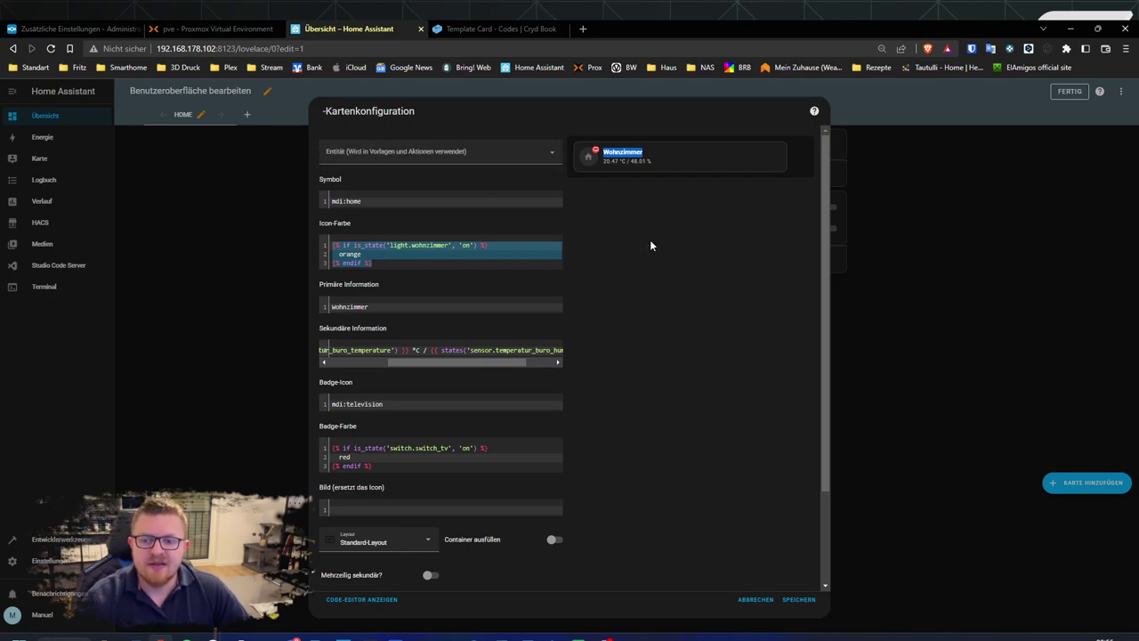
pyautogui.scroll(-2, 641, 268)
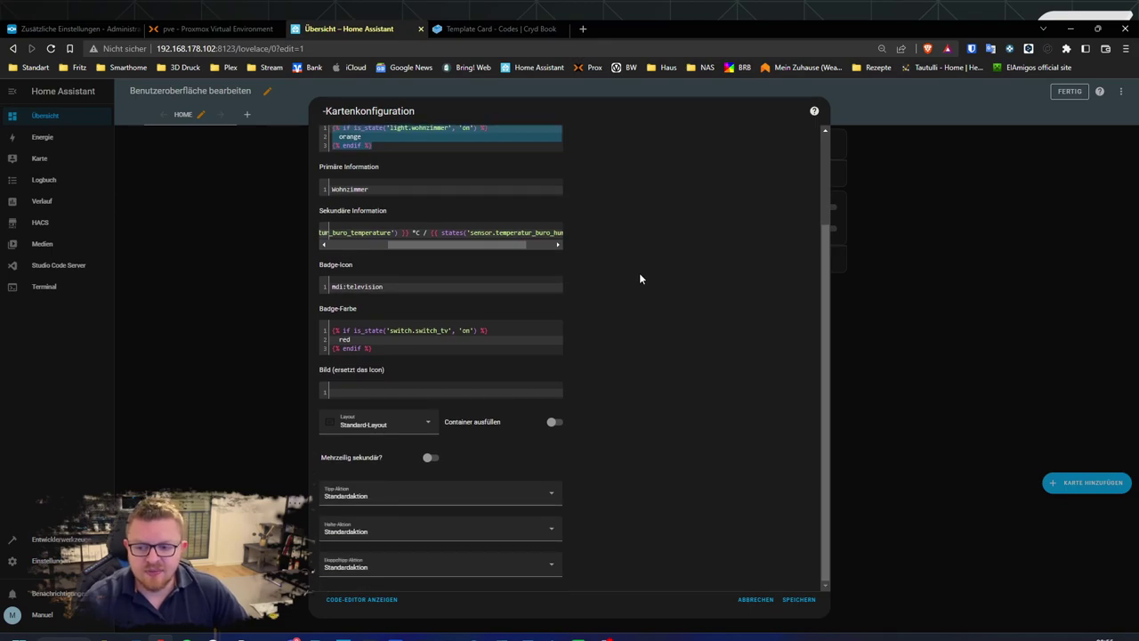
pyautogui.scroll(1, 640, 271)
pyautogui.scroll(1, 640, 274)
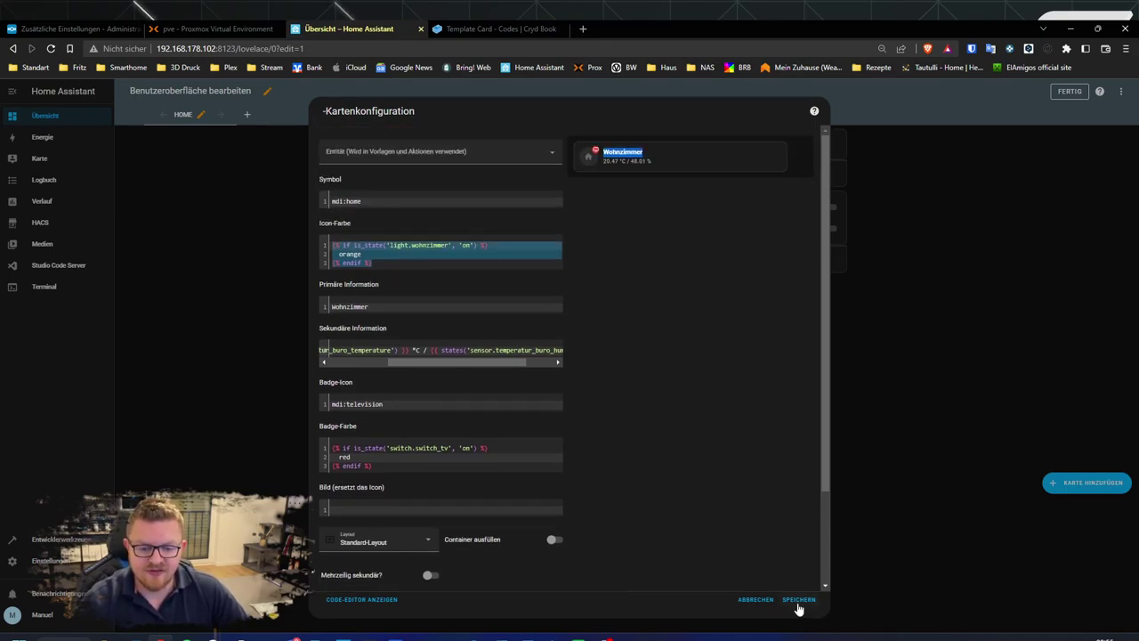
# Set the Wohnzimmer card's Tipp-Aktion to Dienst aufrufen and open the list of services.
pyautogui.scroll(-2, 614, 519)
pyautogui.click(384, 504)
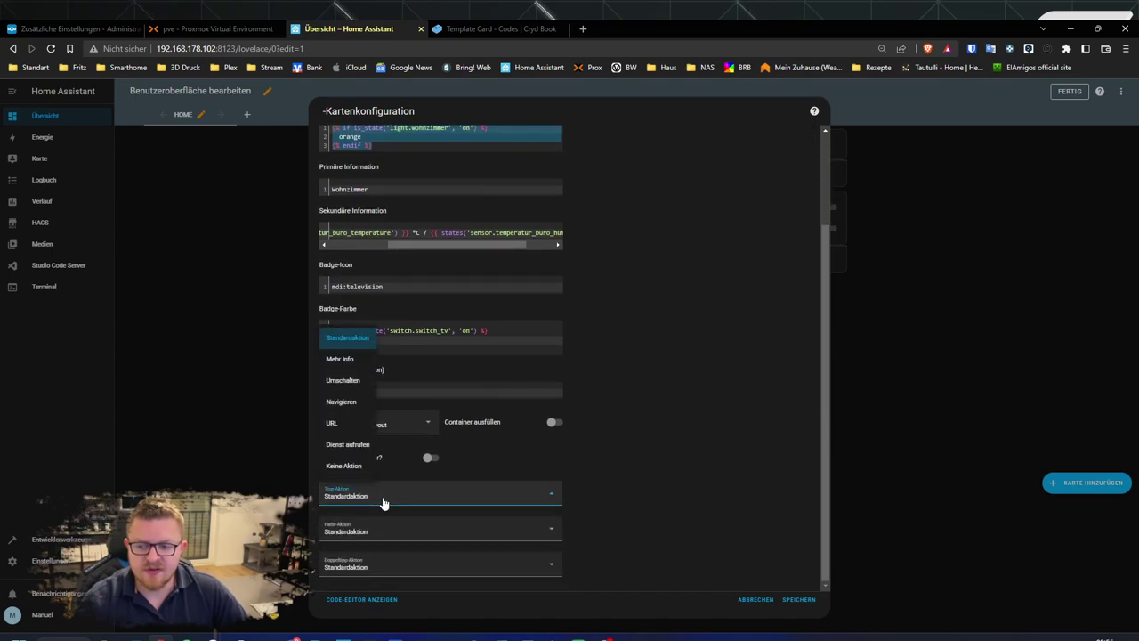
pyautogui.click(349, 444)
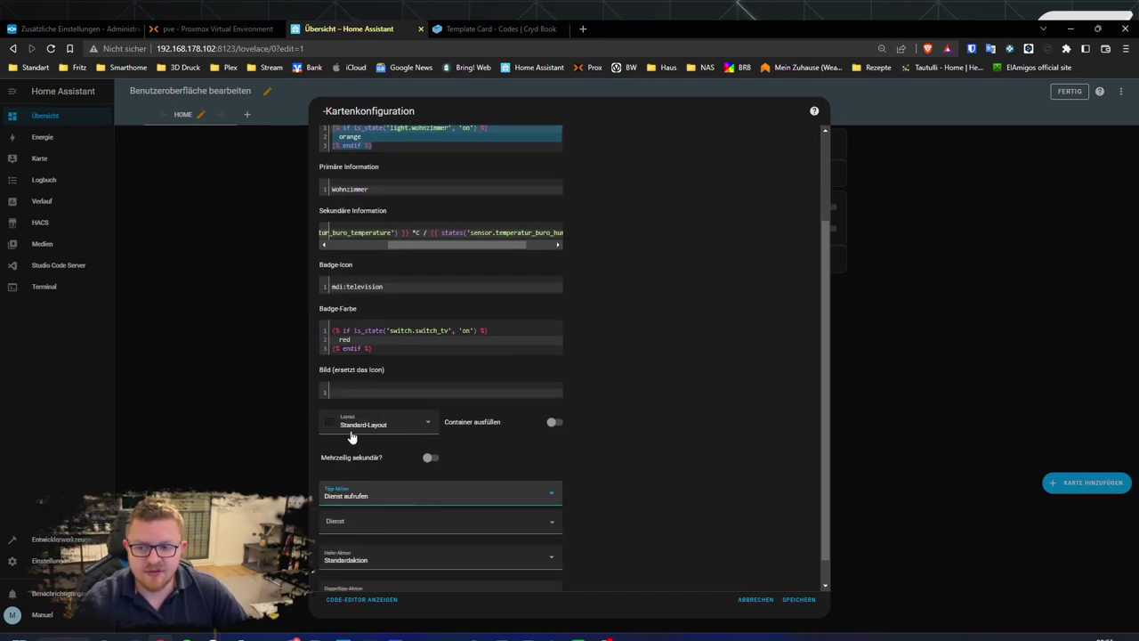
pyautogui.click(361, 524)
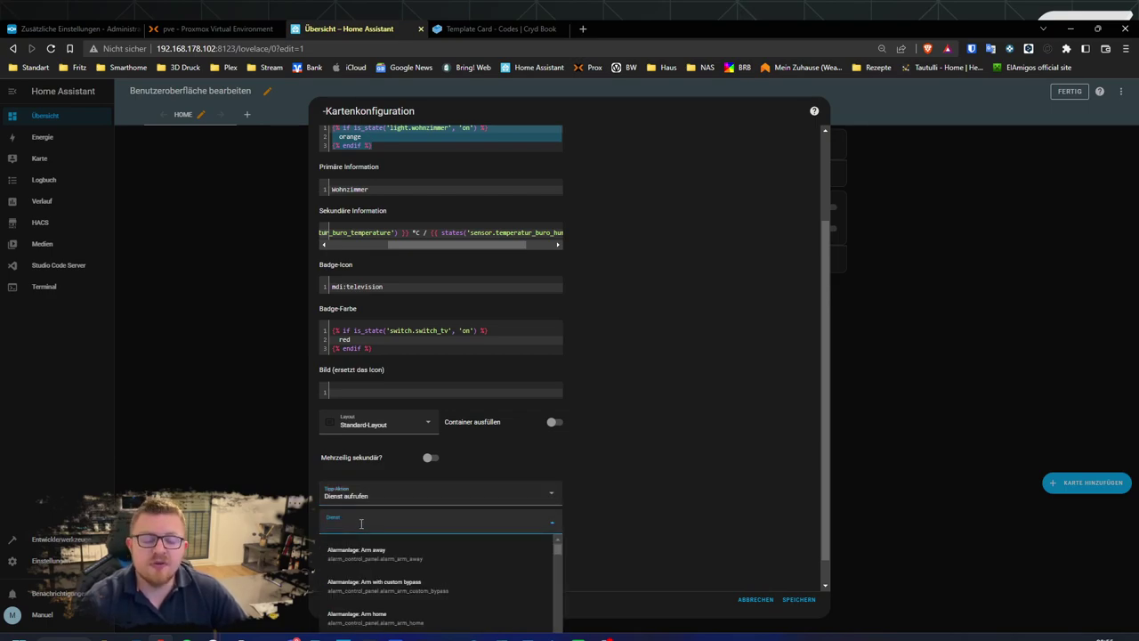